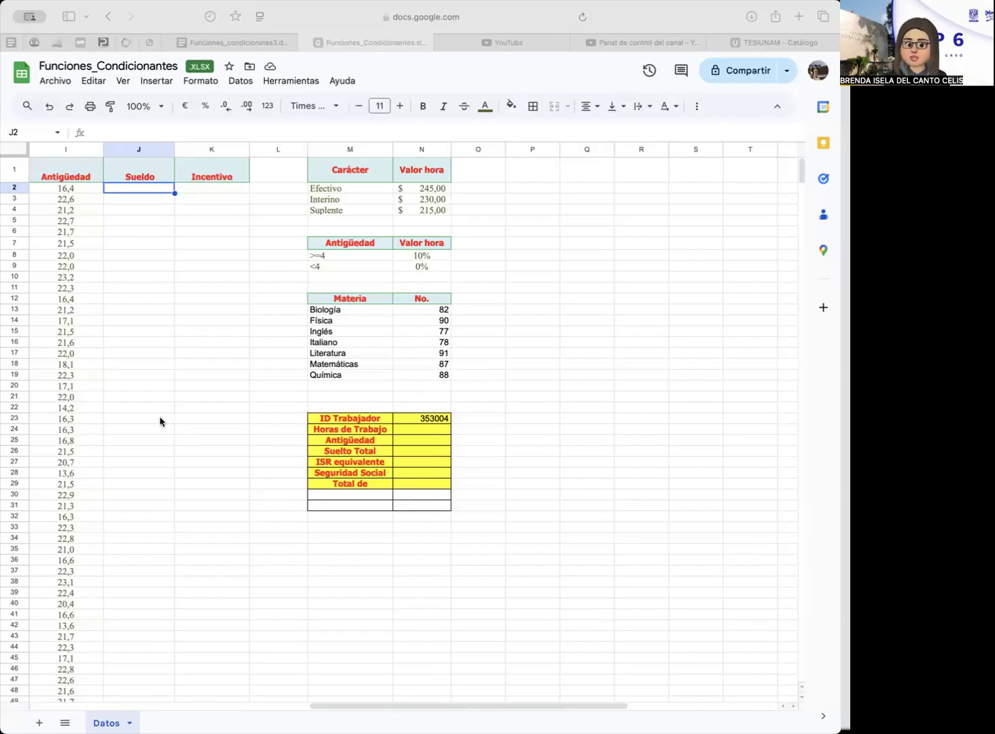
Step: Examine the staff table from the Nombre column through Sueldo and the Carácter hourly-rate table beside it
scroll(160, 418, right, 3)
scroll(161, 421, left, 5)
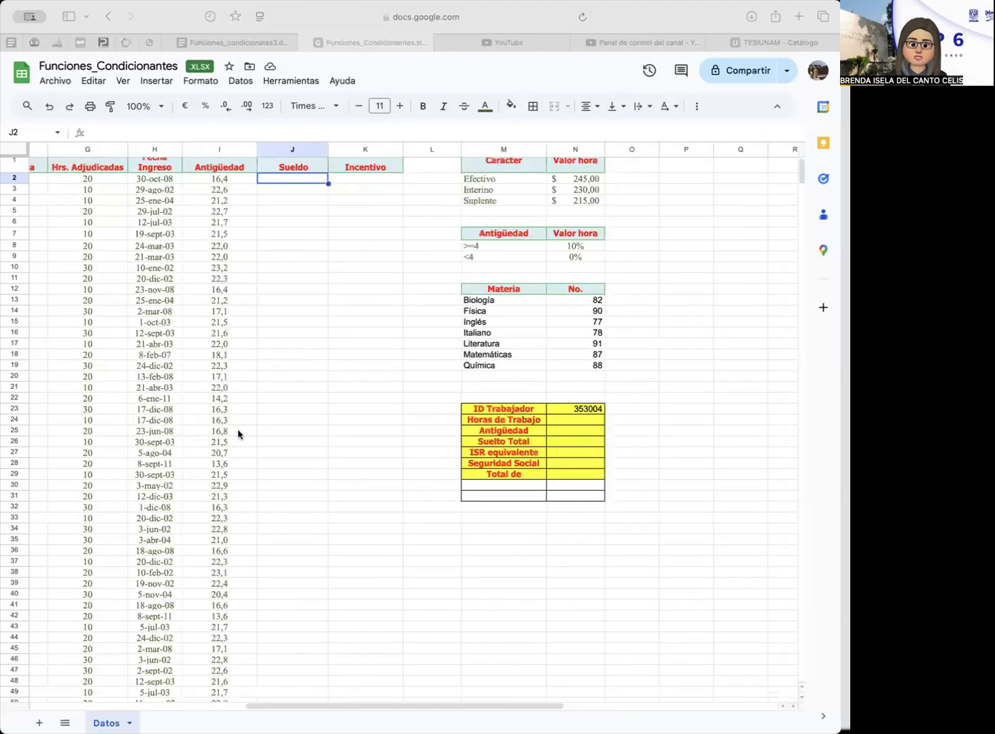
scroll(238, 433, left, 2)
scroll(122, 142, down, 1)
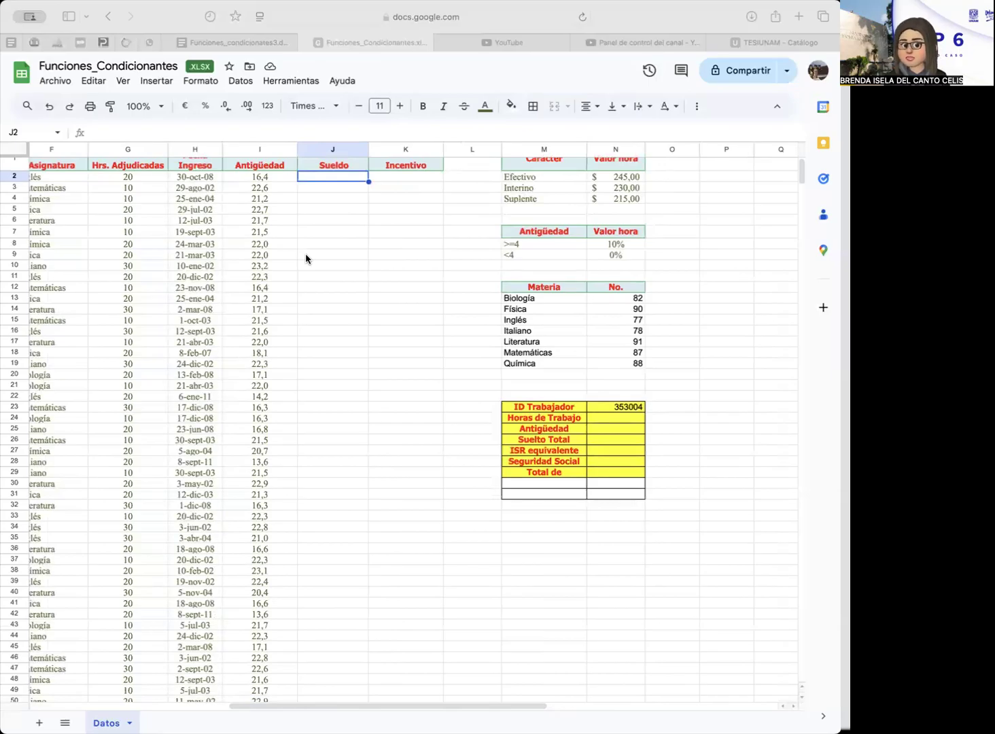
scroll(306, 259, right, 1)
scroll(306, 259, left, 5)
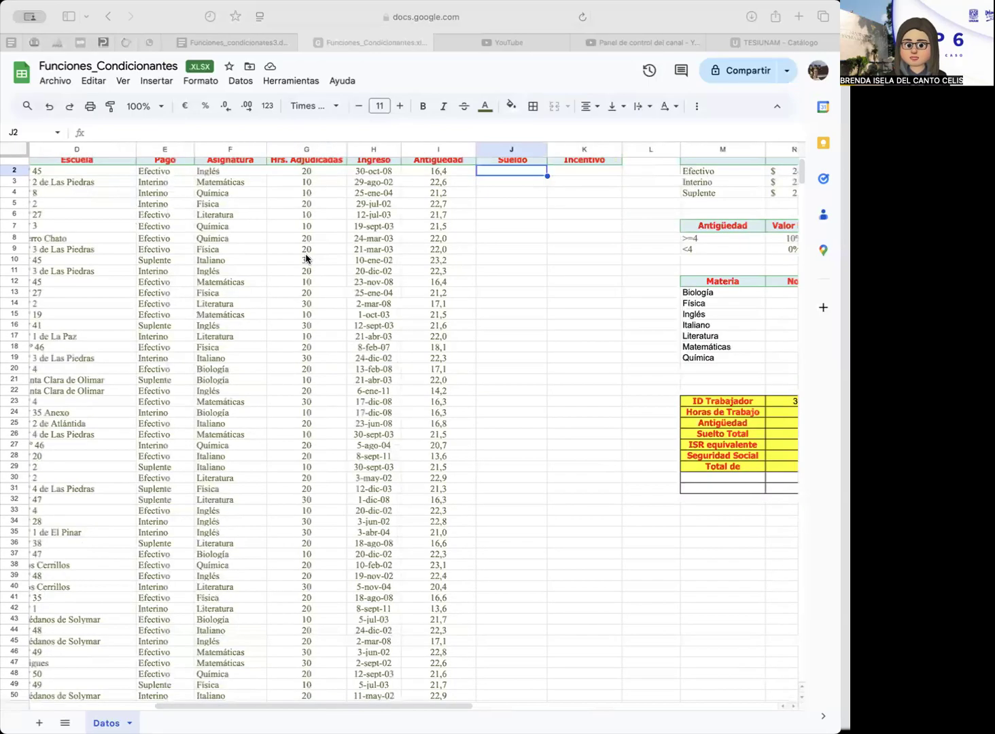
scroll(305, 259, left, 5)
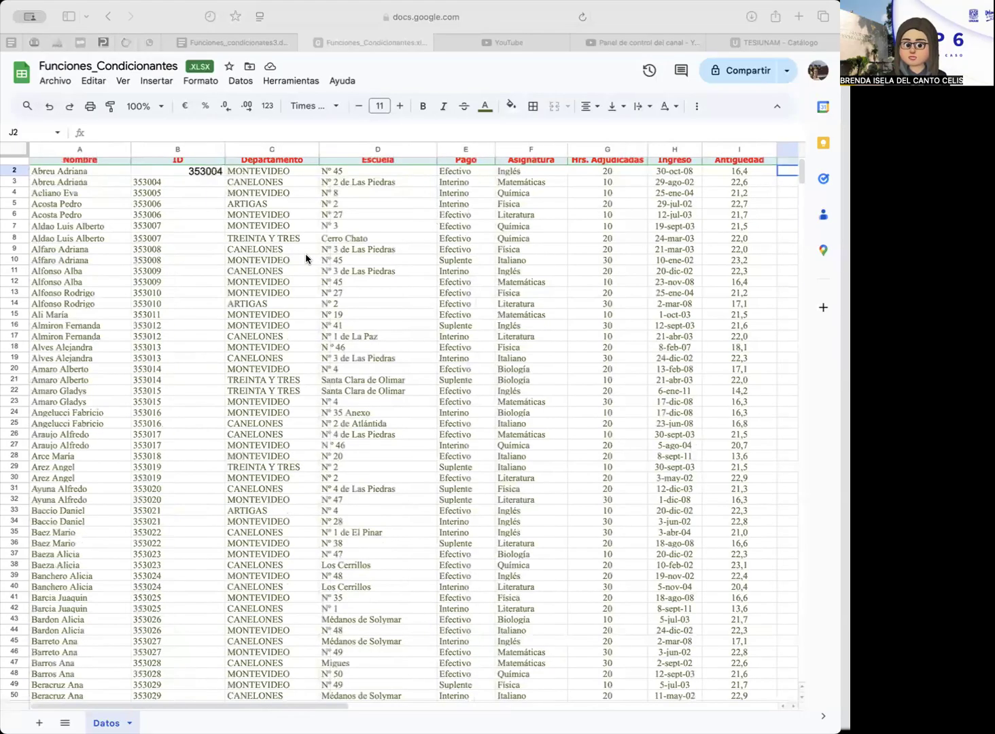
scroll(306, 259, up, 1)
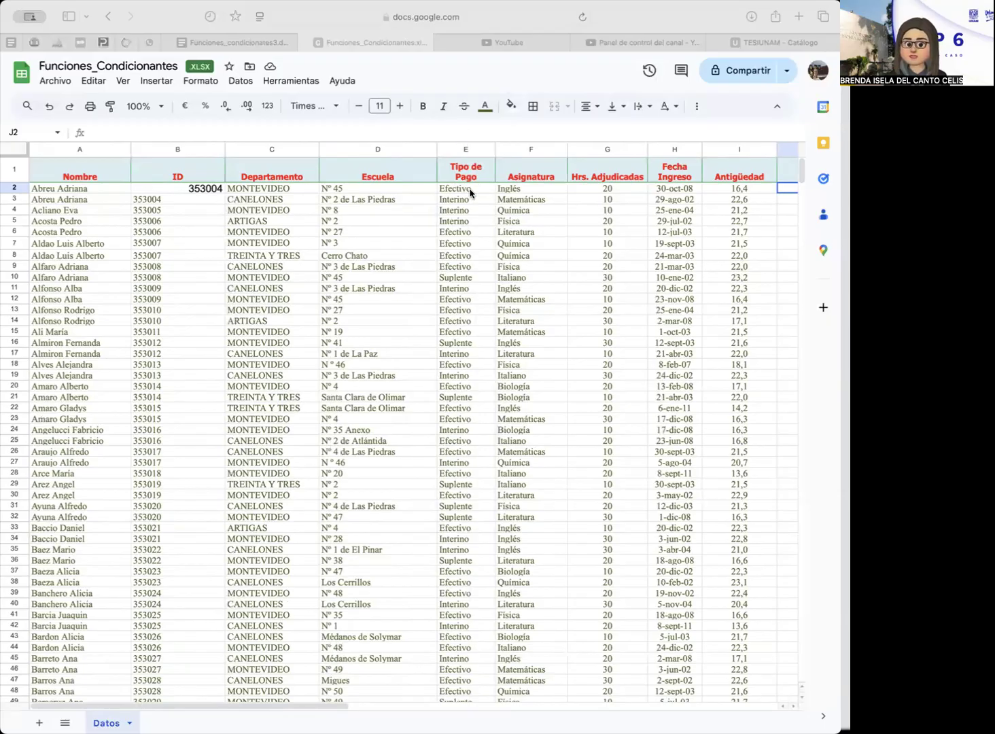
scroll(470, 193, right, 1)
scroll(470, 193, right, 10)
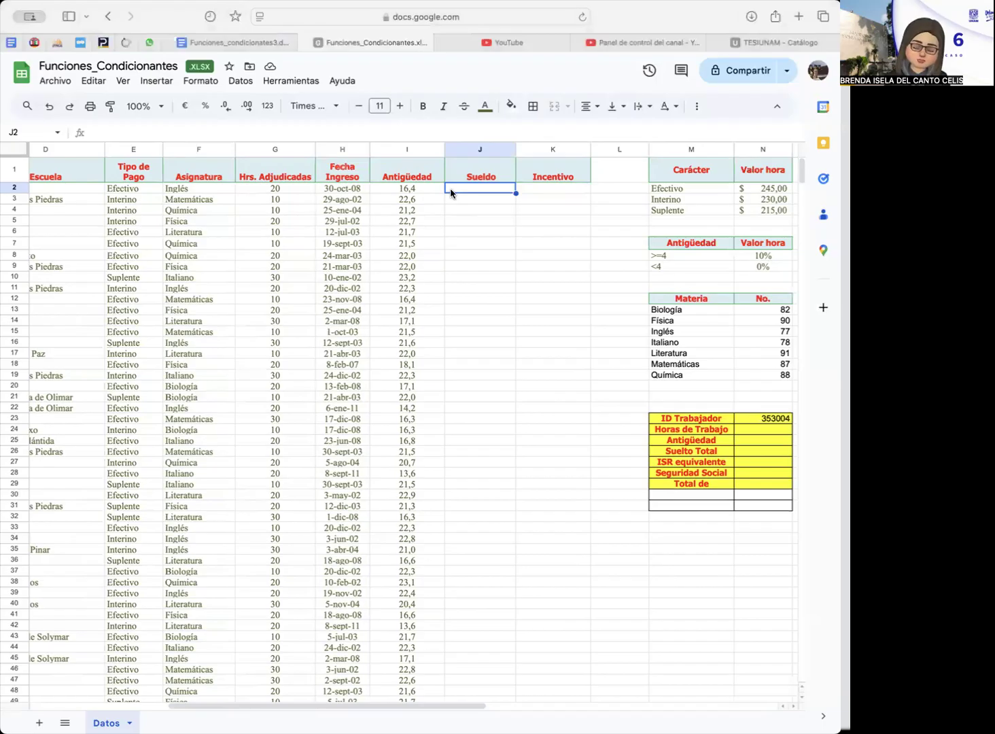
Step: In Sueldo cell J2, begin a Si formula whose logical test compares payment type E2 with M2 (Efectivo)
text(=)
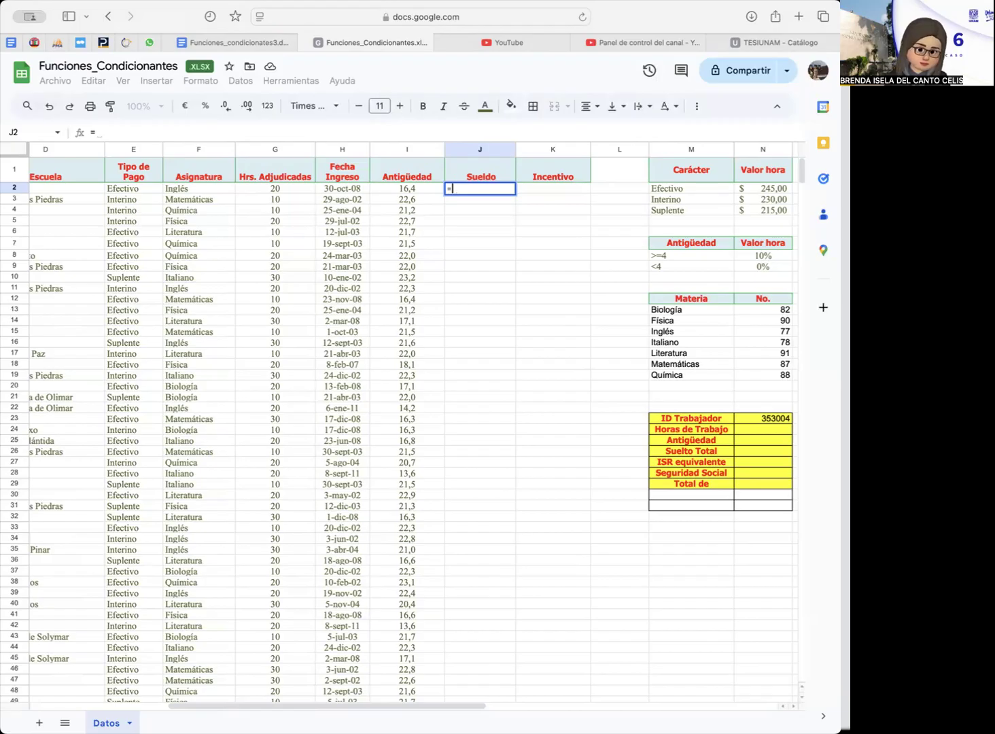
text(Si()
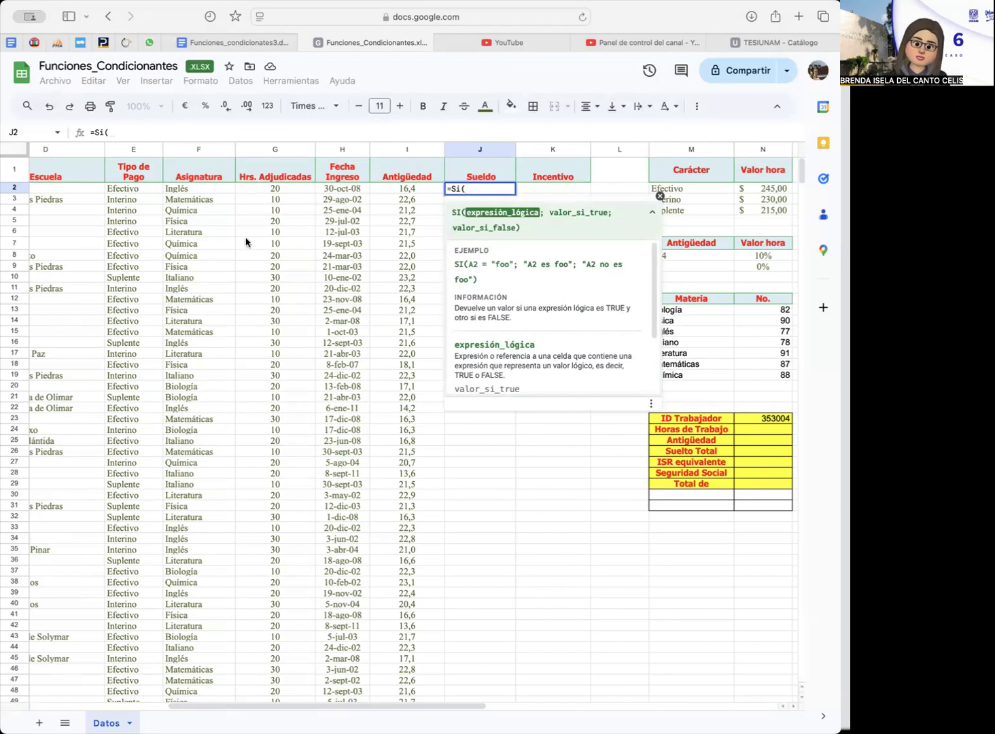
click(138, 189)
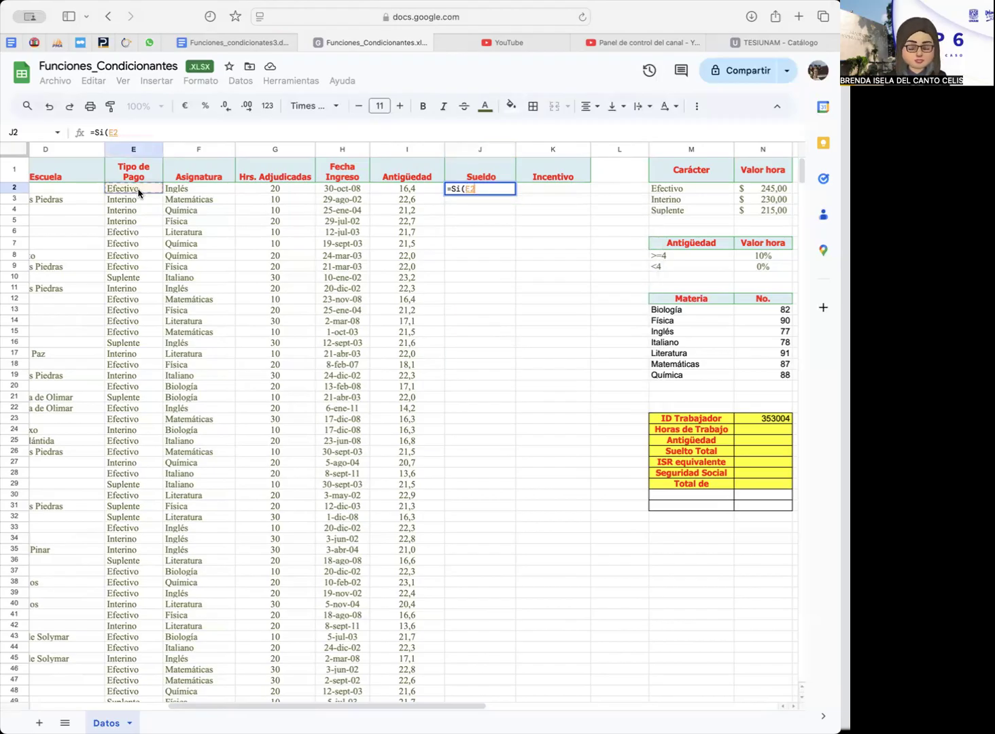
text(=)
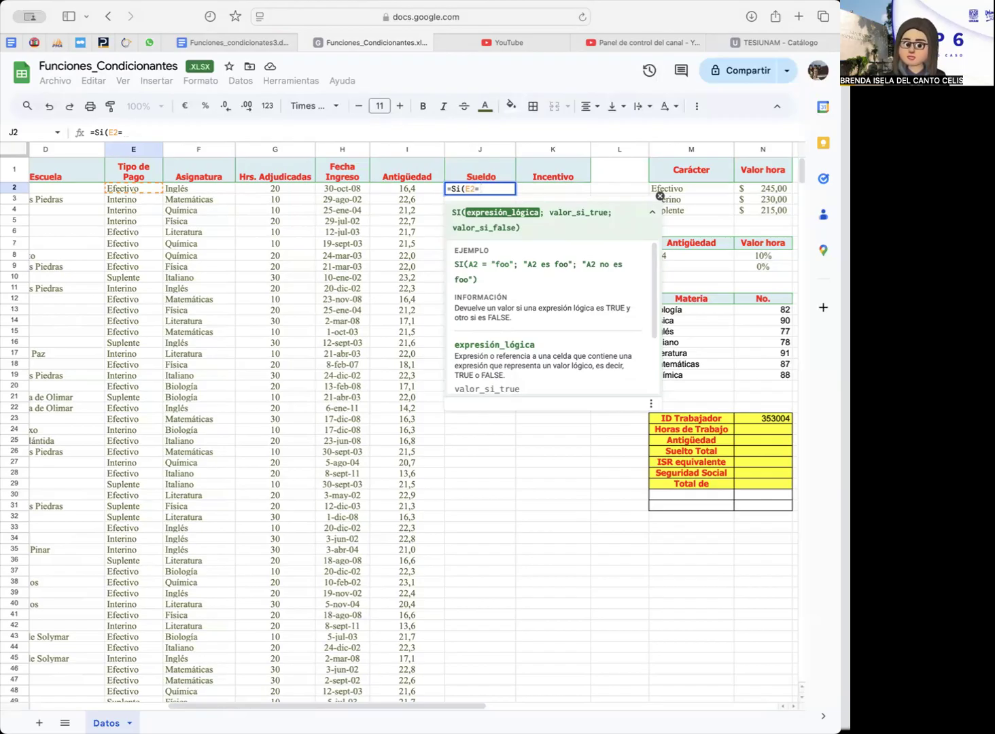
click(680, 190)
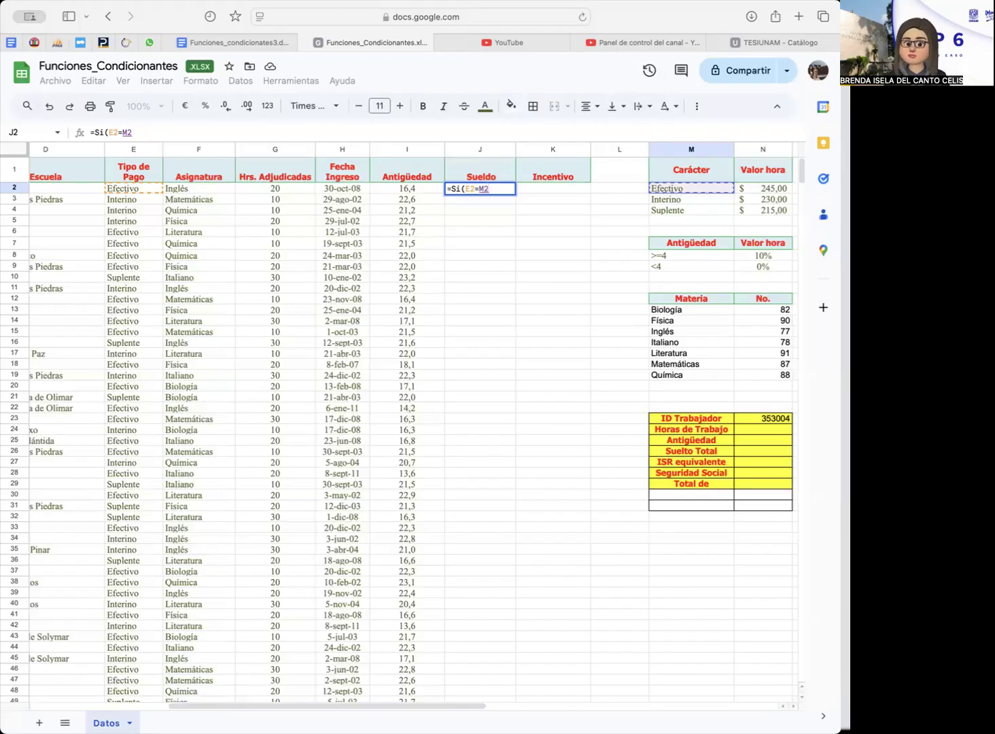
key(Left)
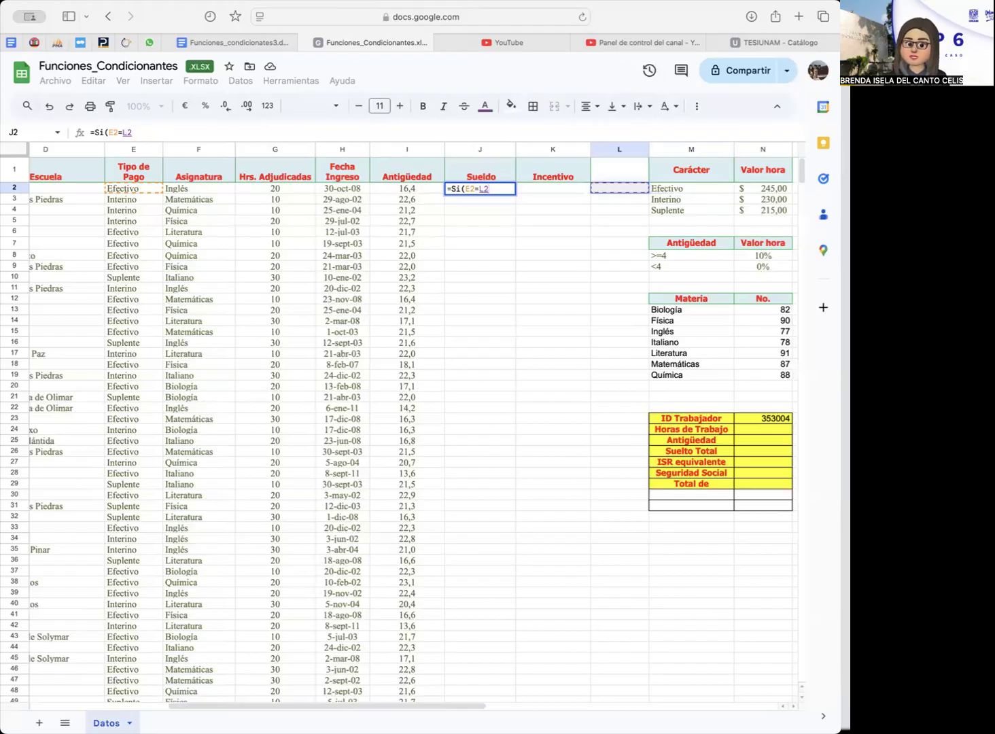
key(Right)
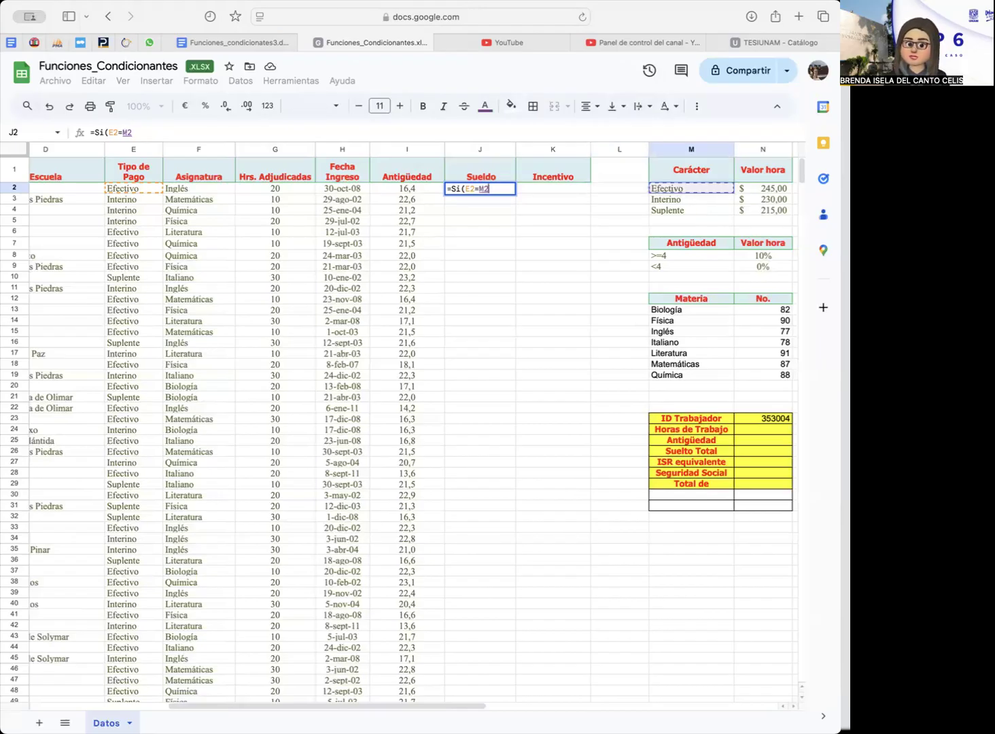
Step: Make the M2 reference in J2's logical test absolute as $M$2
click(127, 133)
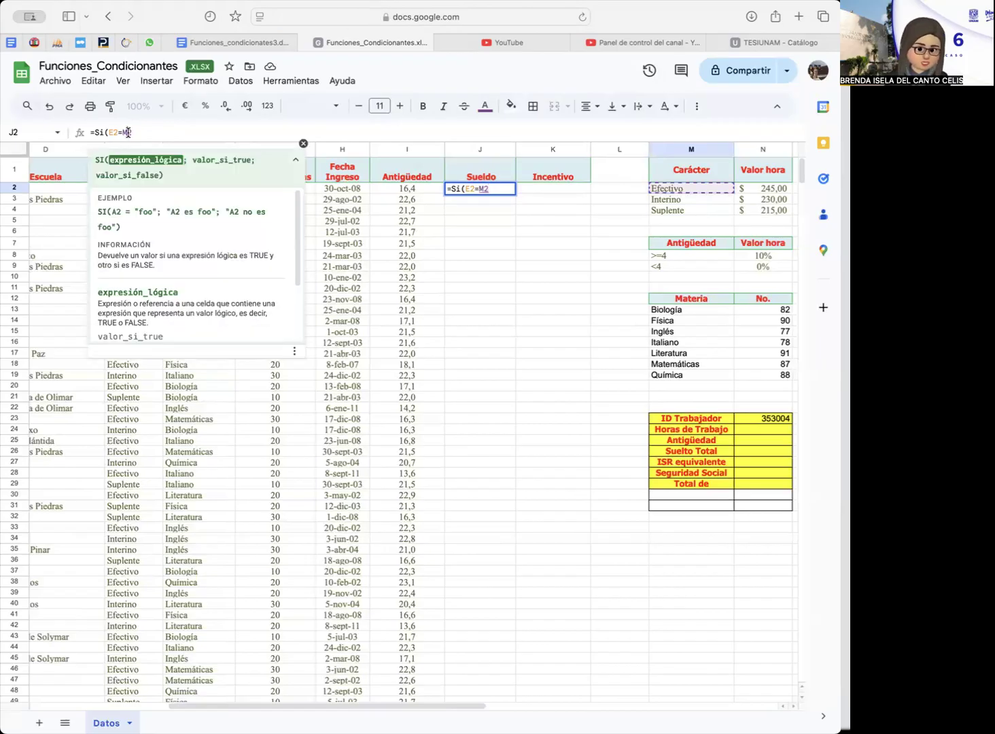
text($)
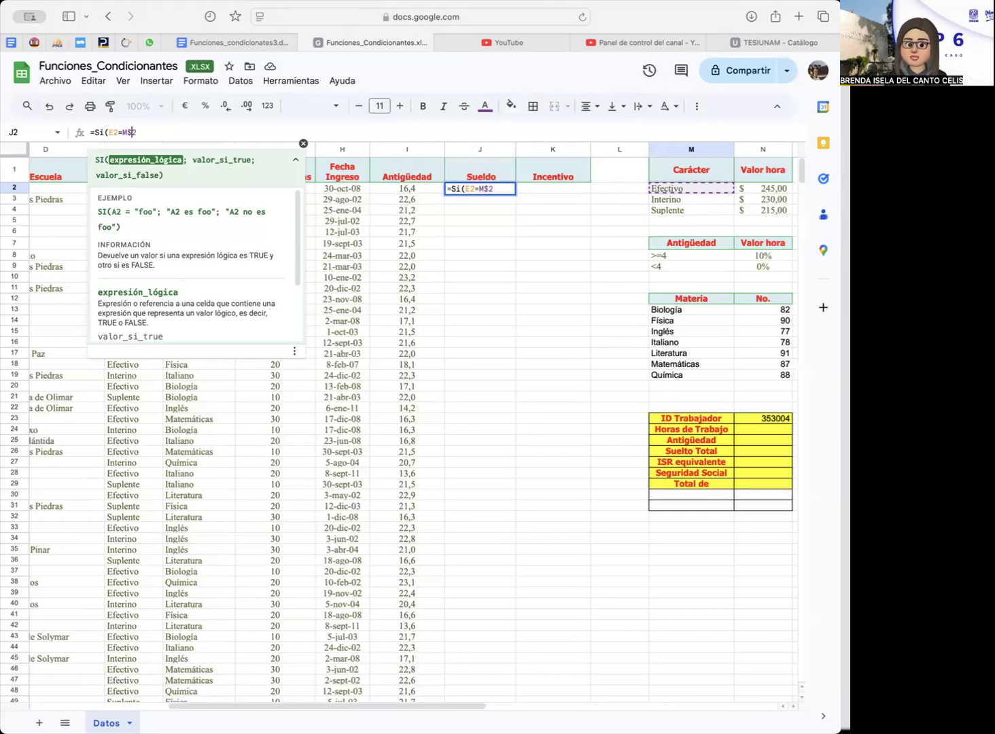
click(123, 133)
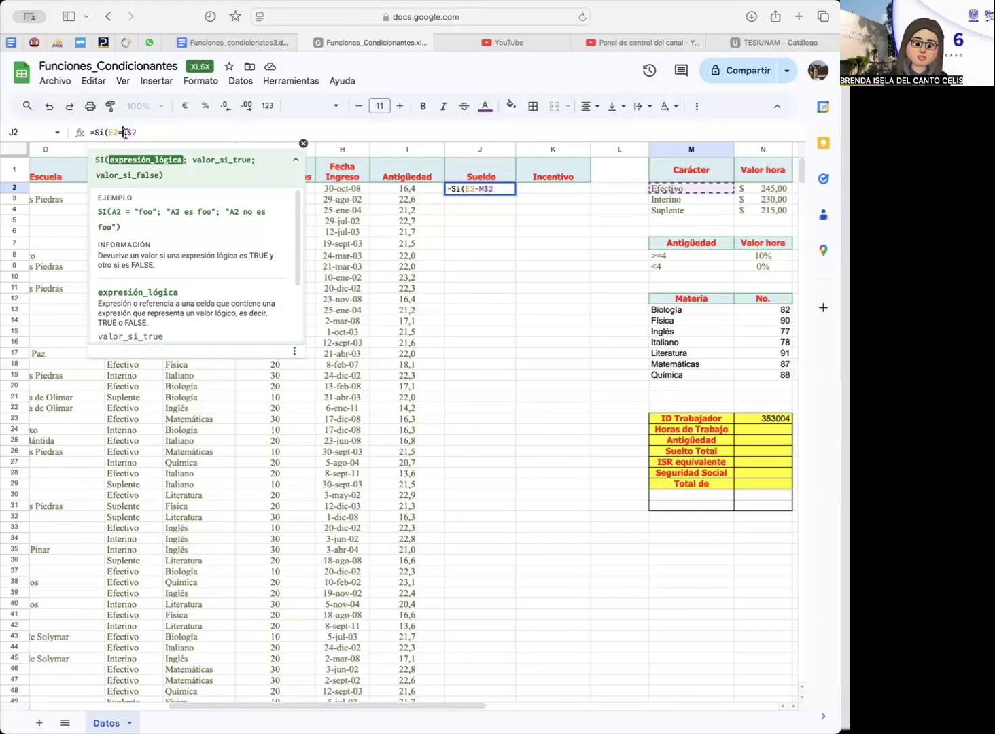
text($)
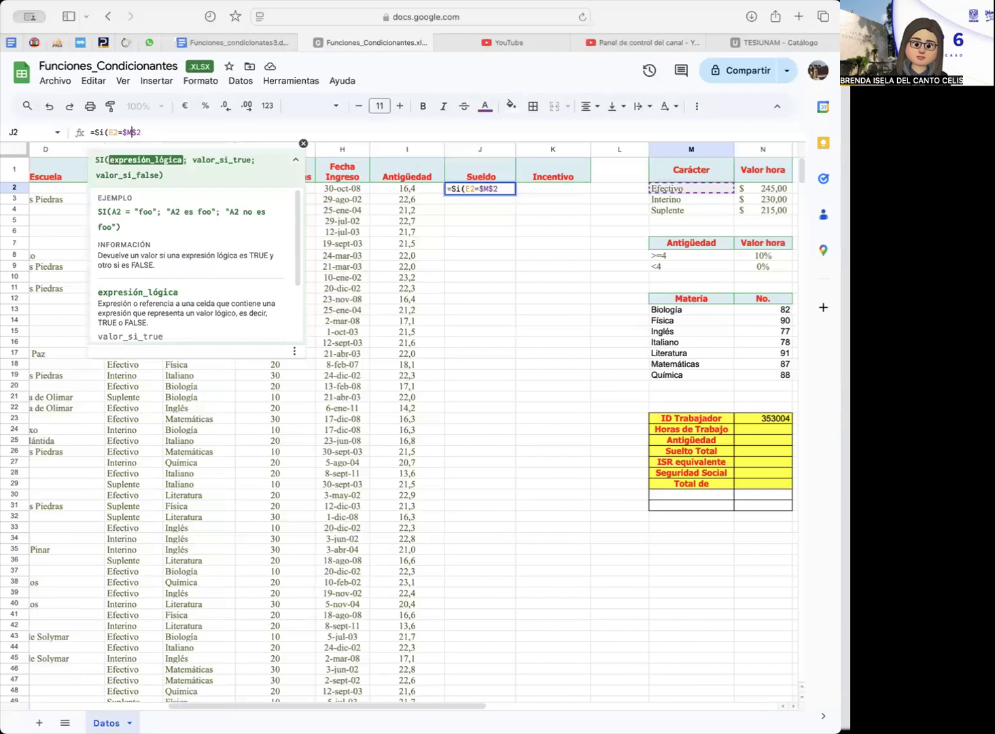
key(Right)
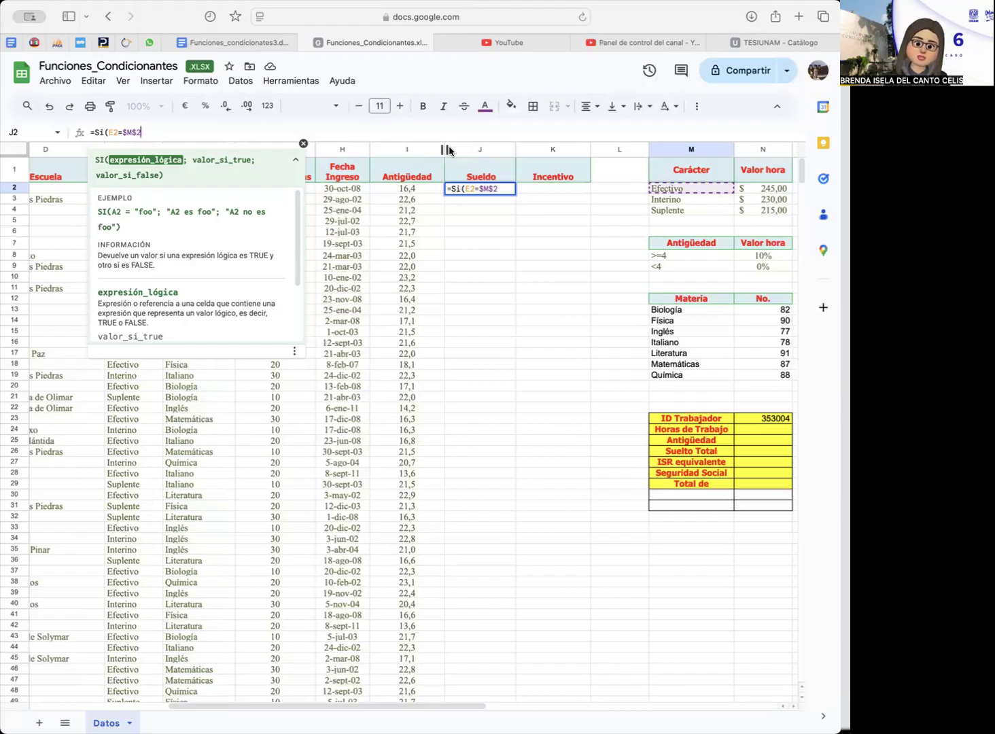
click(501, 191)
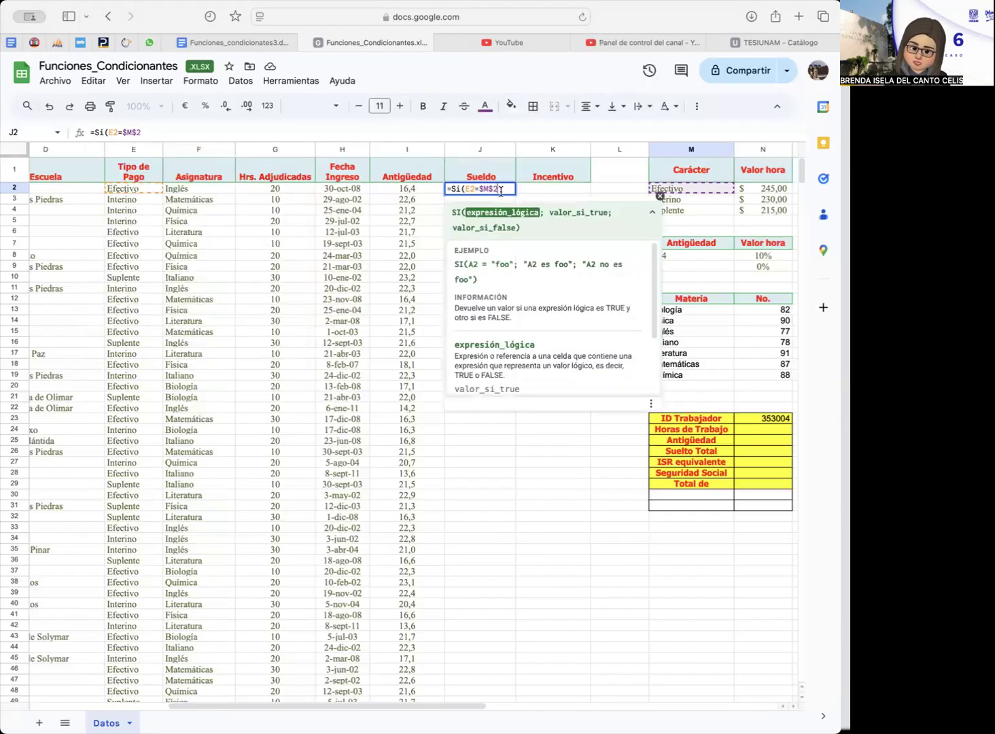
Step: Add G2*$N$2 as the value-if-true argument, multiplying the assigned hours by the absolute Efectivo hourly rate
text(;)
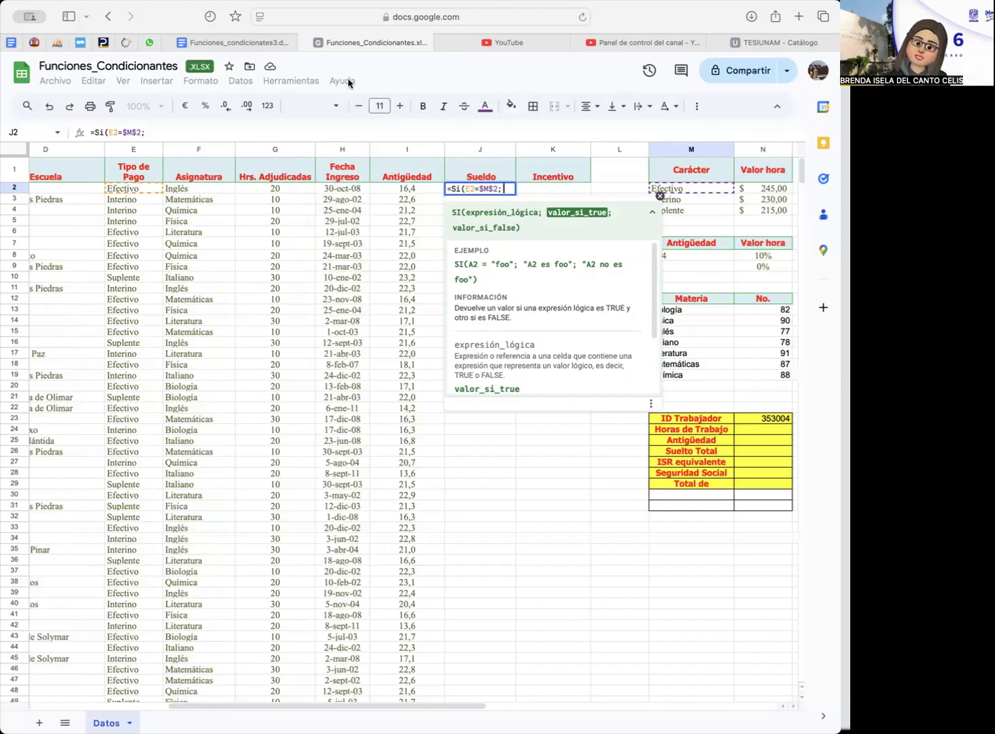
click(278, 194)
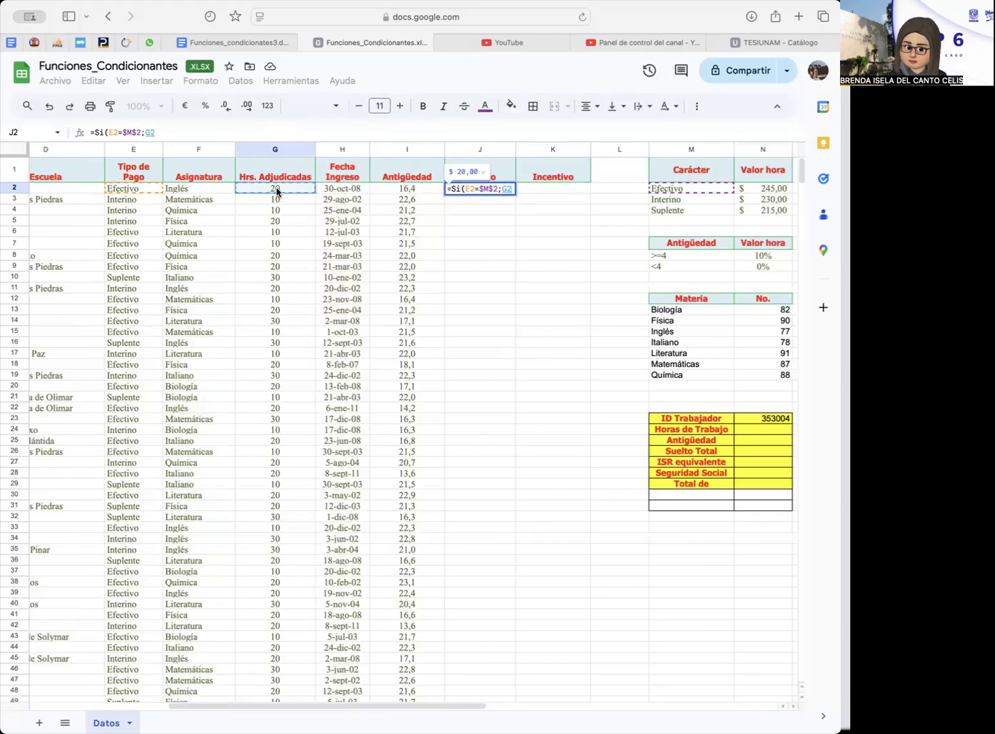
text(*)
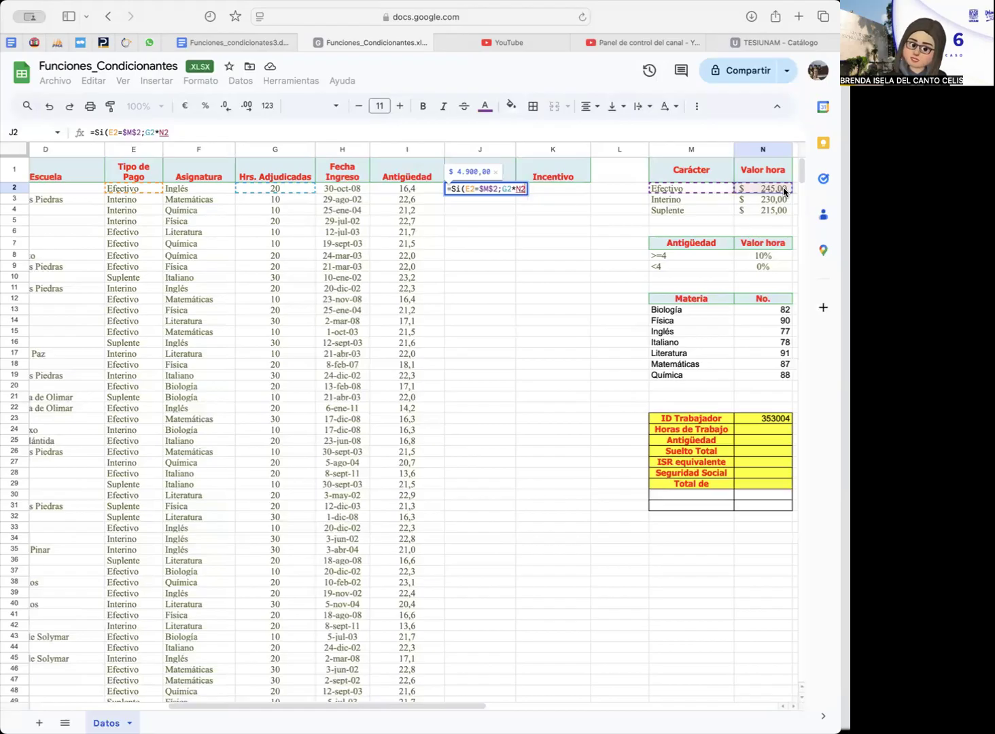
click(158, 131)
text($)
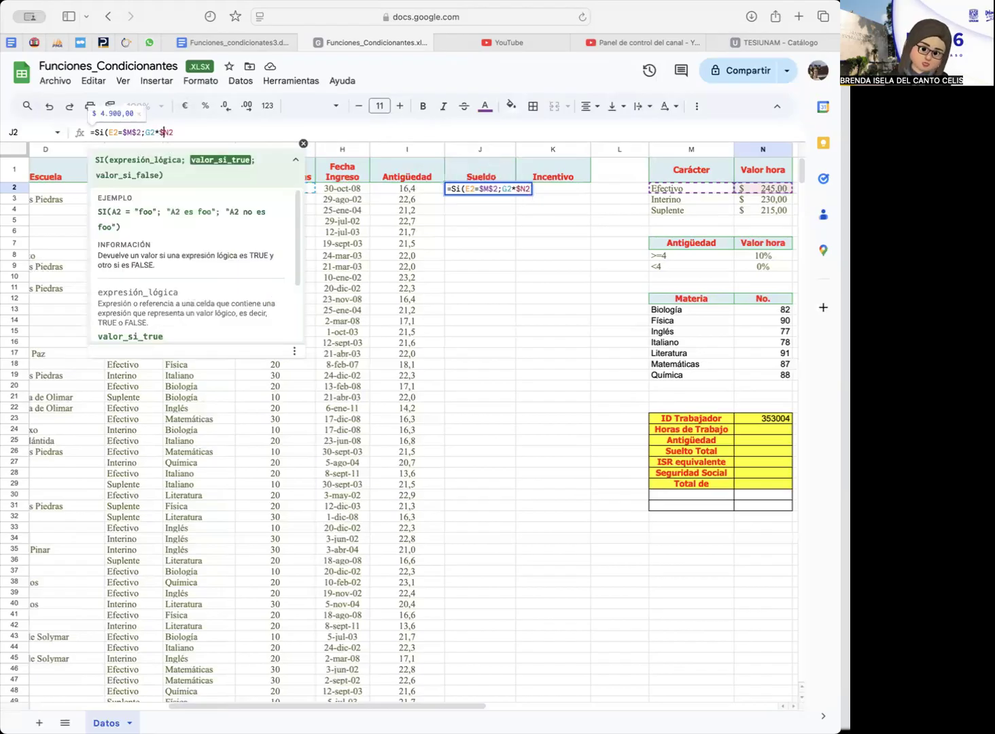
click(170, 132)
text($2)
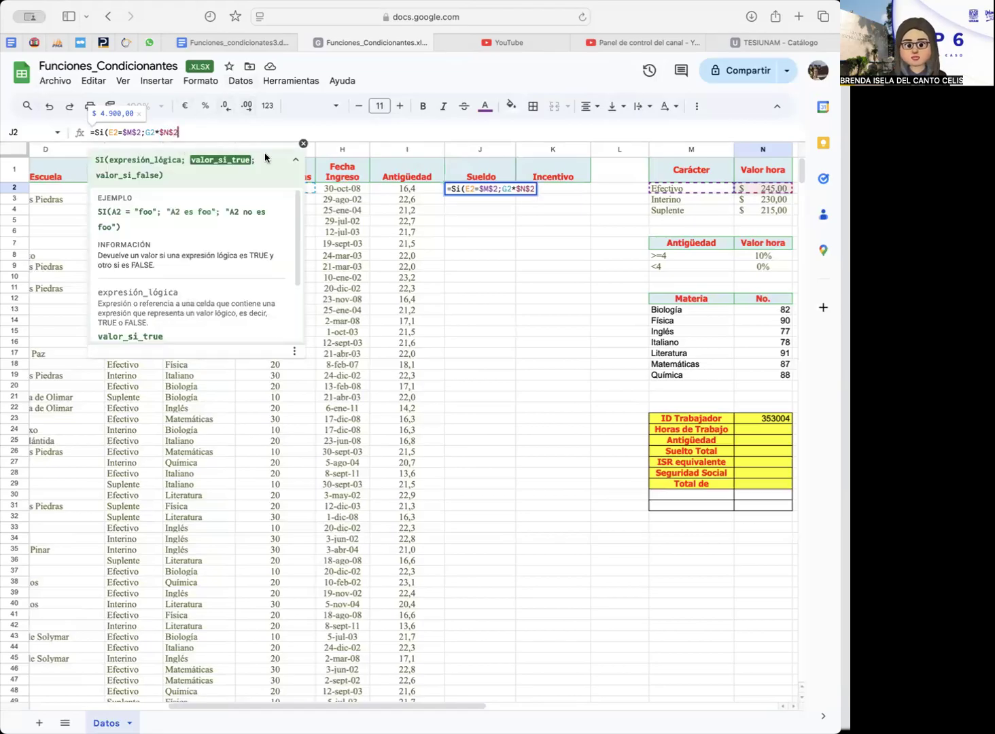
Step: Nest a second Si as the value-if-false argument, testing whether E2 equals M3 (Interino)
text(;)
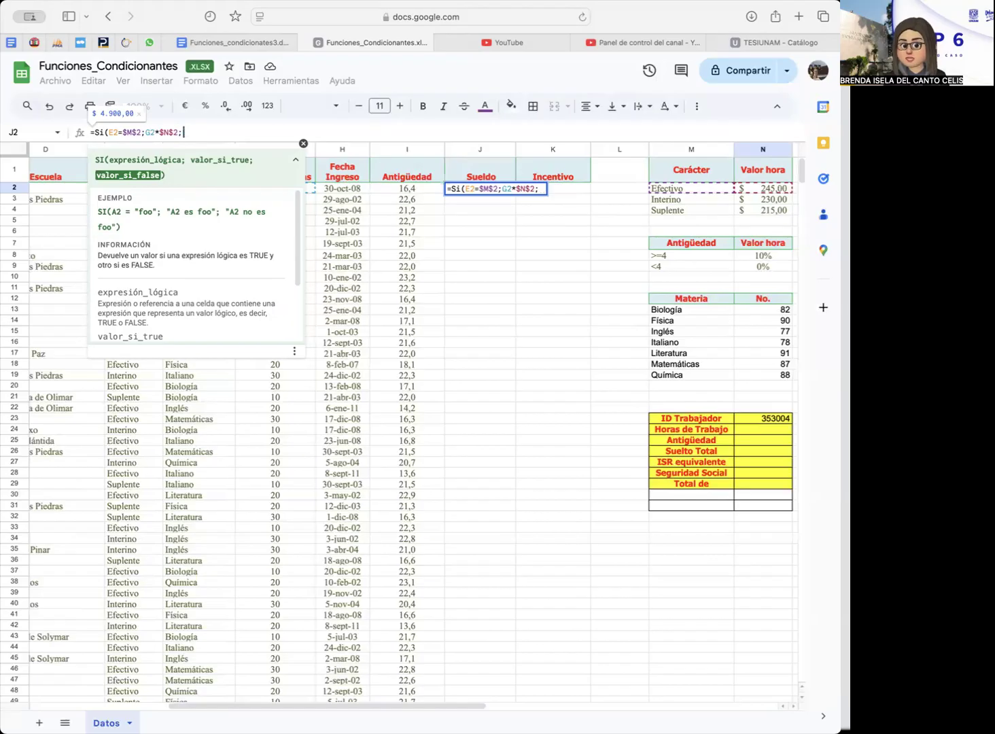
text(S)
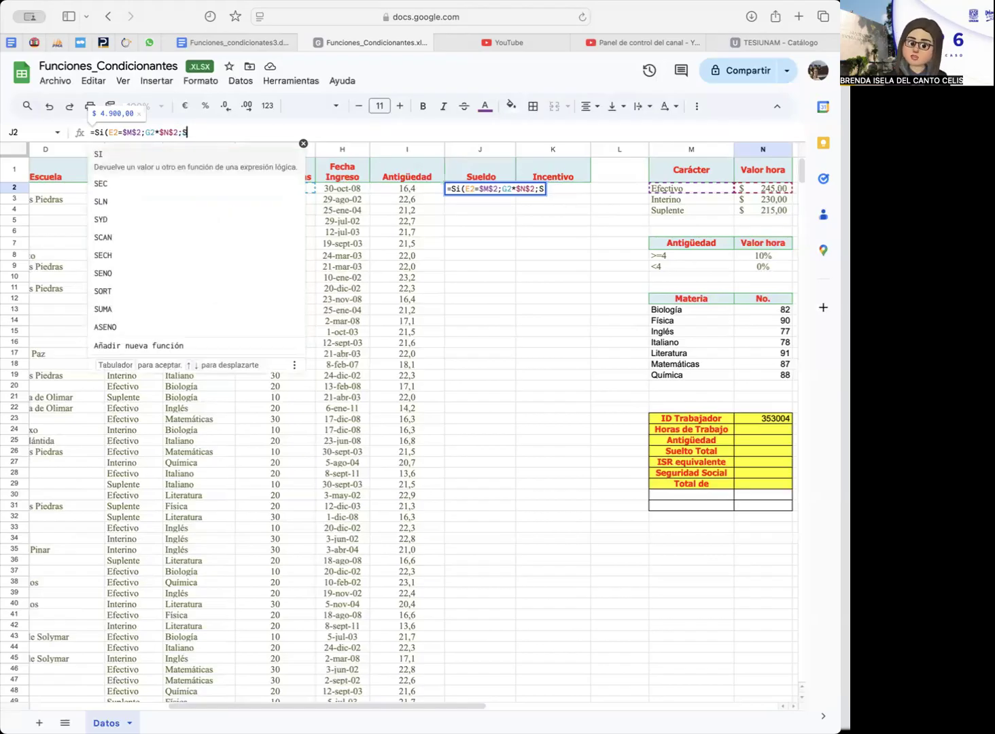
text(i)
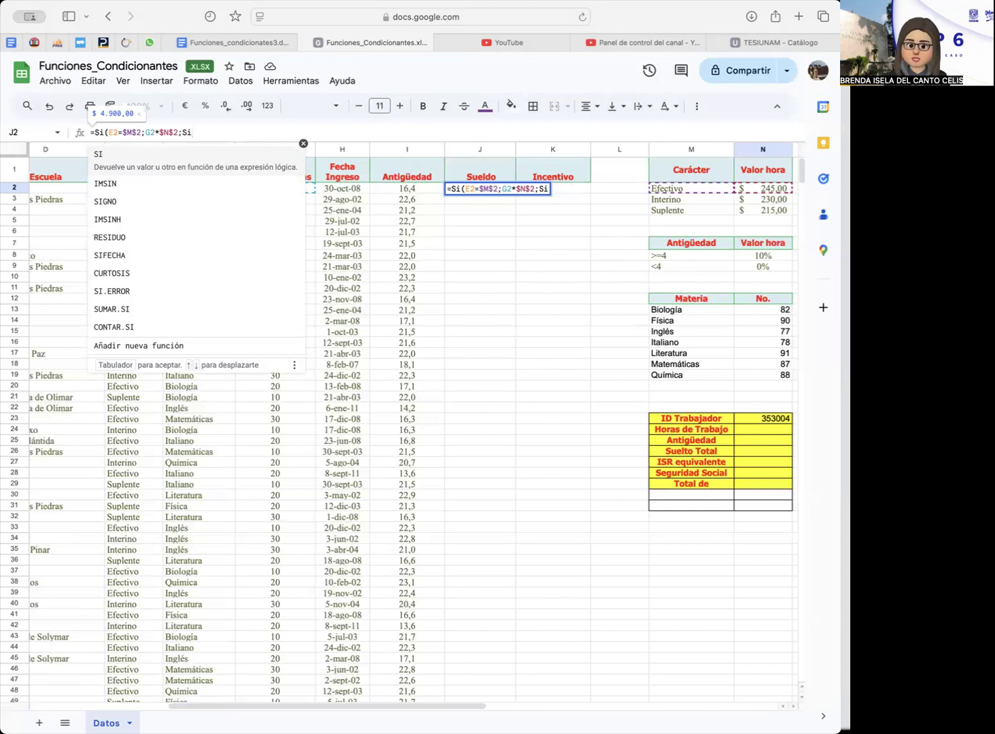
text(()
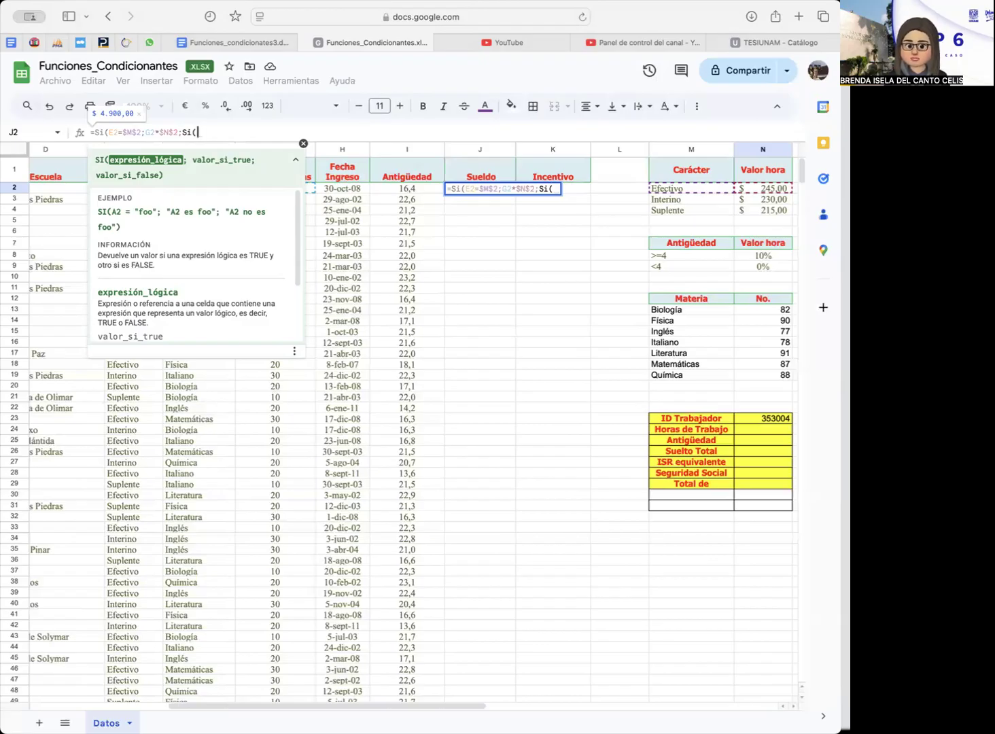
text(E2)
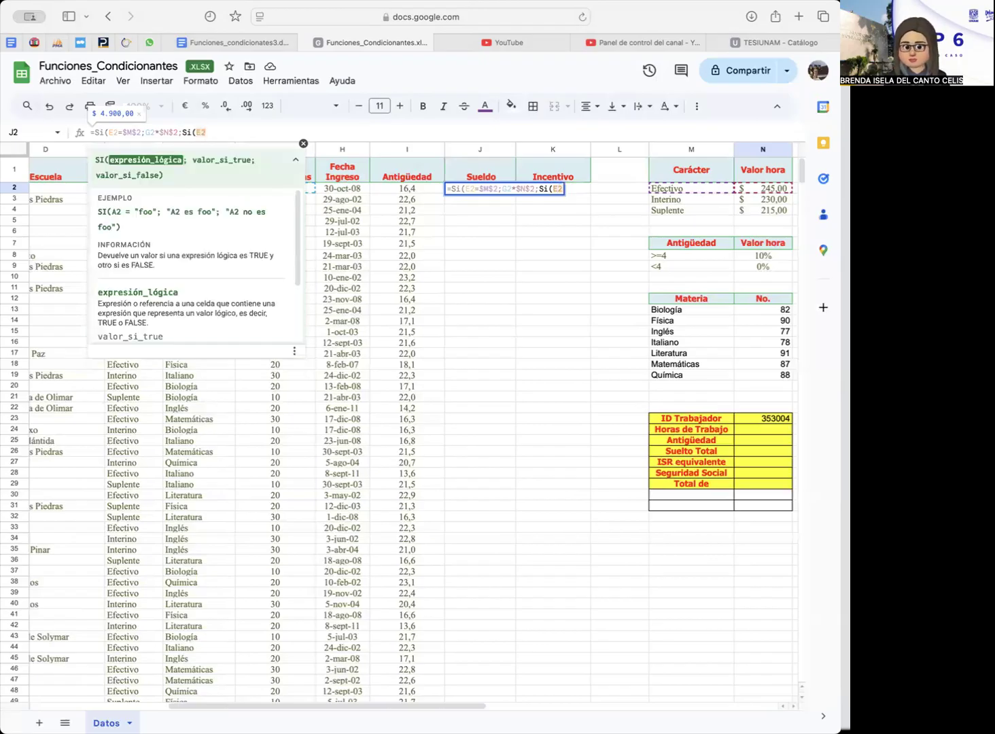
text(=)
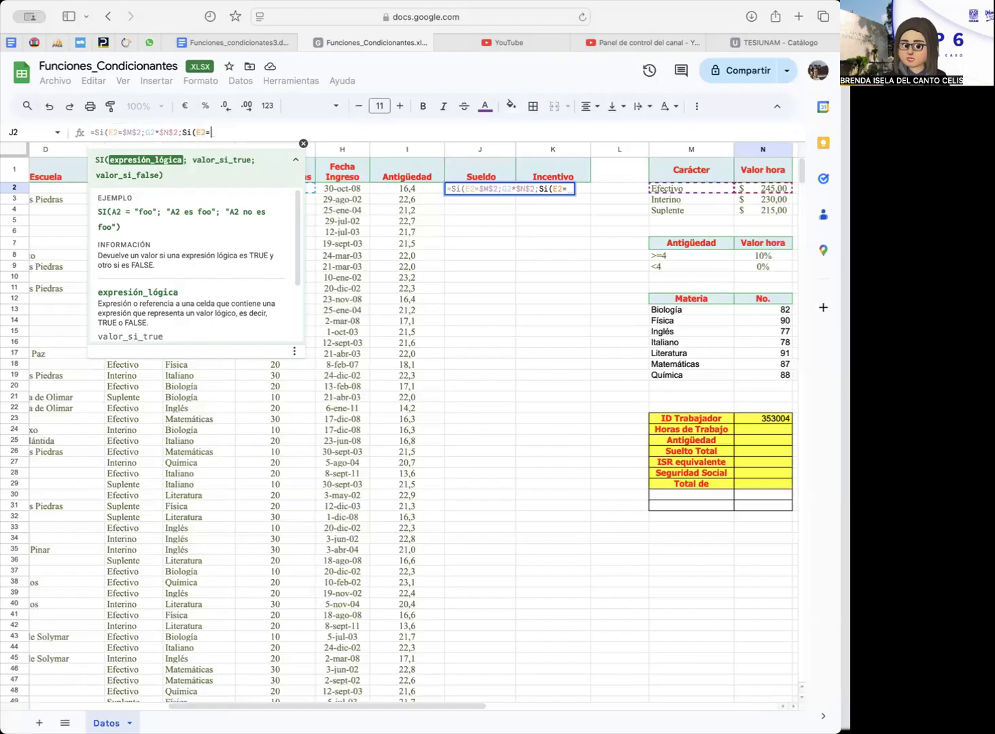
click(698, 200)
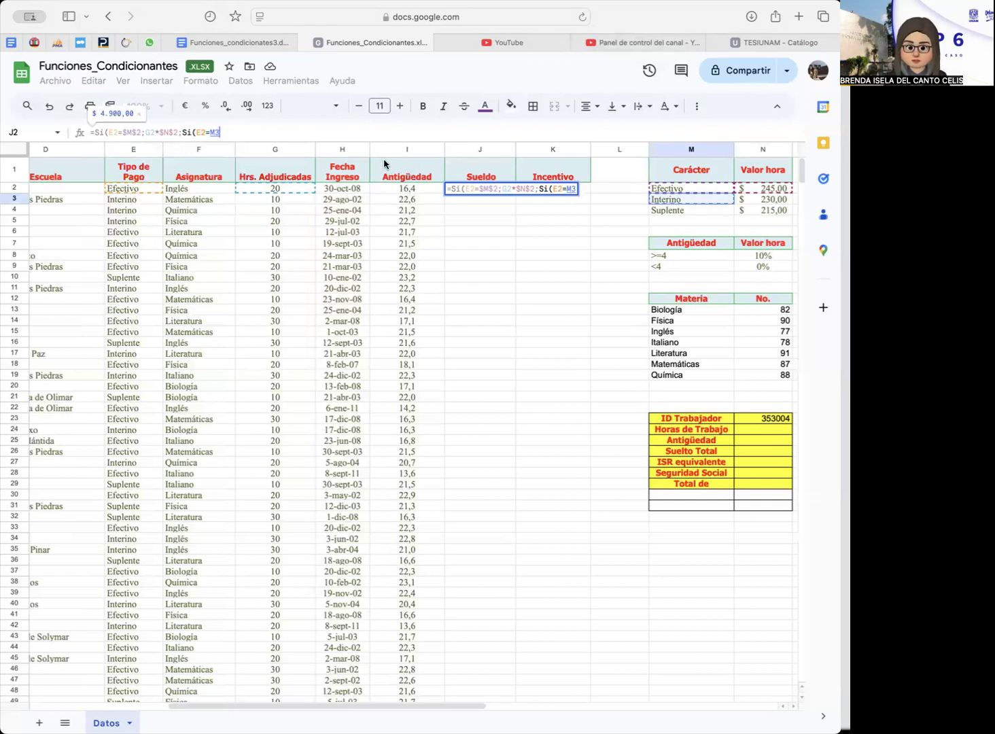
Step: Make the M3 reference in the nested Si test absolute as $M$3
click(237, 133)
key(Left)
key(Left)
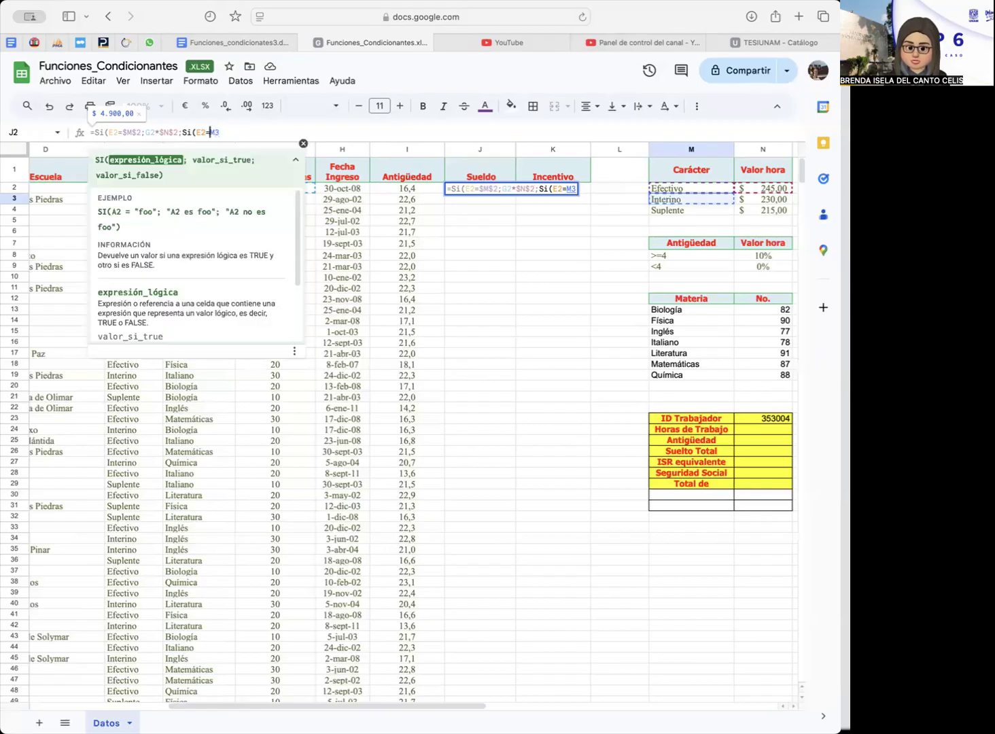
text($)
key(Right)
text($)
key(Right)
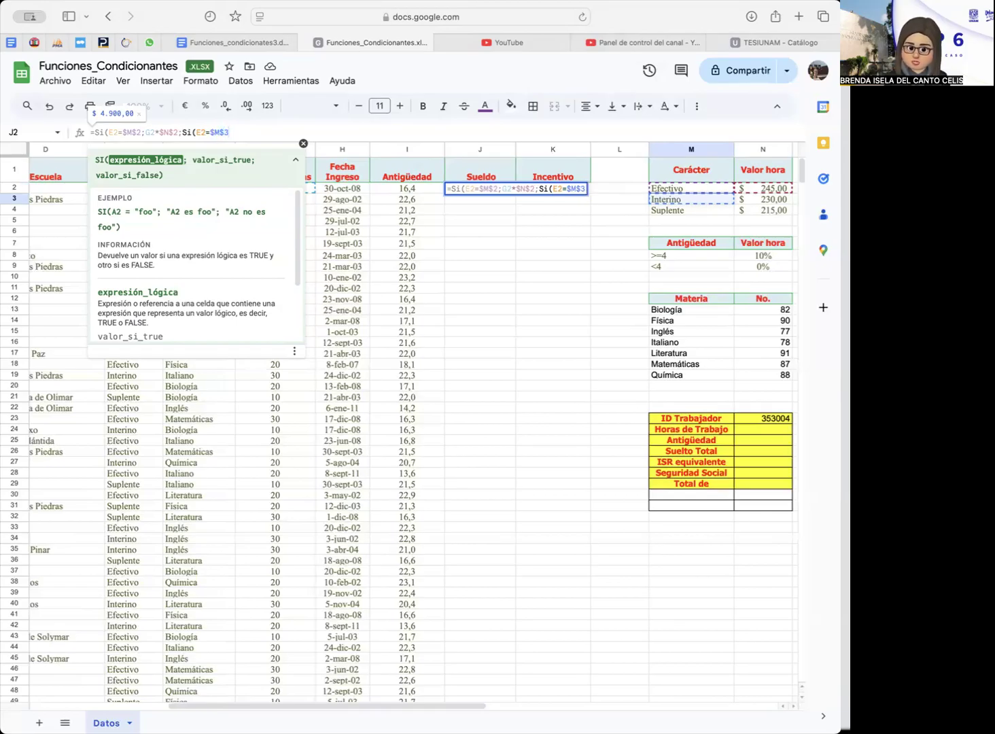
Step: Add G2*$N$3 as the nested Si's value-if-true argument, multiplying the assigned hours by the absolute Interino hourly rate
text(;)
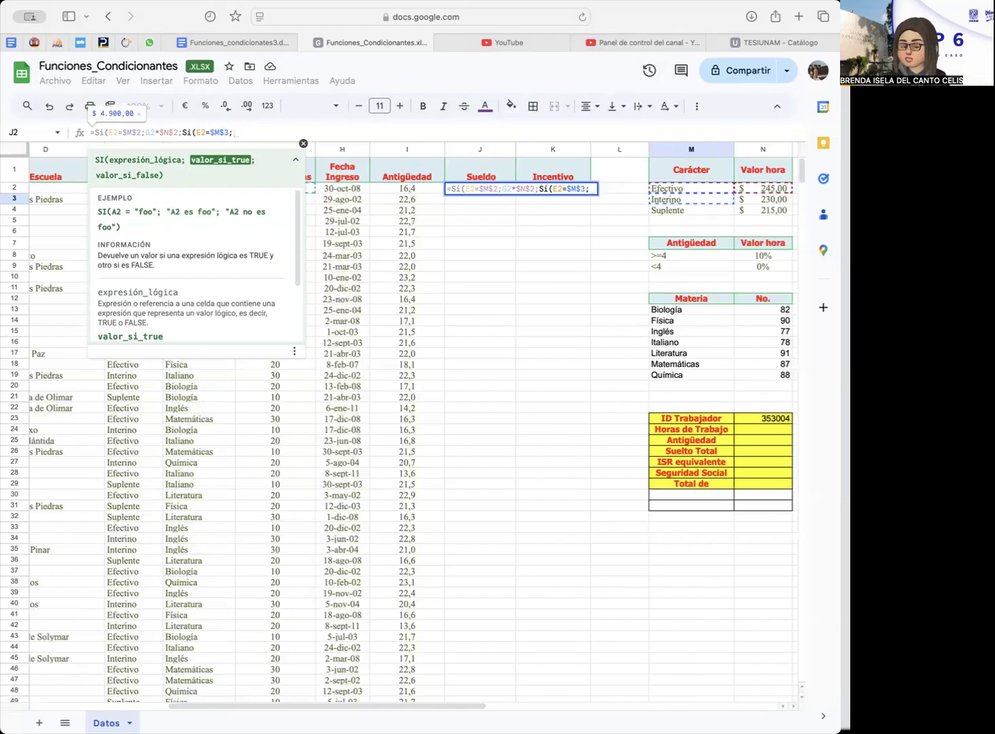
text(G)
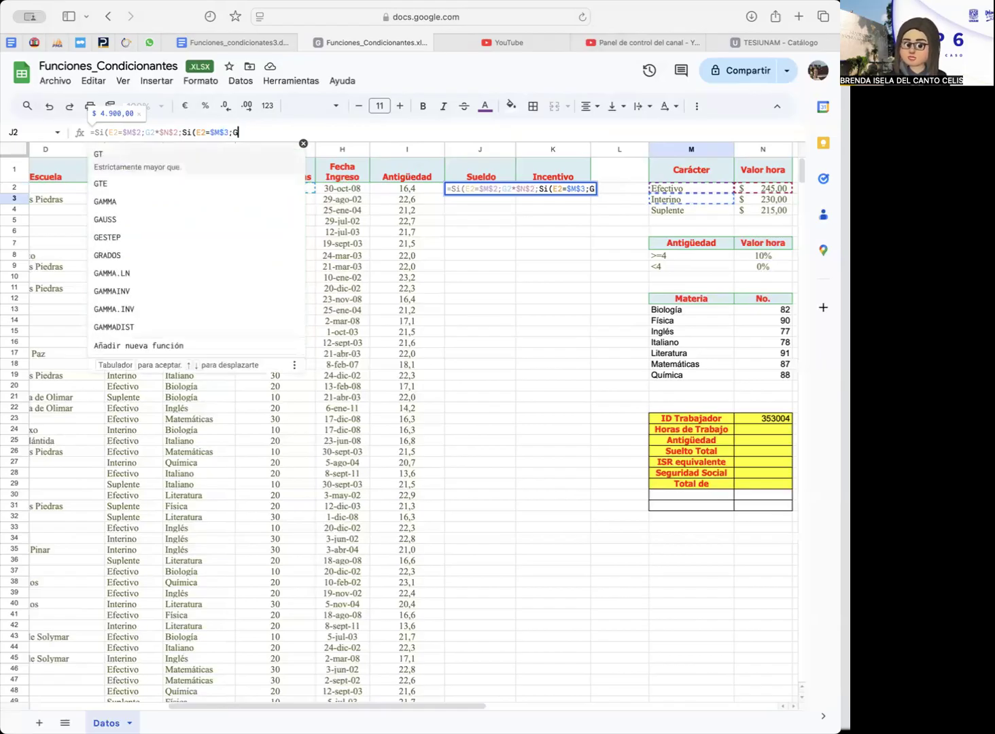
text(2)
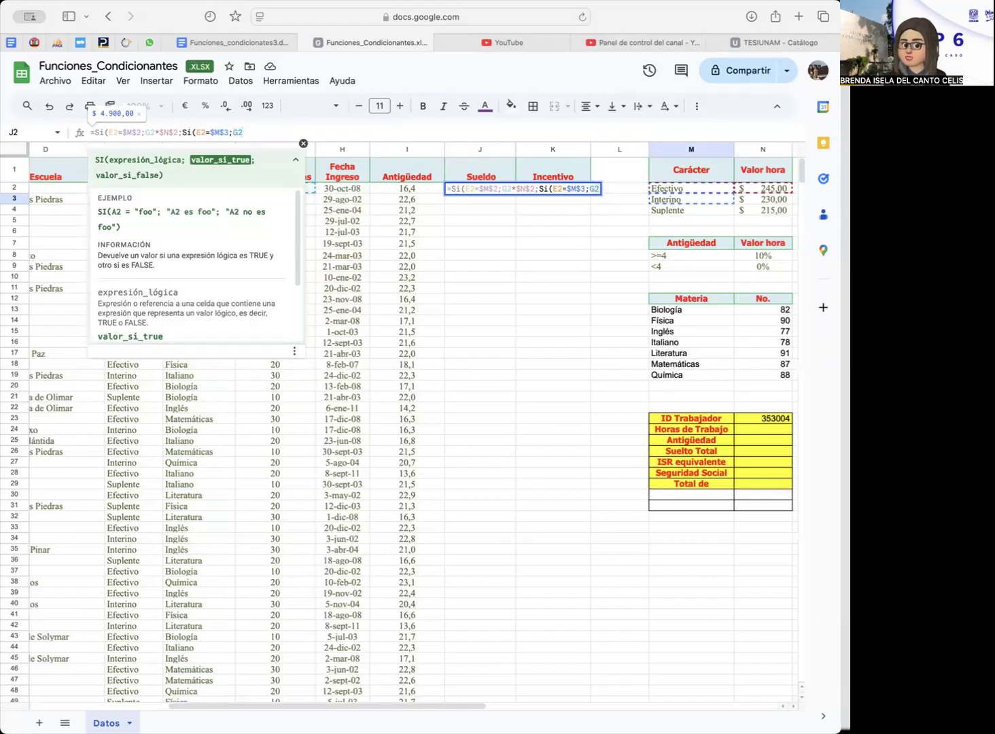
text(*)
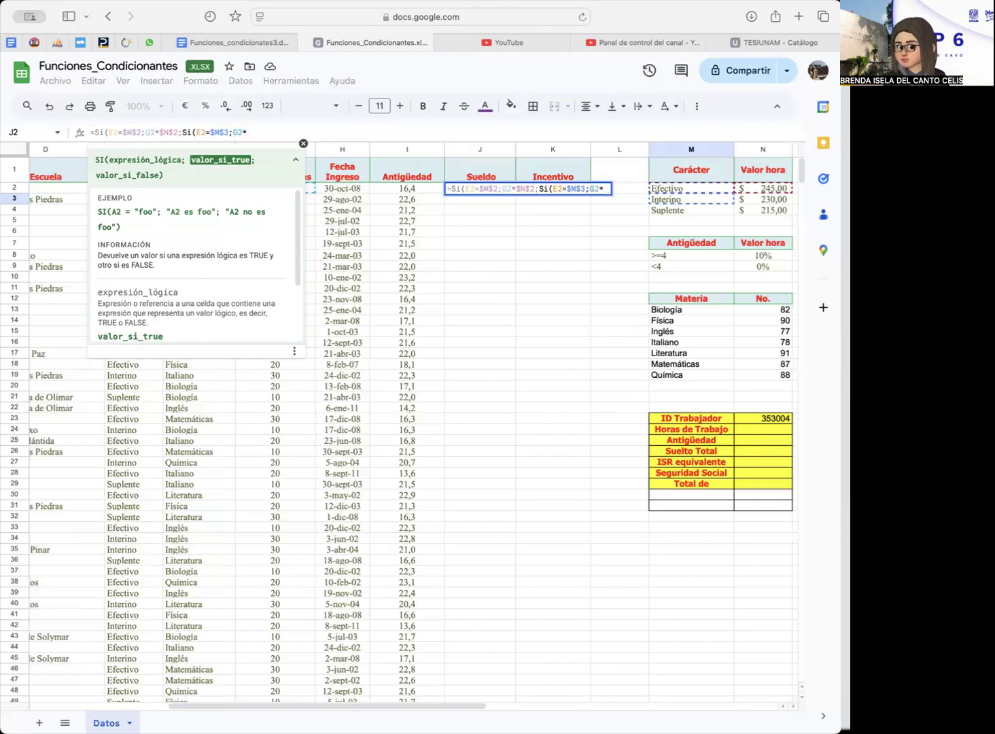
click(759, 202)
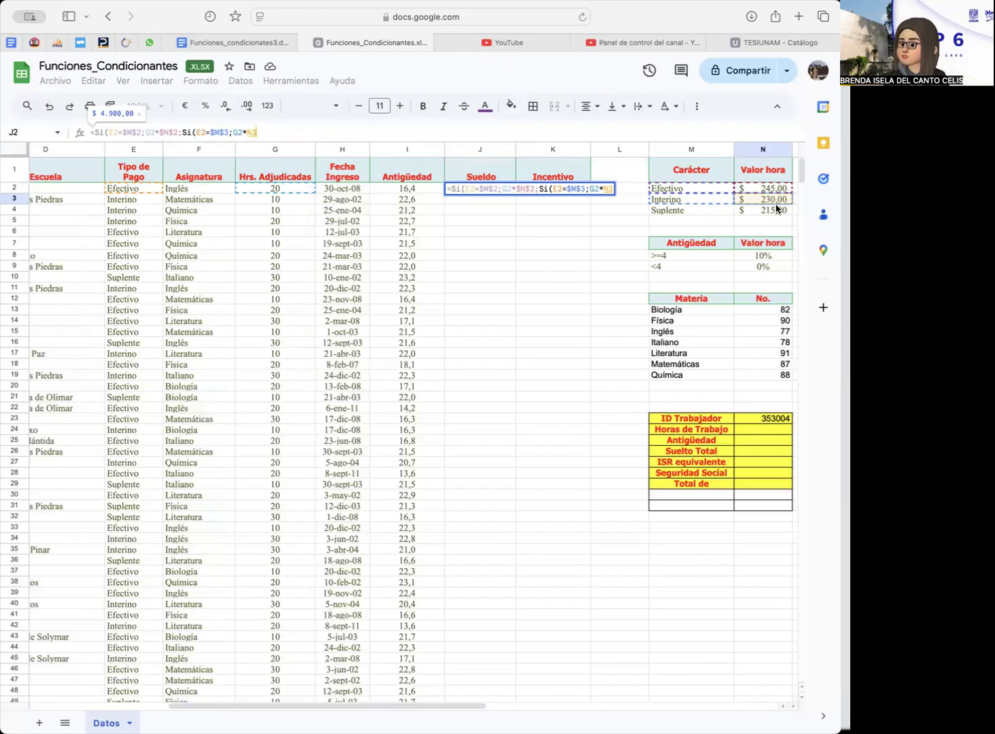
click(609, 189)
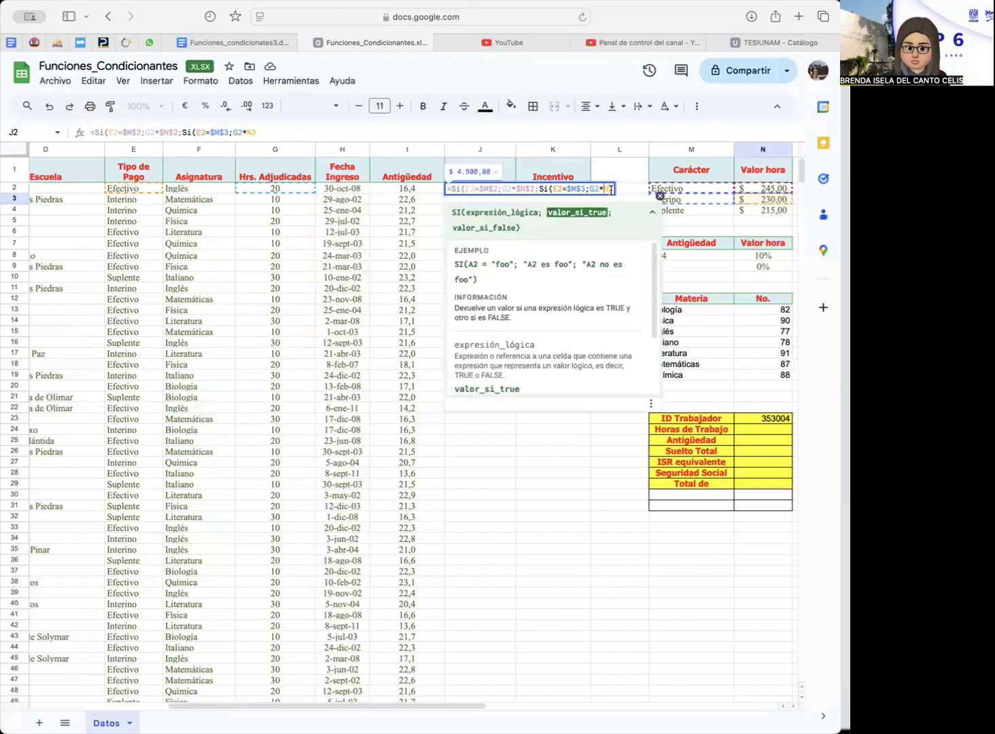
text($)
key(Right)
text($)
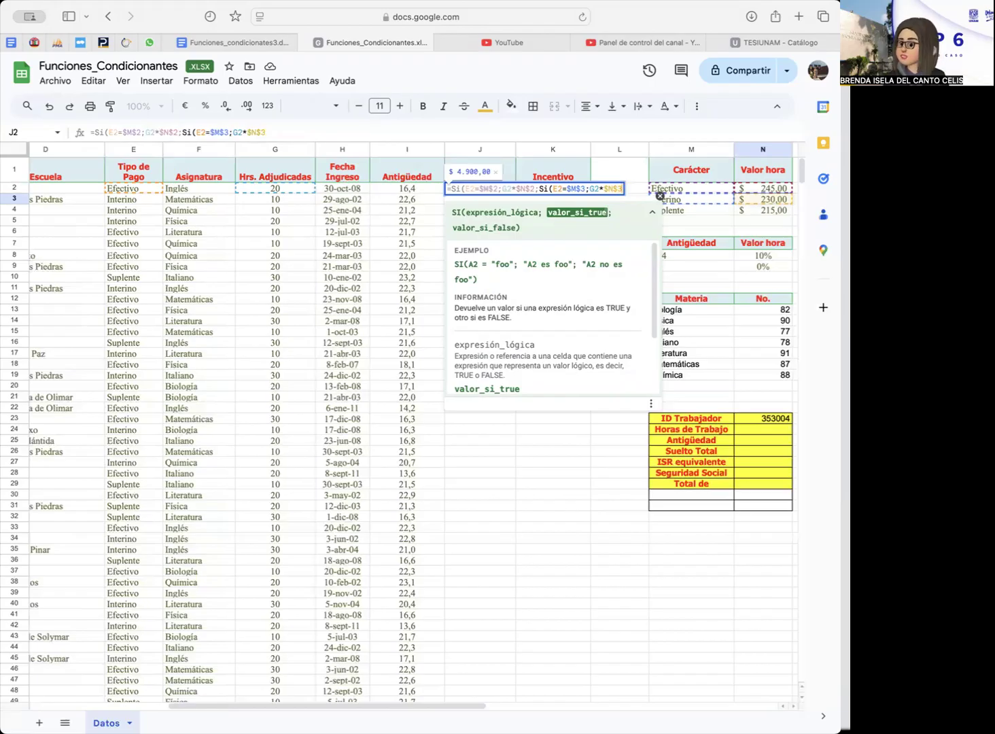
Step: Add G2*$N$4 as the nested Si's value-if-false argument, multiplying the assigned hours by the absolute Suplente hourly rate
text(;)
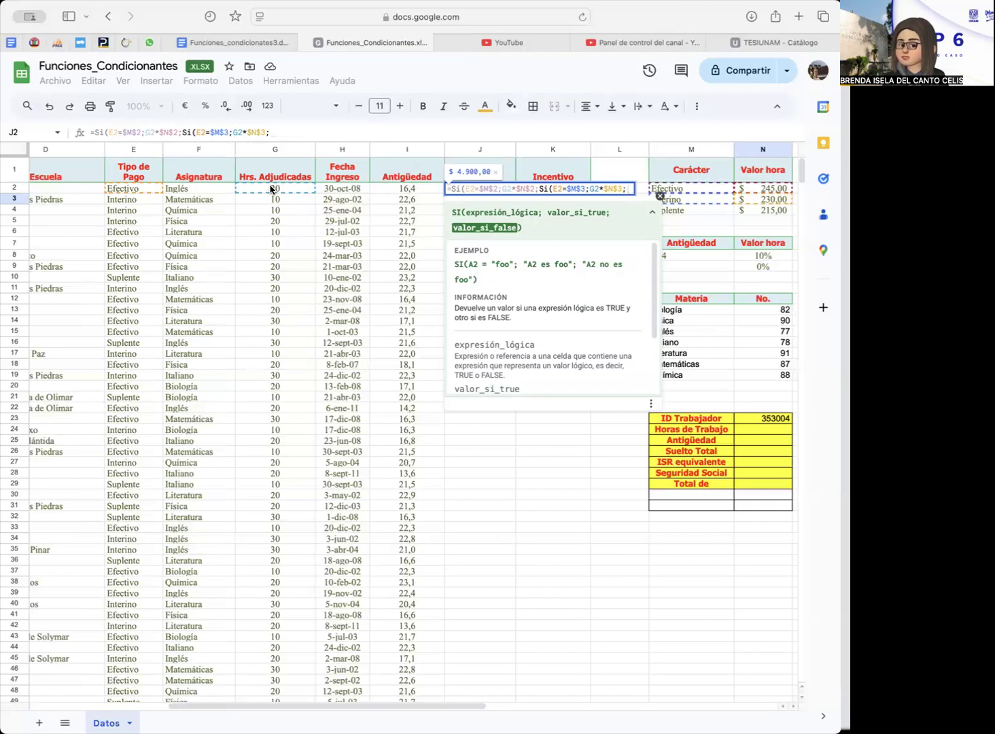
text(G2)
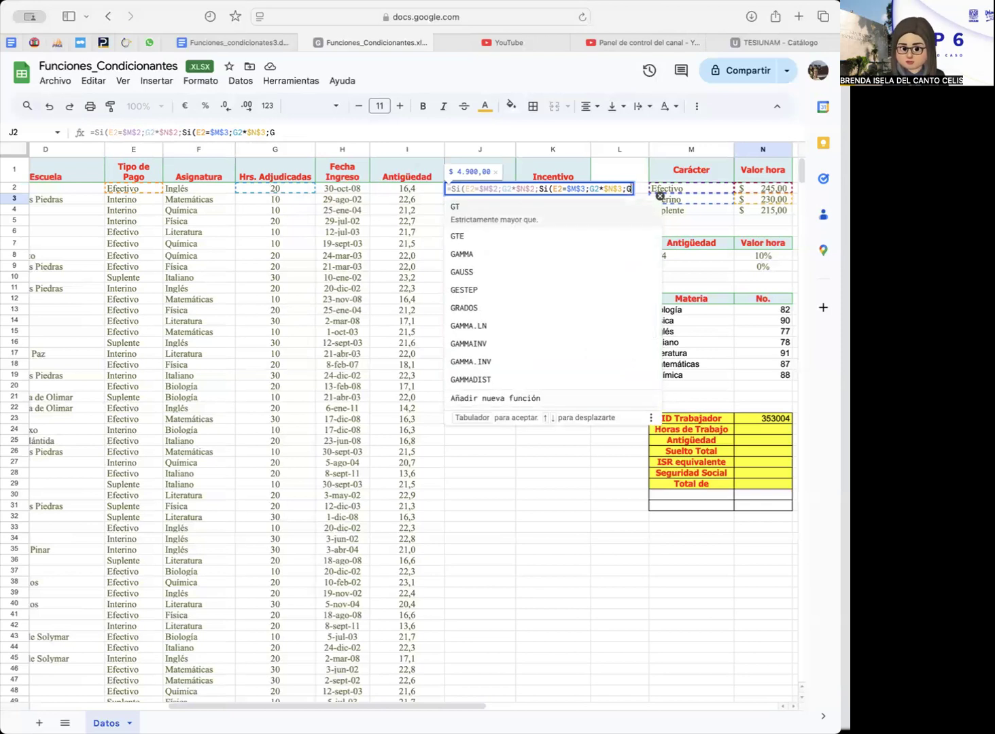
text(*)
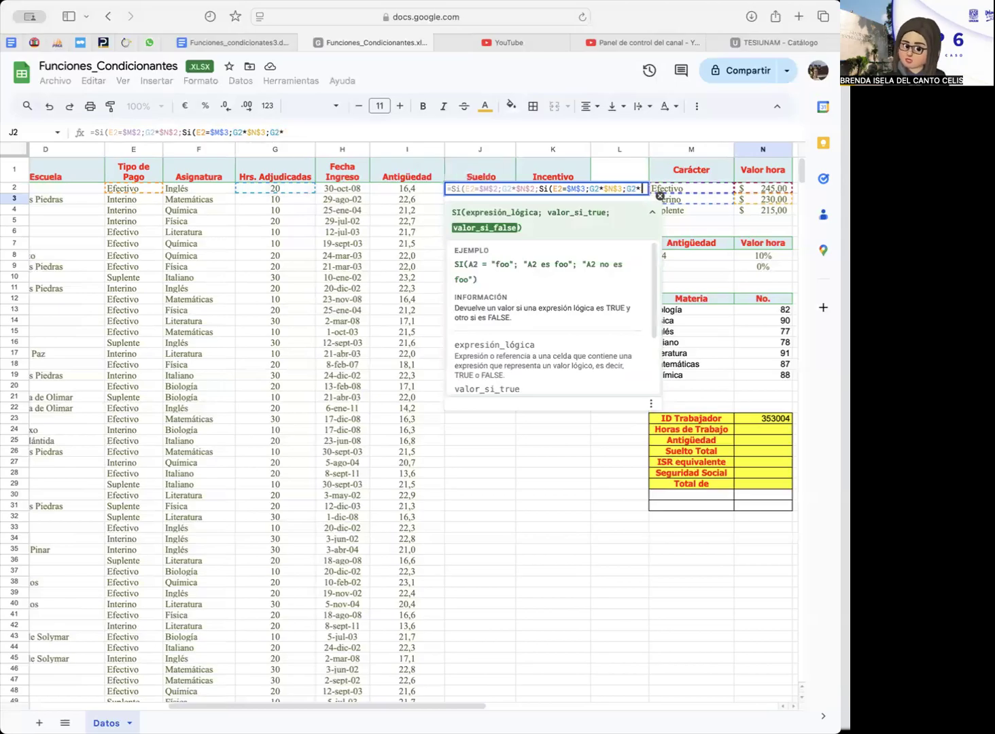
click(772, 214)
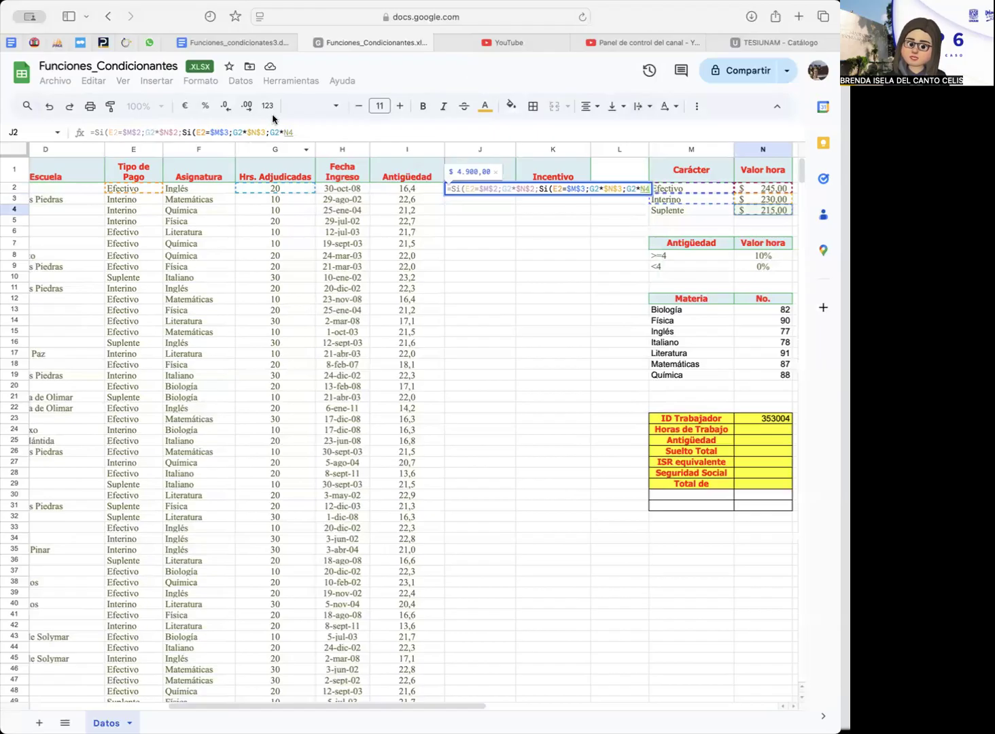
click(289, 131)
text($)
key(Left)
key(Left)
text($)
key(Right)
key(Right)
key(Right)
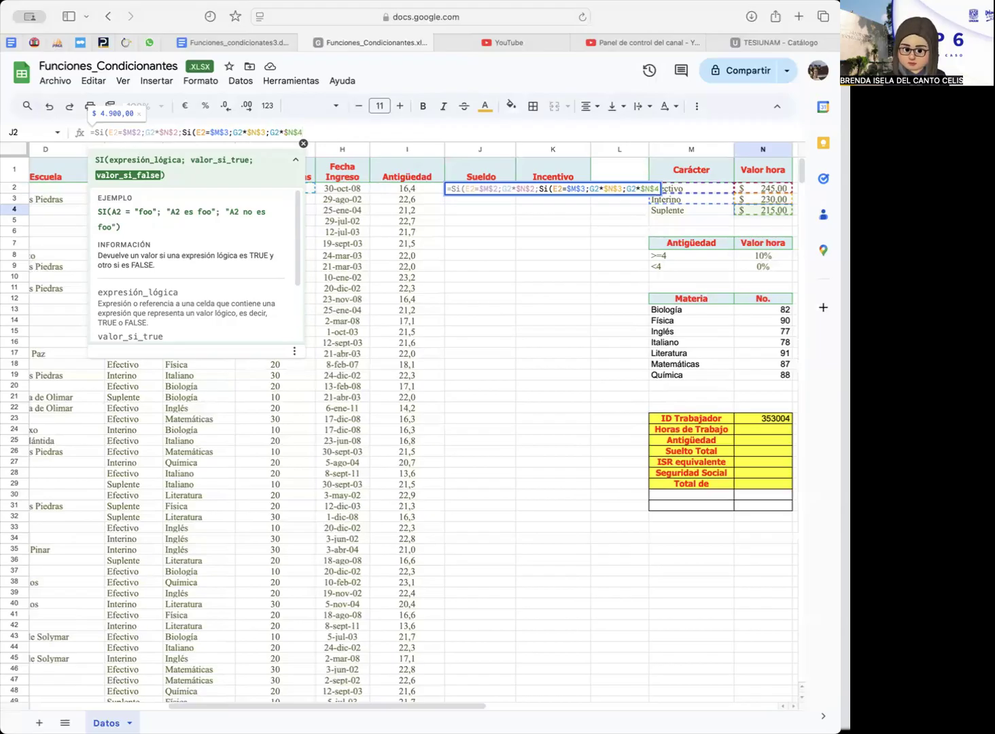
Step: Close both Si functions, enter the formula in J2, and accept the suggested autofill for the rest of the Sueldo column
text())
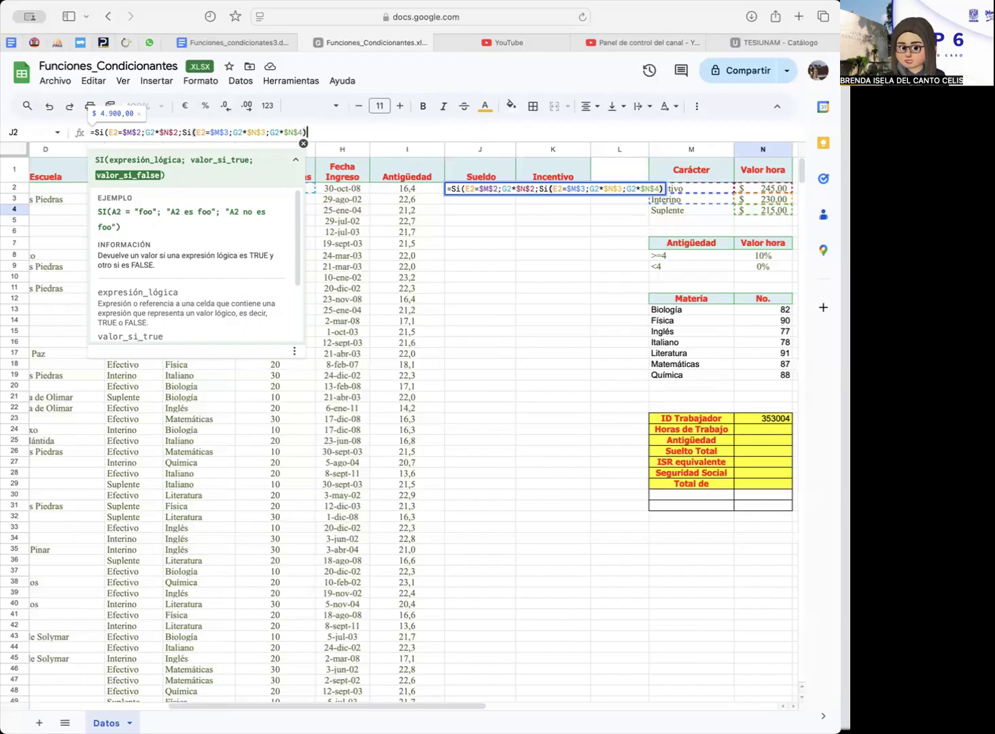
text())
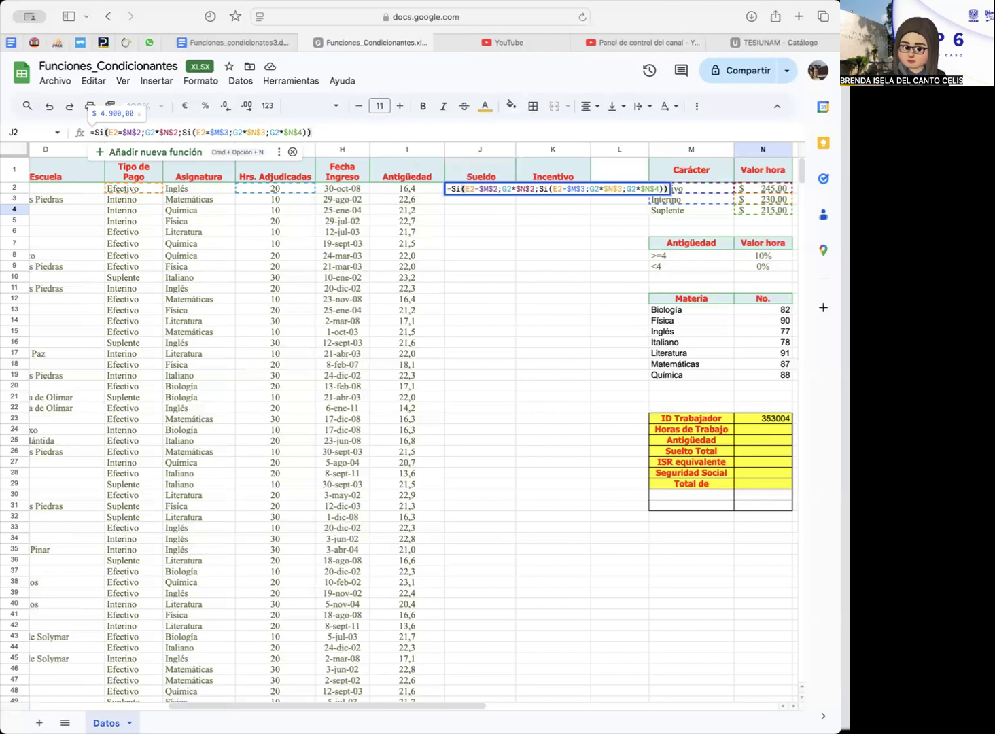
key(Return)
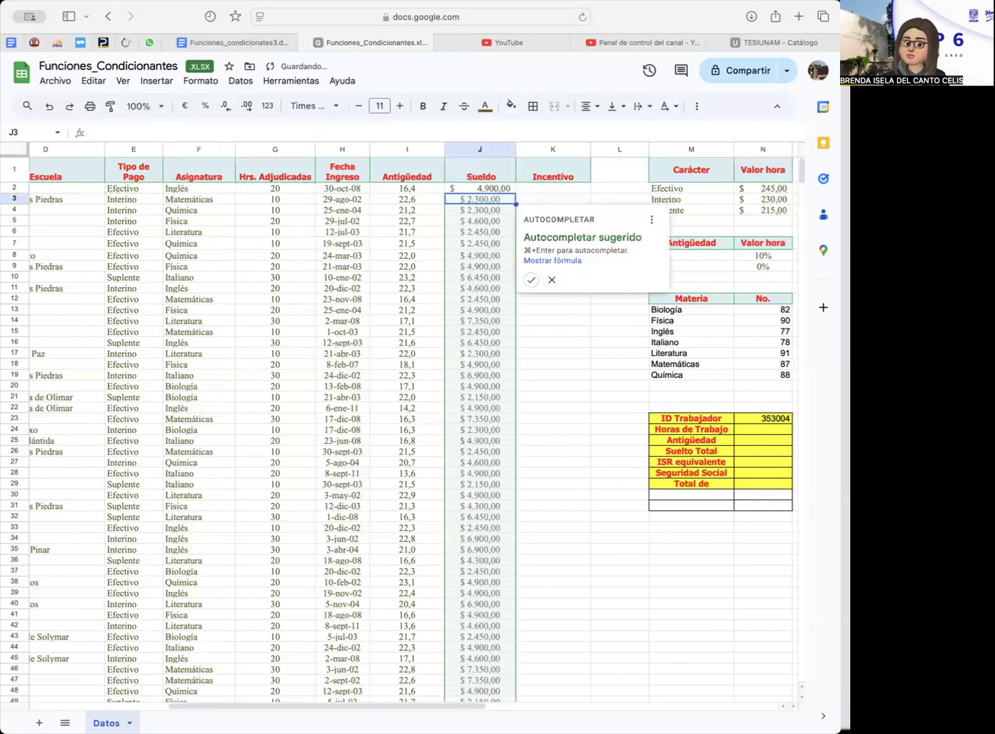
click(531, 280)
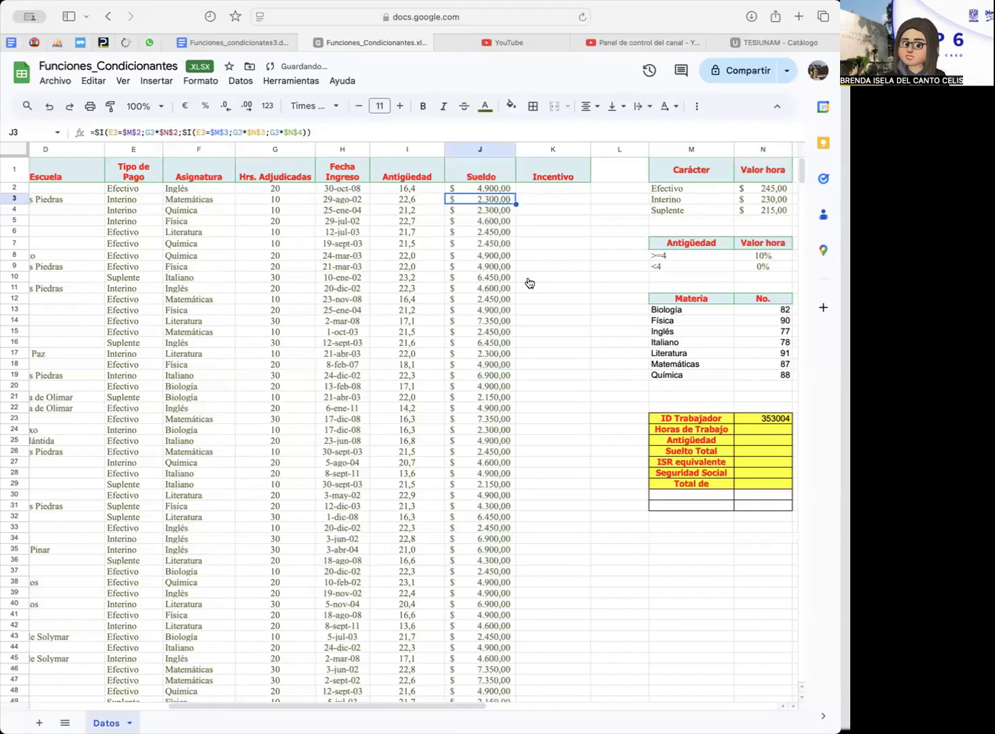
Step: Replace the payment type in E2 with Interino, copied from M3, to test the Sueldo formula
click(480, 190)
key(Left)
key(Left)
key(Left)
key(Left)
key(Left)
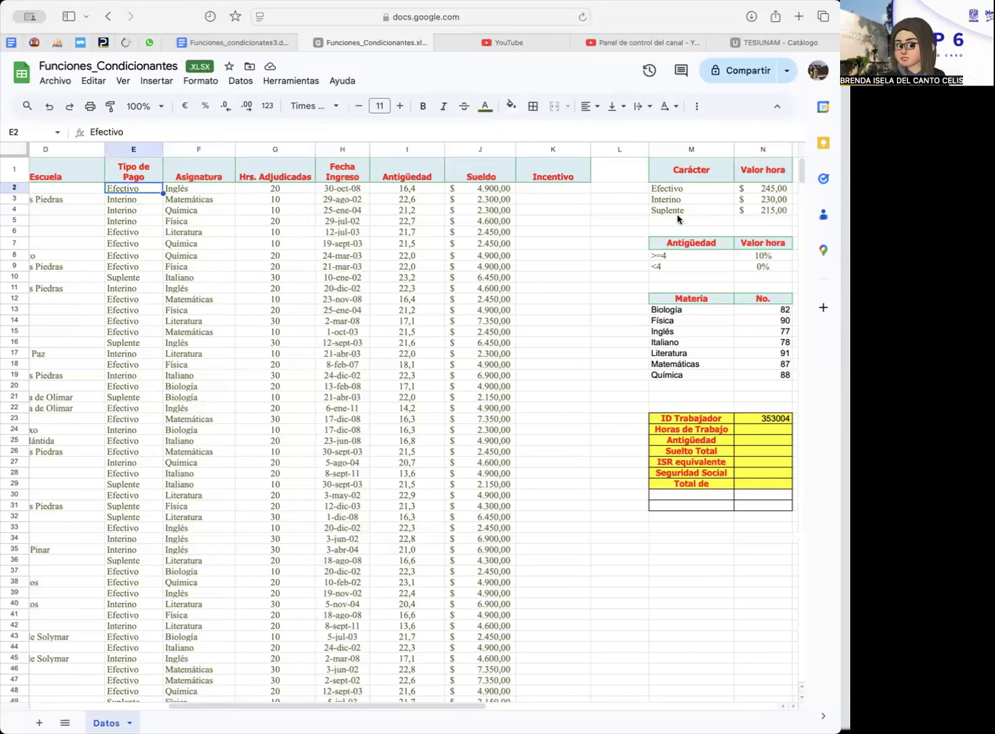
click(703, 200)
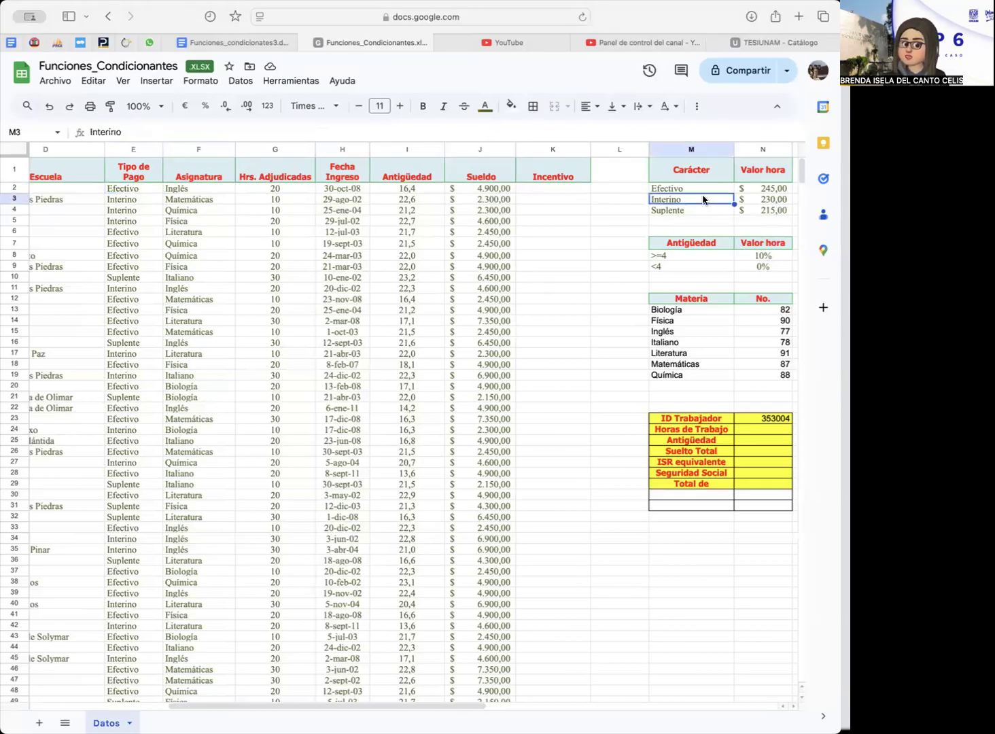
key(ctrl+c)
click(140, 194)
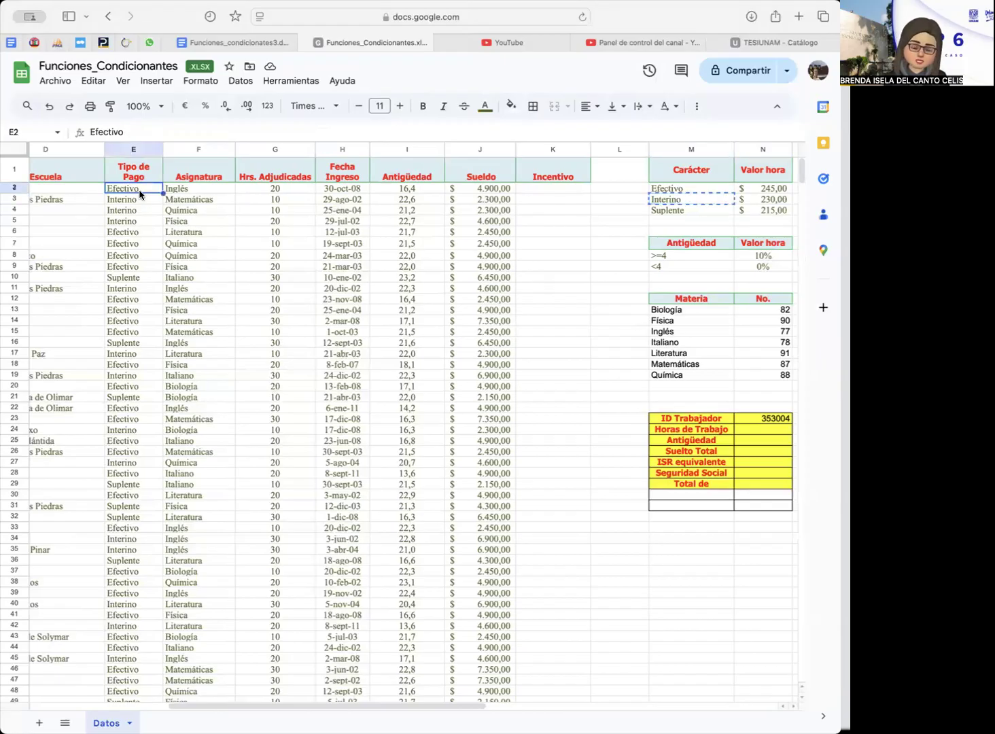
key(ctrl+v)
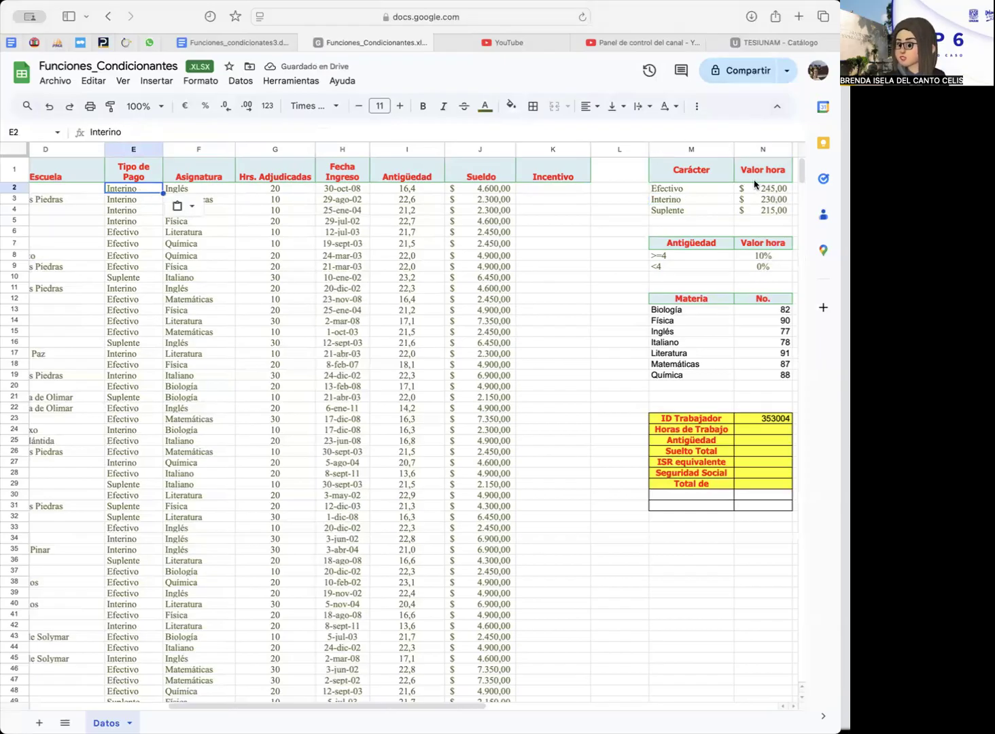
Step: Replace the payment type in E2 with Suplente, copied from M4
click(680, 212)
key(super+c)
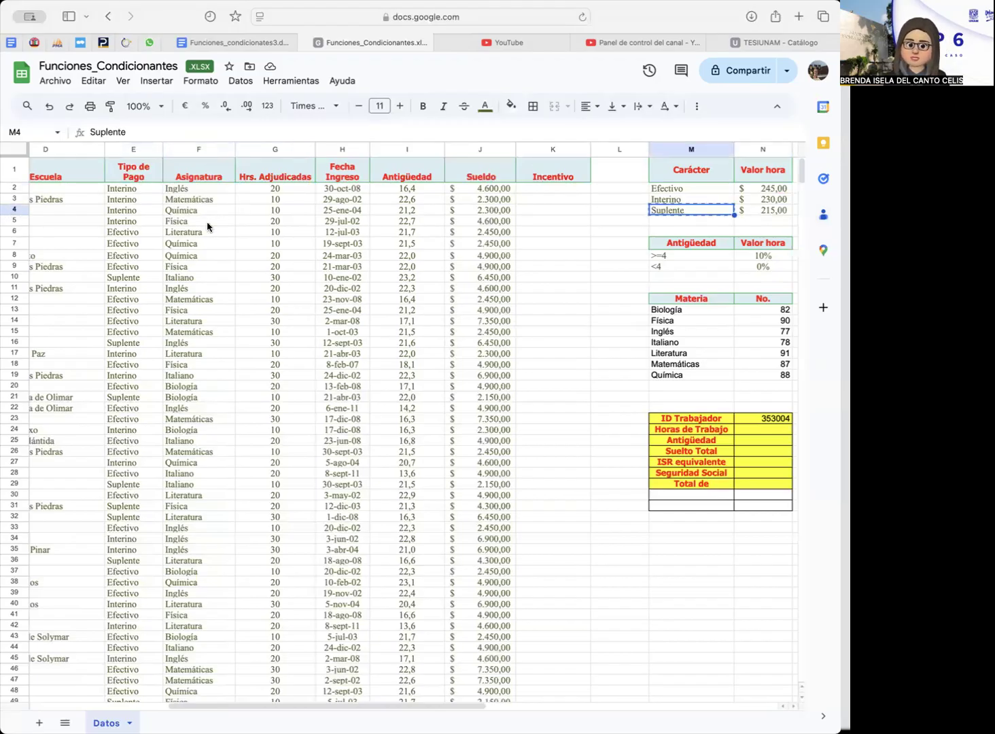
click(131, 194)
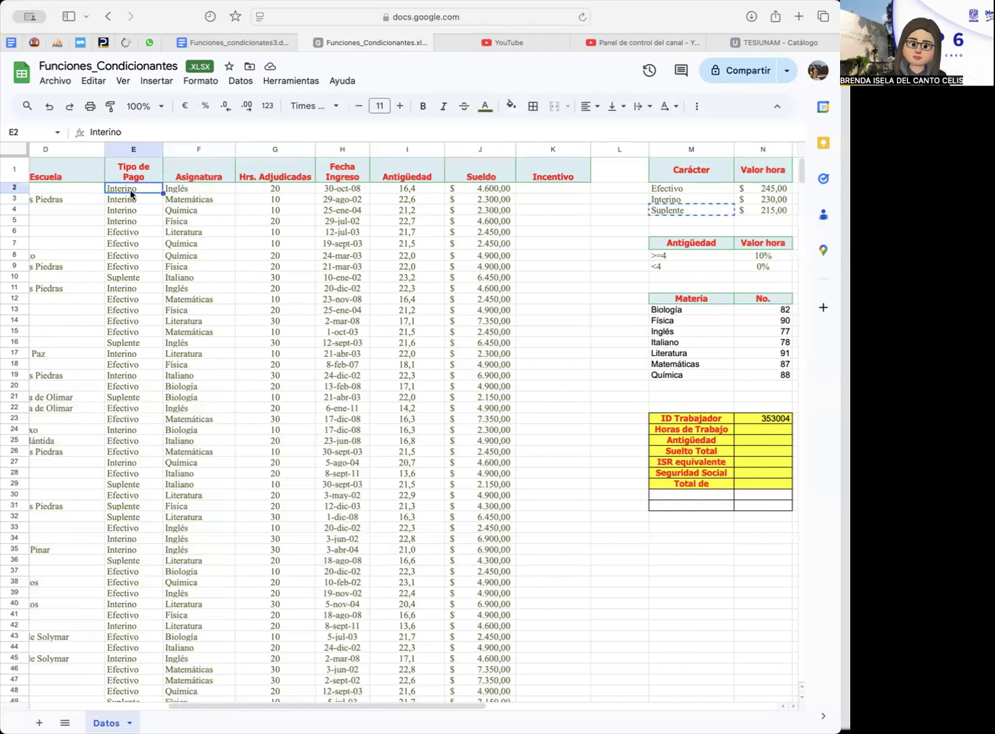
key(super+v)
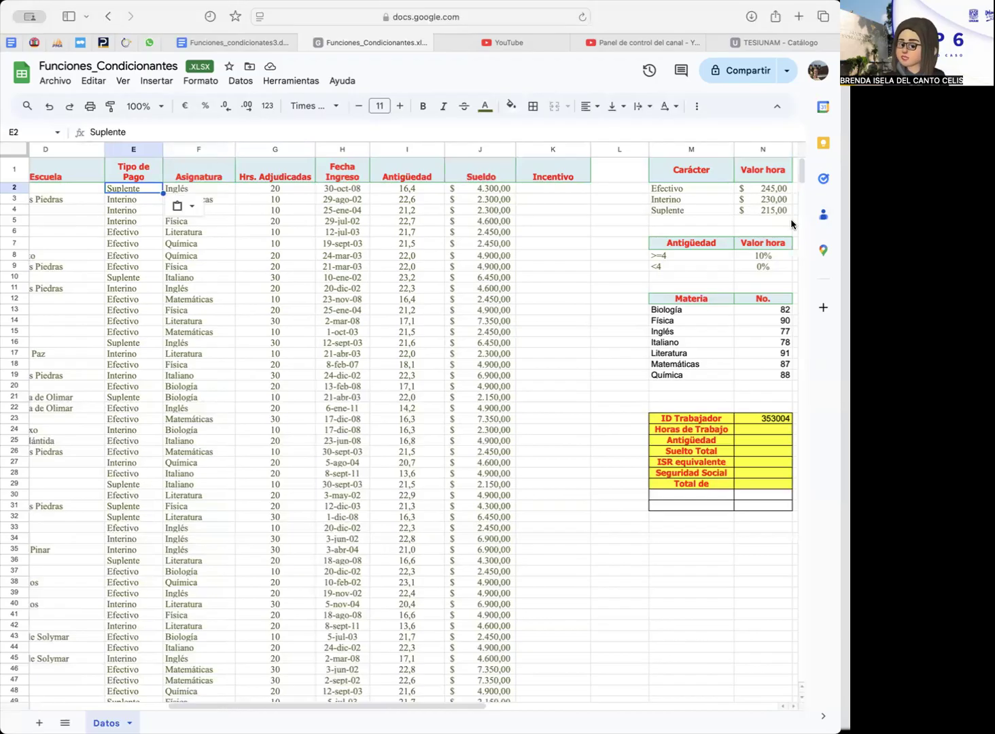
Step: Make the $N$4 reference in J2's nested Si relative as N4
scroll(748, 200, right, 2)
click(725, 189)
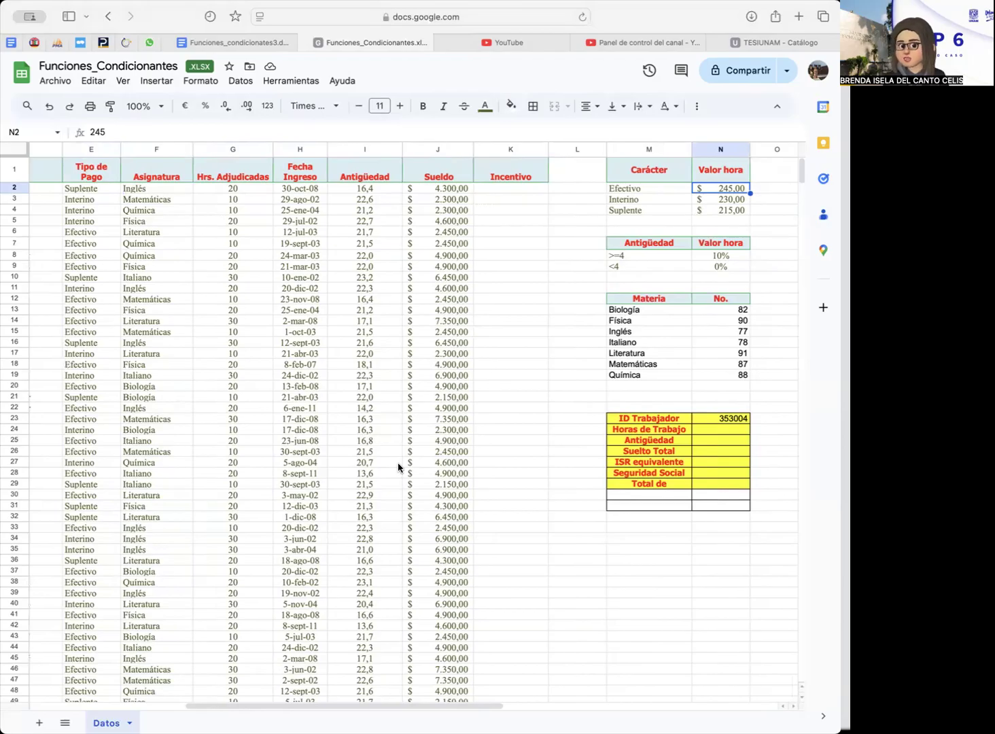
click(448, 190)
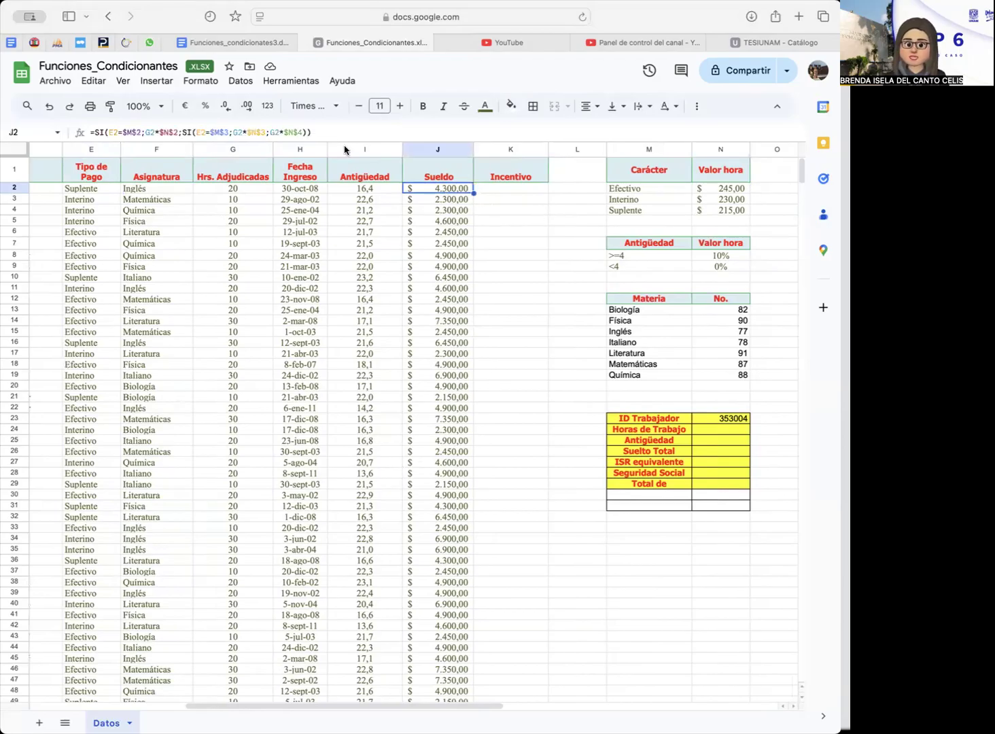
click(294, 132)
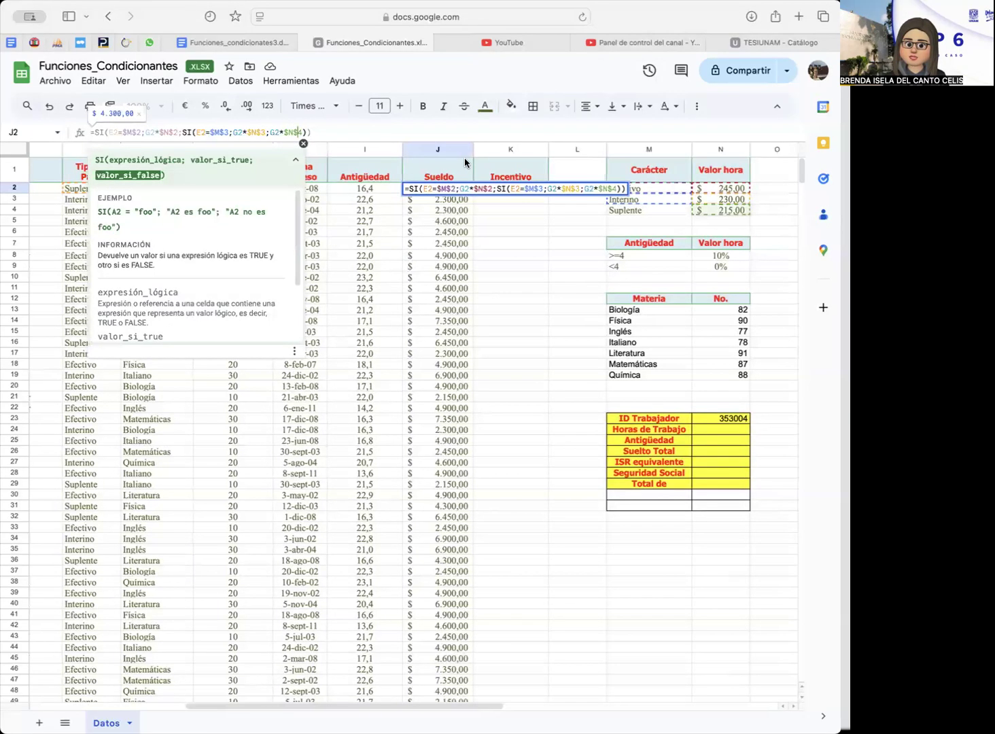
key(BackSpace)
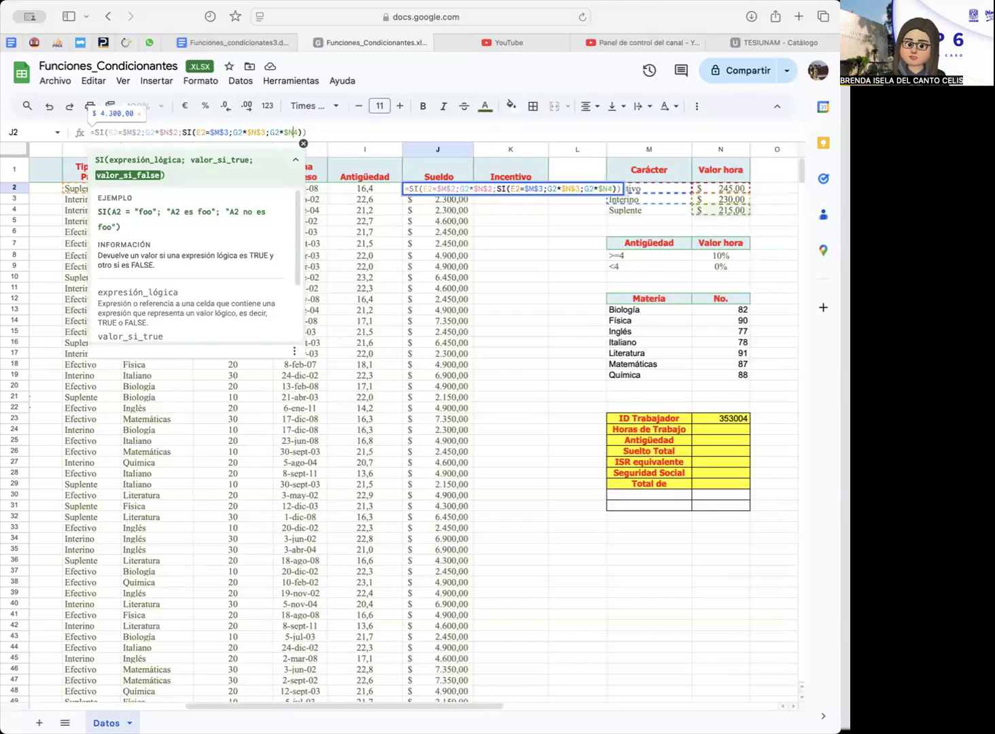
key(Left)
key(BackSpace)
Step: Make the $N$3 reference in J2's nested Si relative as N3
key(Left)
key(Left)
key(Left)
key(Left)
key(Left)
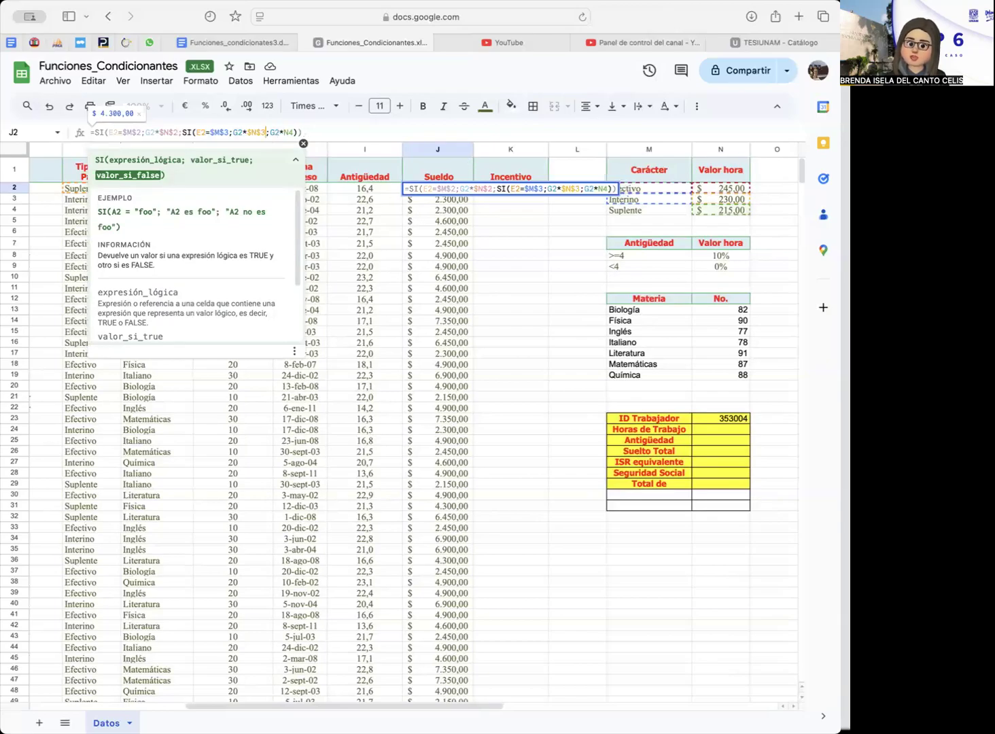
key(BackSpace)
key(Left)
key(BackSpace)
Step: Make the $N$2 reference in J2's outer Si relative as N2 and enter the edited formula
key(Left)
key(Left)
key(Left)
key(Left)
key(Left)
key(Left)
key(Left)
key(Left)
key(Left)
key(Left)
key(Left)
key(Left)
key(Left)
key(Left)
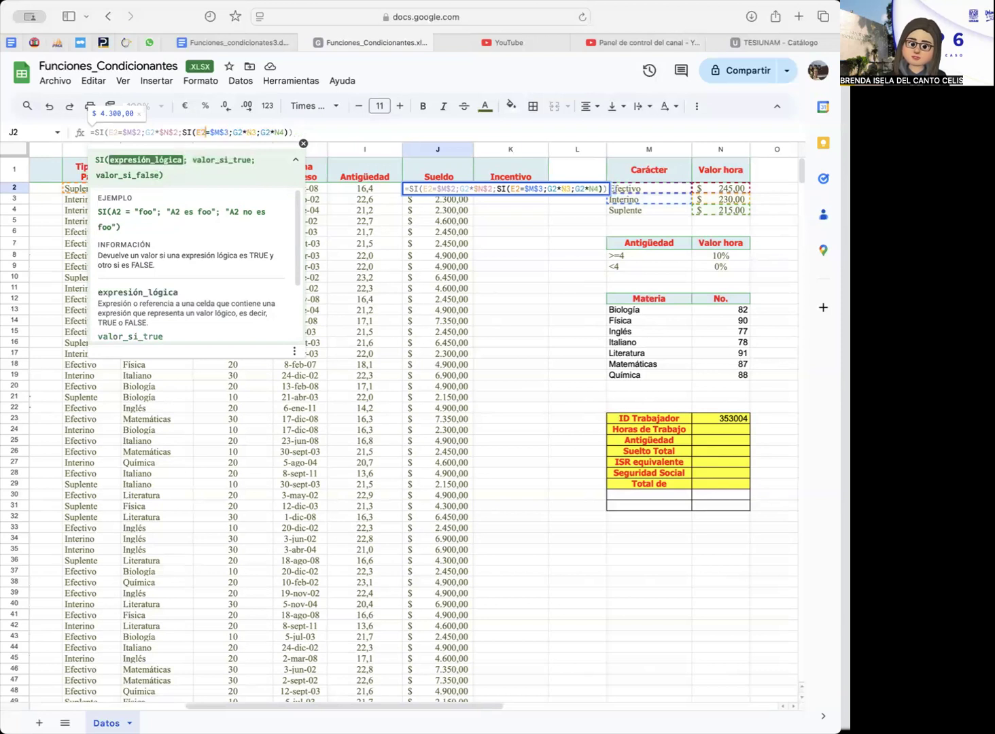
key(Left)
key(Left)
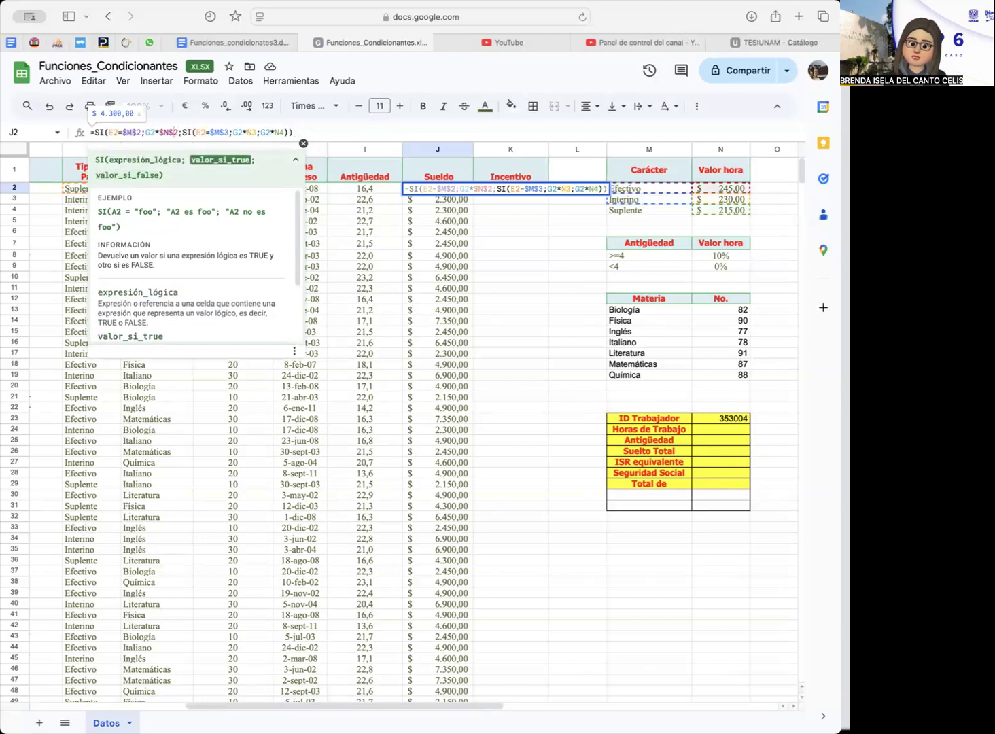
key(BackSpace)
key(Left)
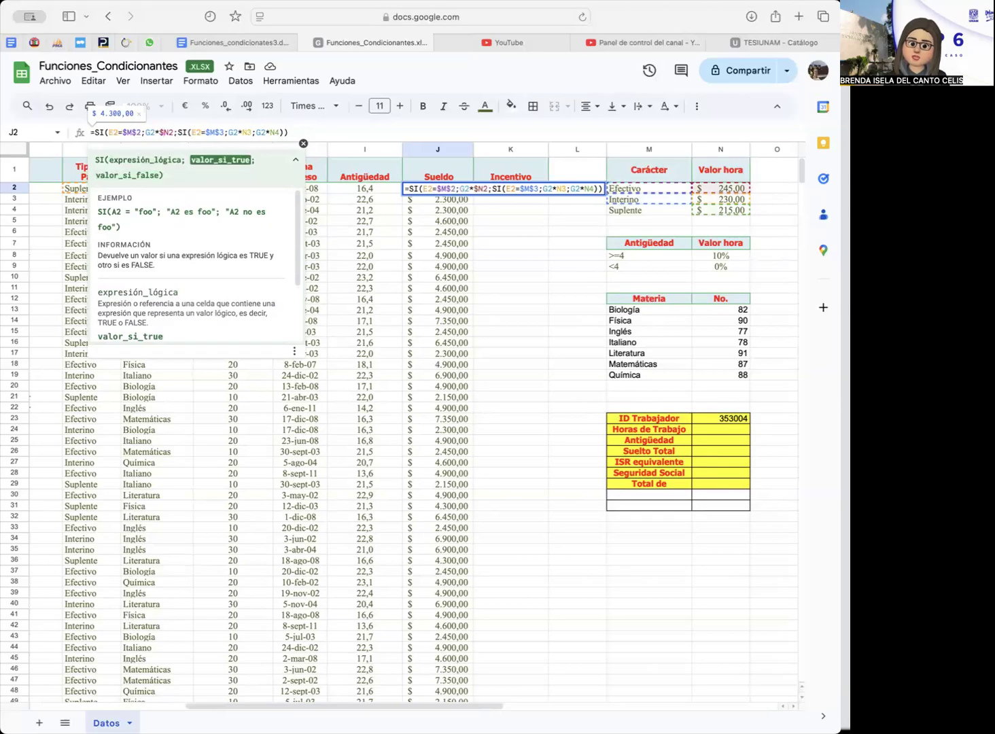
key(BackSpace)
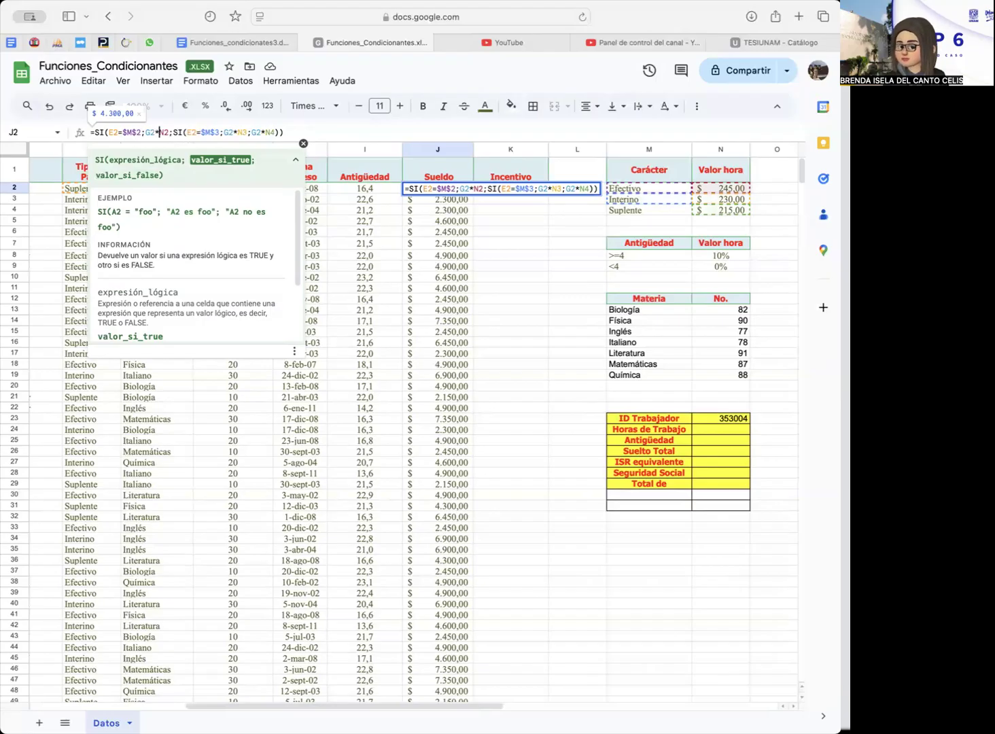
key(Return)
Step: Fill J2's edited formula down the Sueldo column through row 614 and return to the first rows
key(Up)
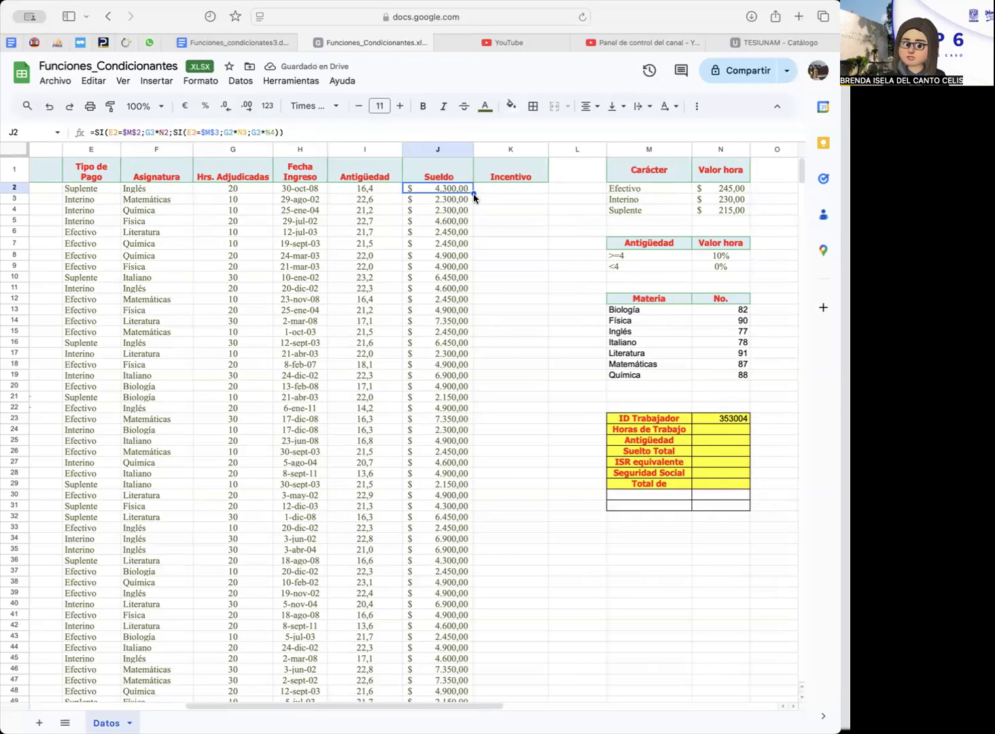
drag(473, 193, 441, 699)
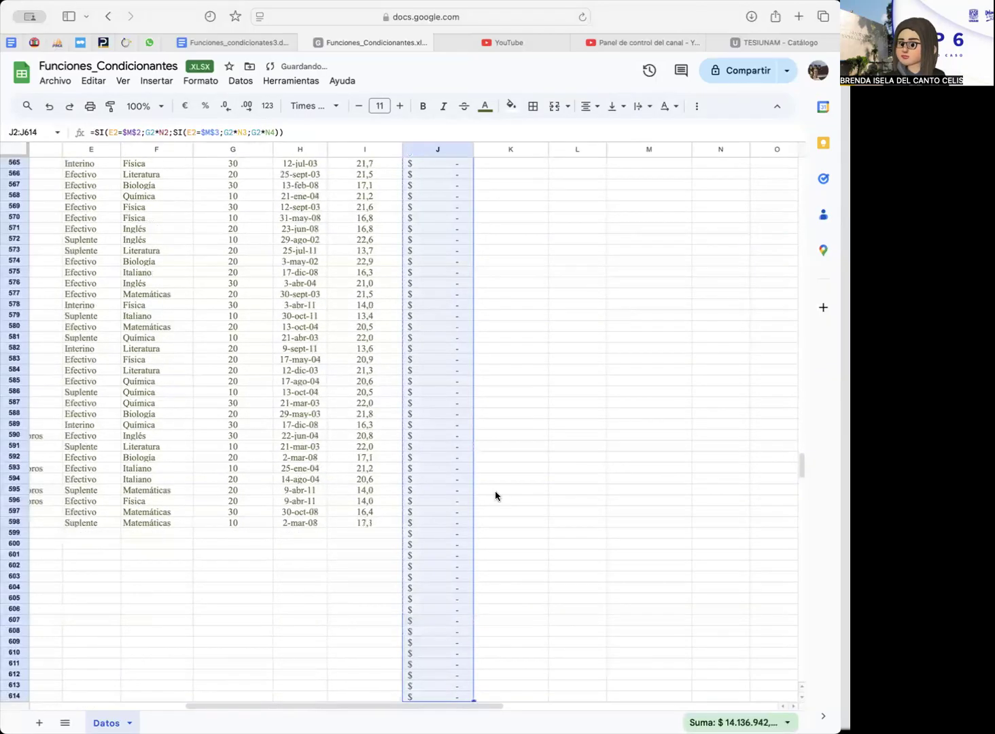
scroll(496, 494, up, 20)
scroll(476, 515, up, 15)
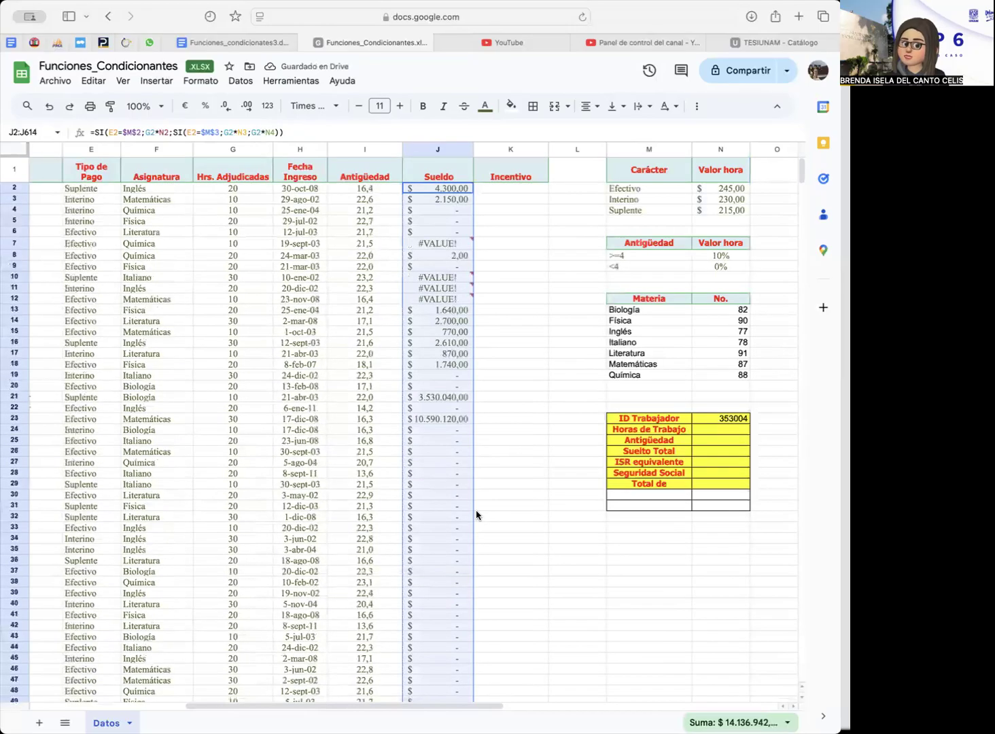
Step: Compare the formulas in J2 and J3 and inspect the column N cells reached by the relative rate references, from N3 to N8
click(461, 190)
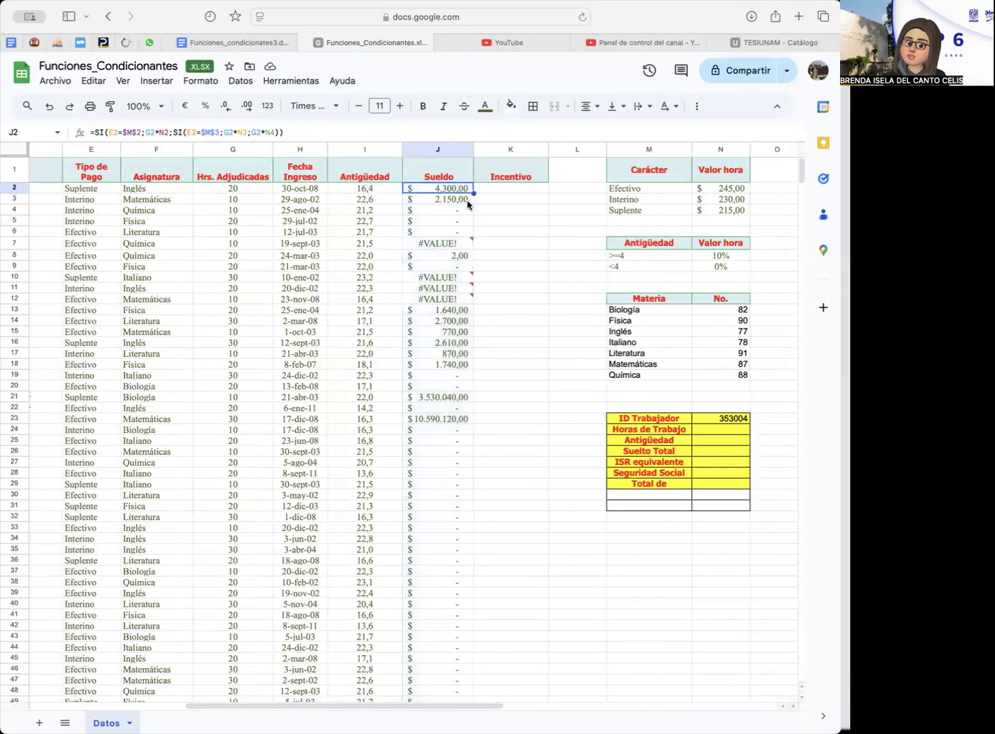
click(467, 201)
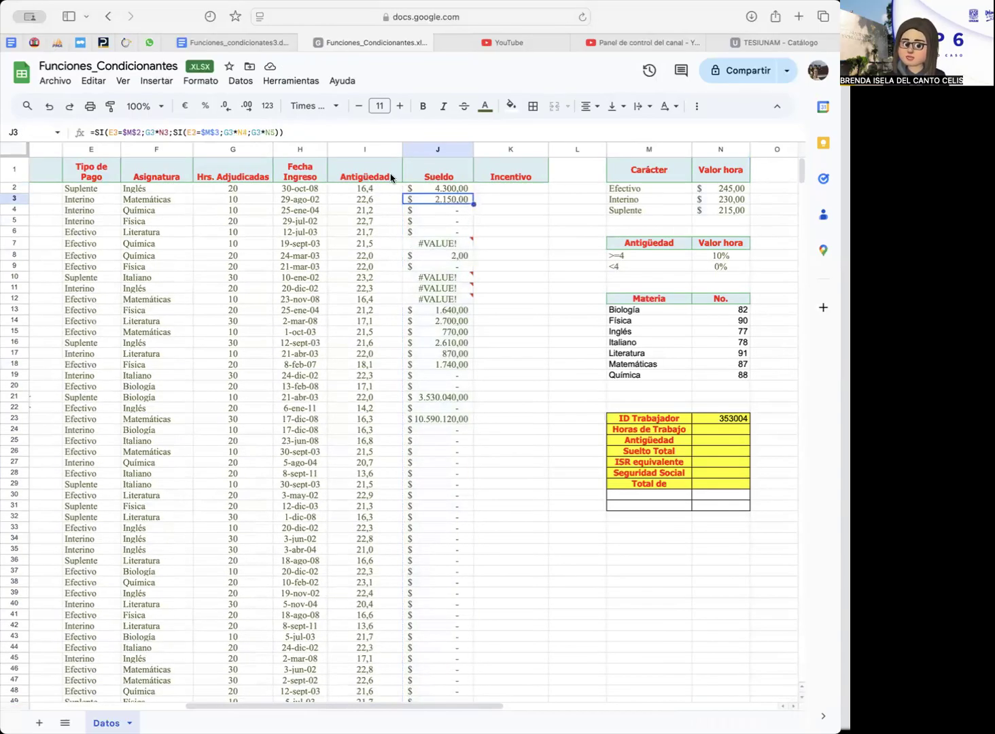
click(456, 193)
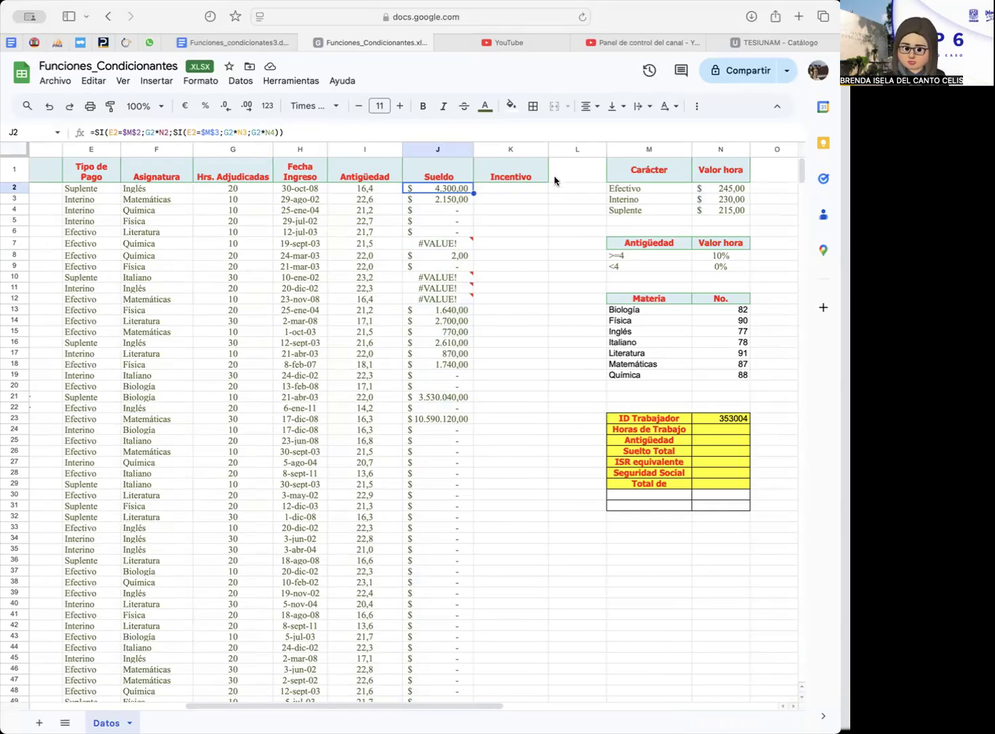
click(460, 201)
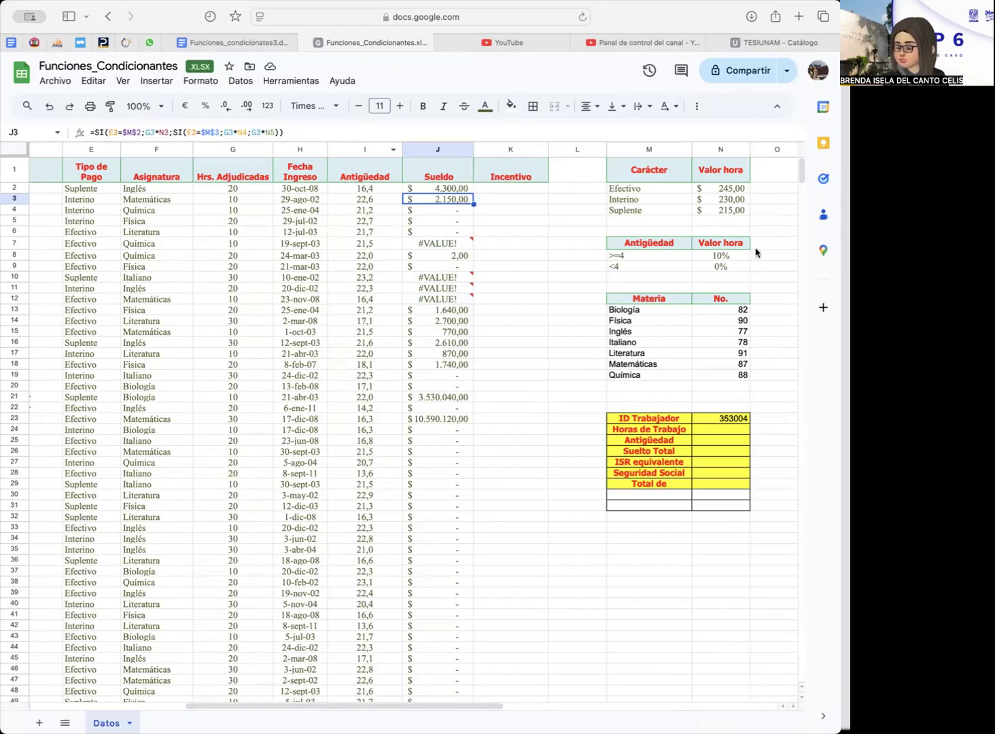
click(739, 204)
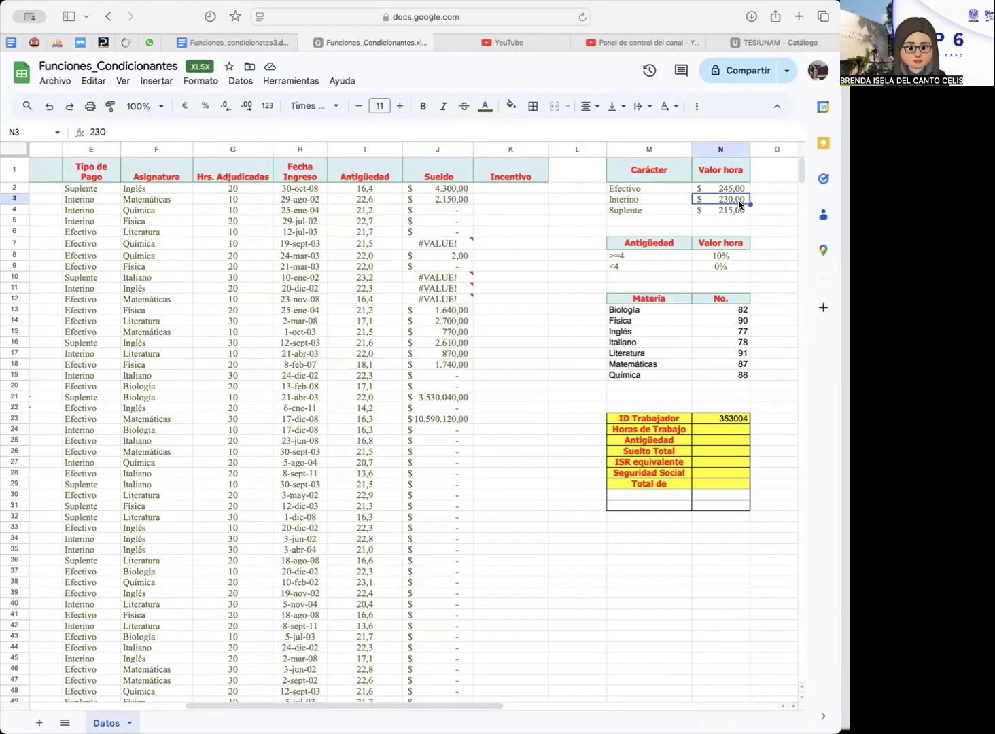
click(737, 211)
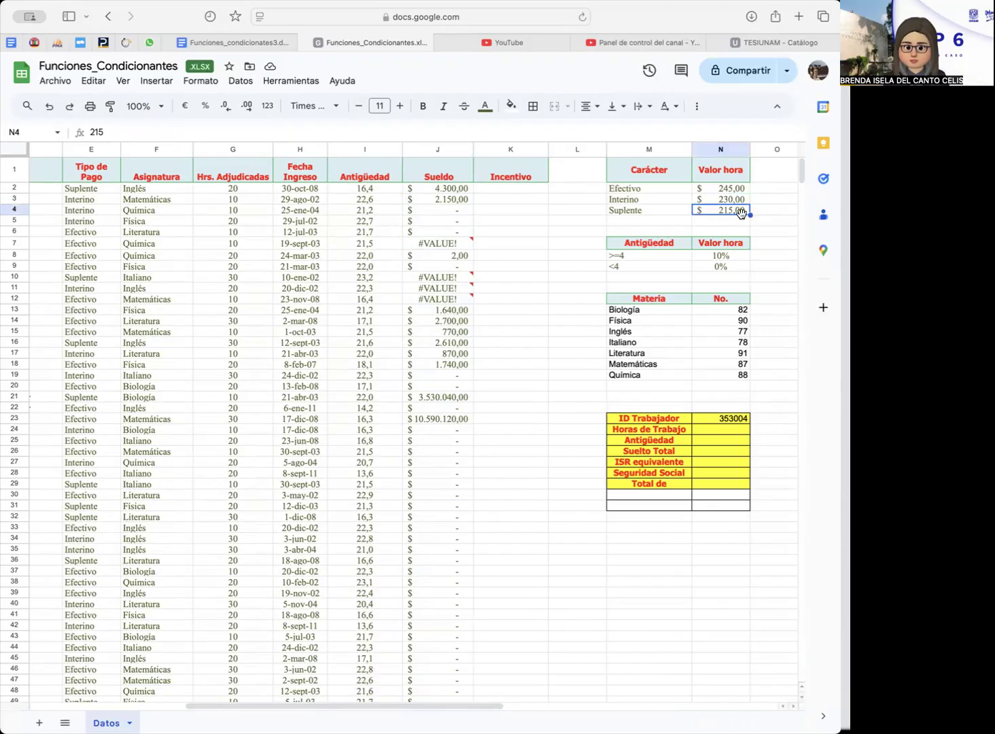
click(740, 223)
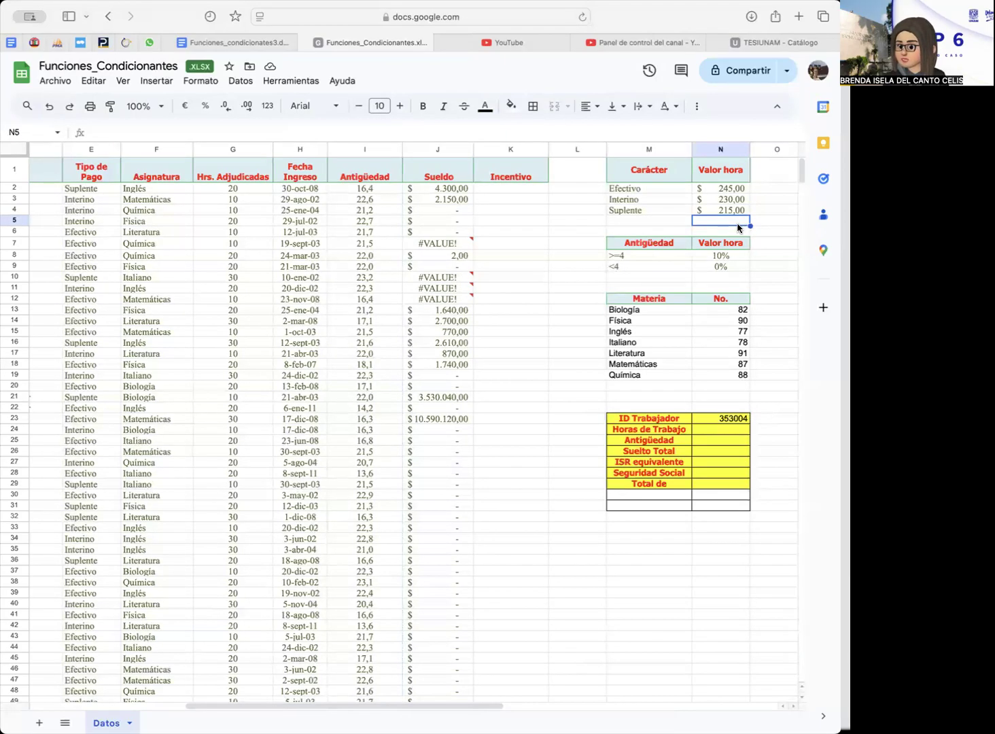
click(737, 235)
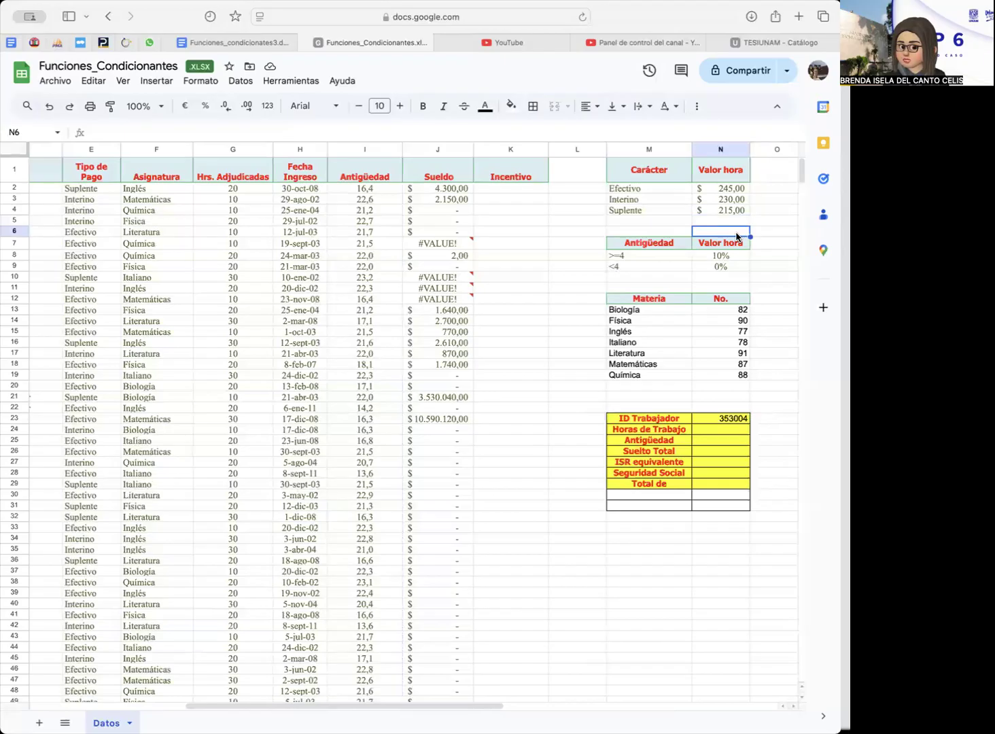
click(731, 256)
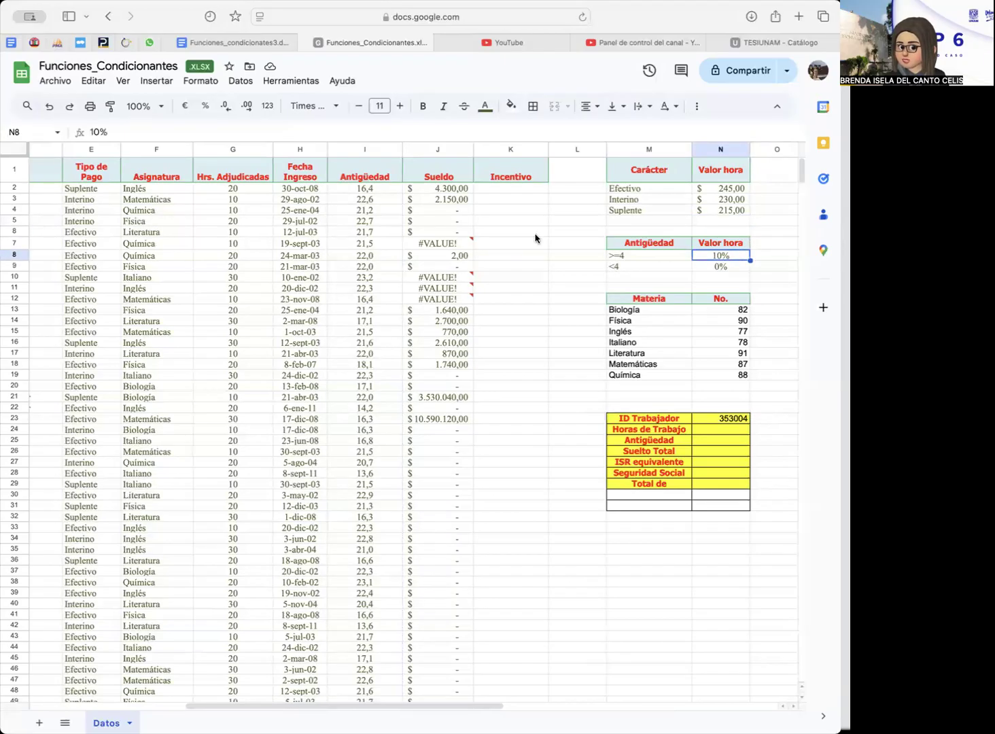
Step: Inspect the errors in J7 and J10 and the formulas in J25 and J37 against the column N cells they reference
click(448, 244)
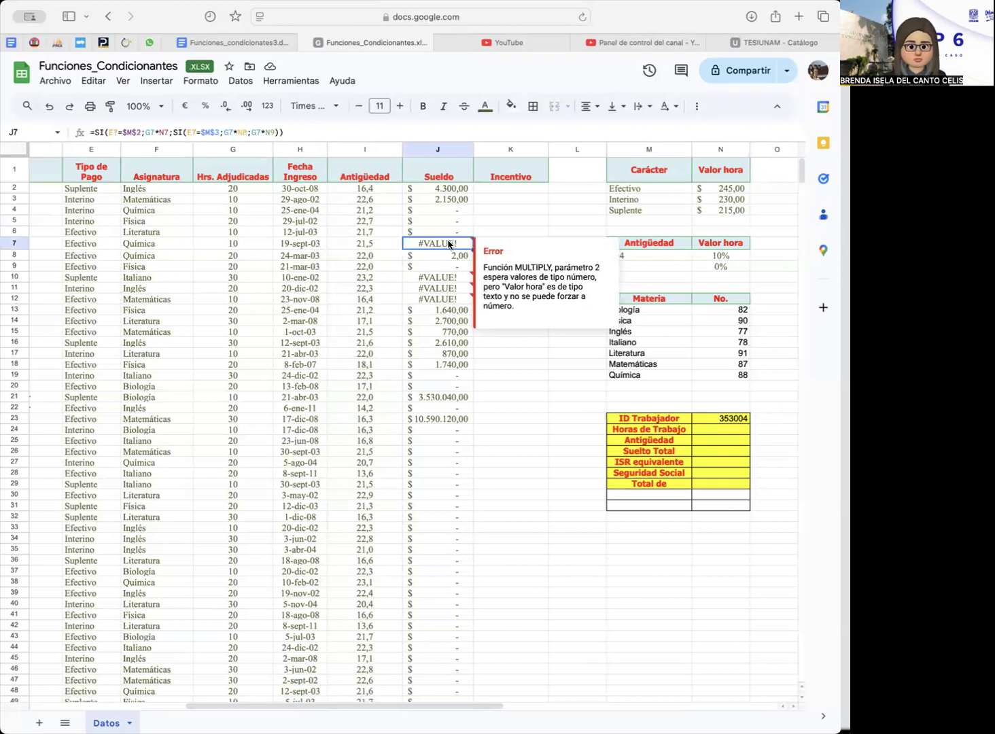
mouse_move(437, 281)
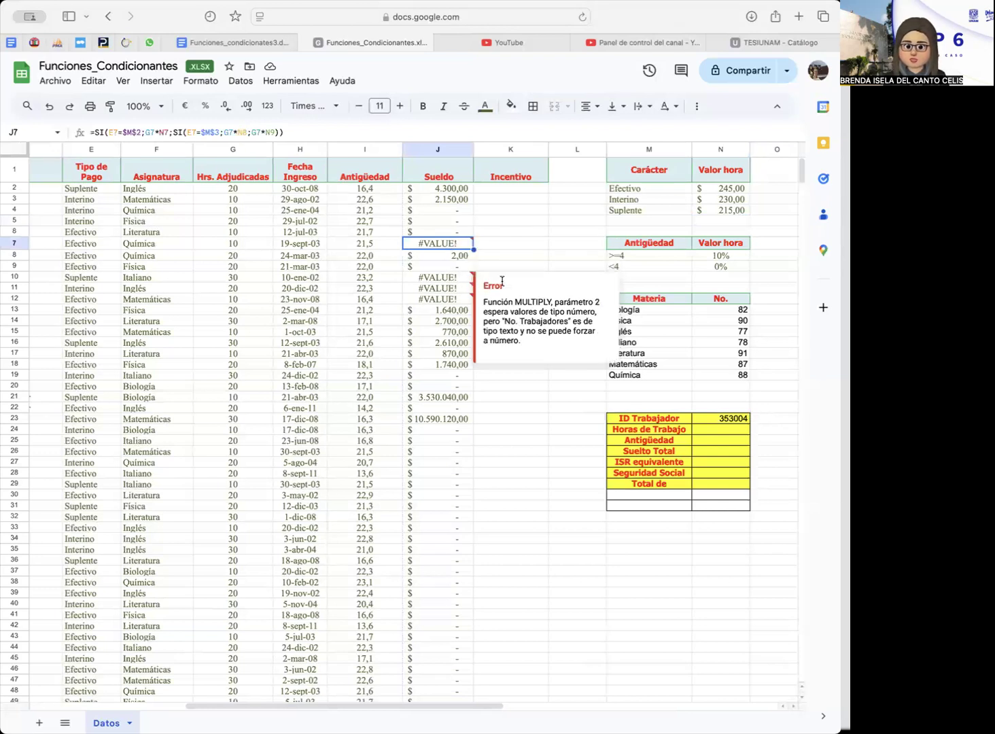
click(700, 280)
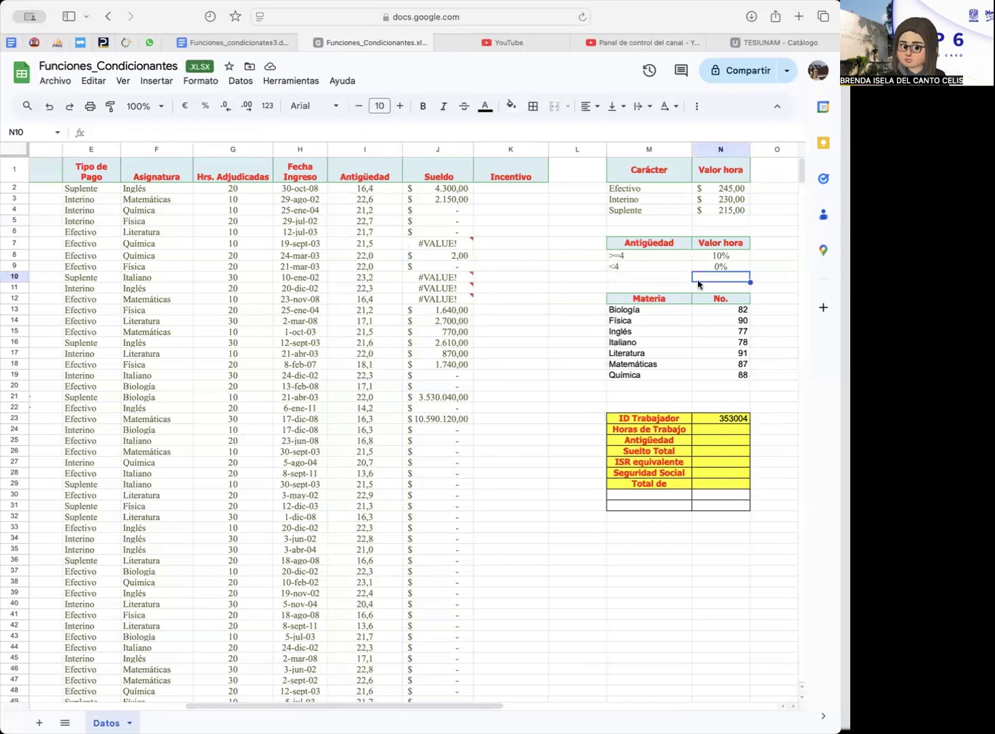
click(462, 249)
click(445, 440)
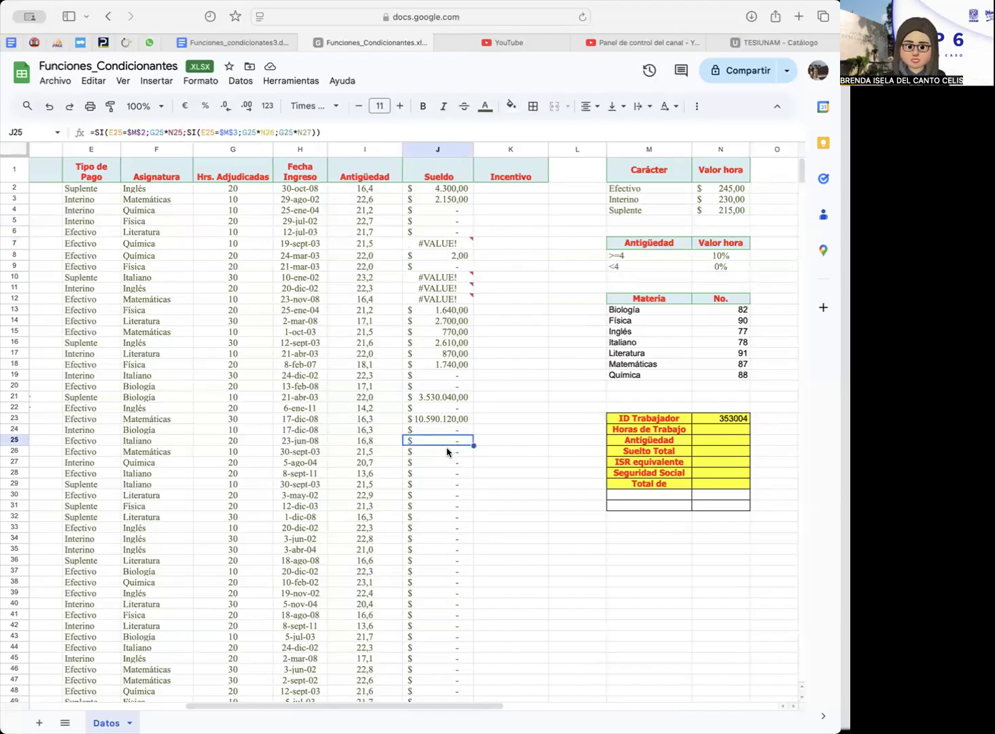
scroll(447, 452, down, 10)
scroll(446, 452, up, 20)
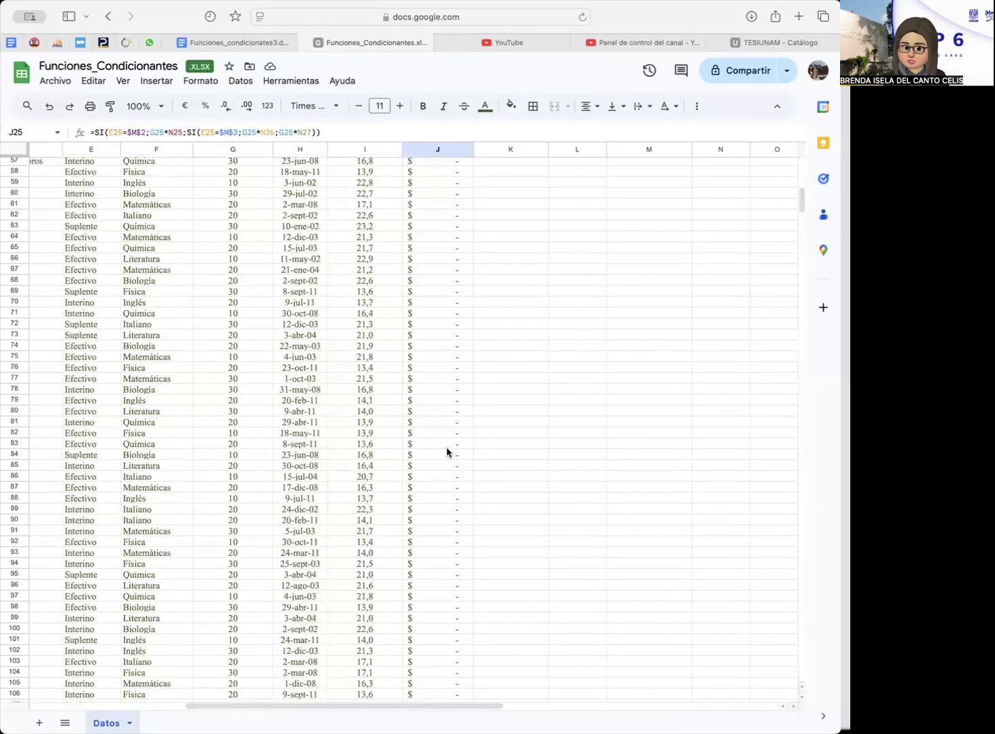
click(455, 570)
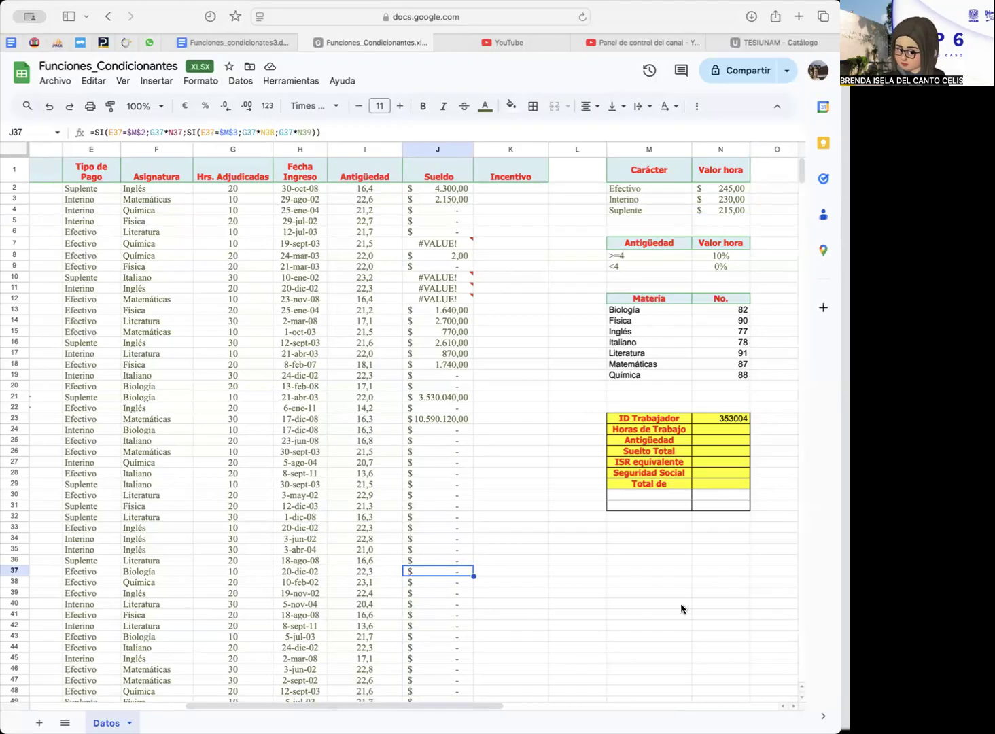
click(724, 606)
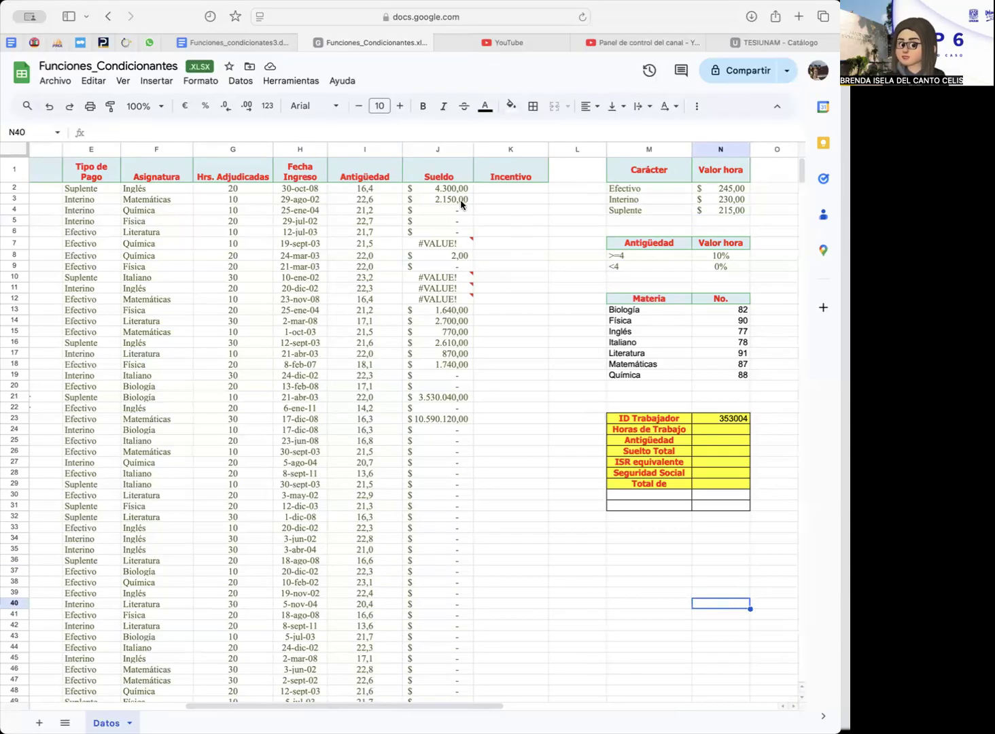
Step: Make the N4 reference in J2's nested Si absolute as $N$4
click(450, 189)
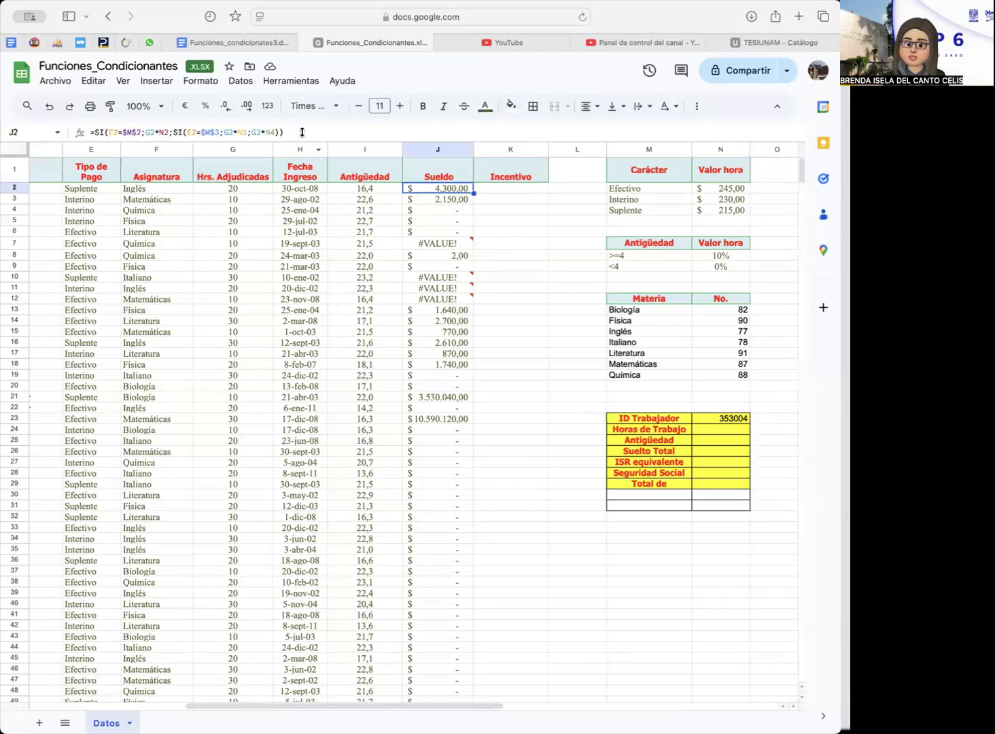
click(268, 132)
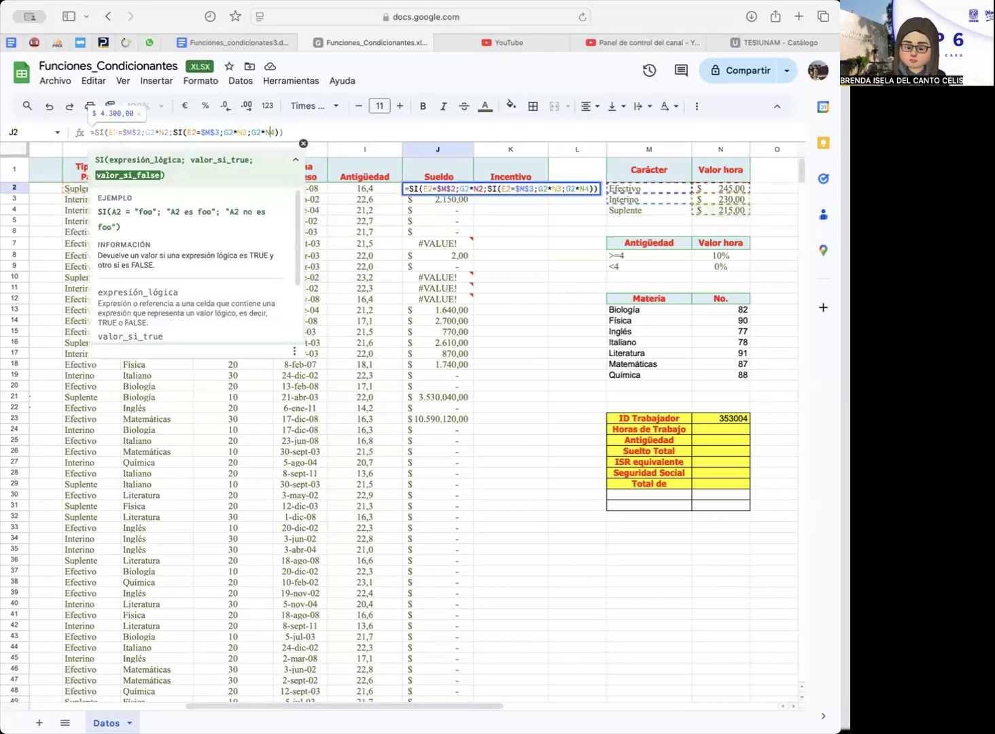
text($)
key(Left)
key(Left)
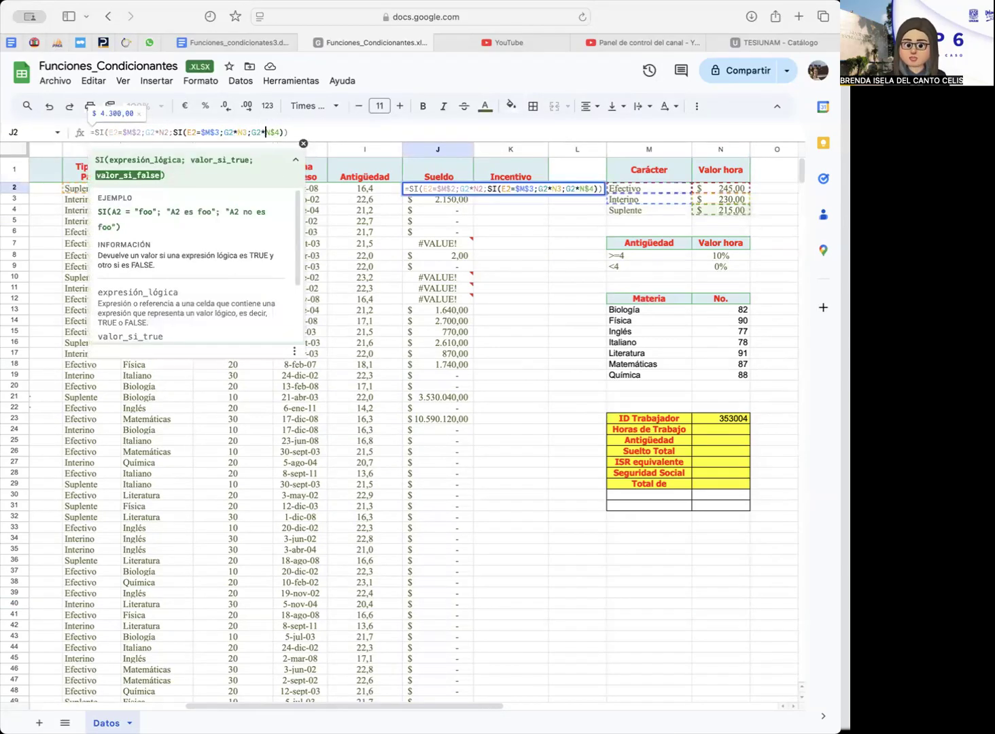
text($)
Step: Make the N3 reference in J2's nested Si absolute as $N$3
click(243, 132)
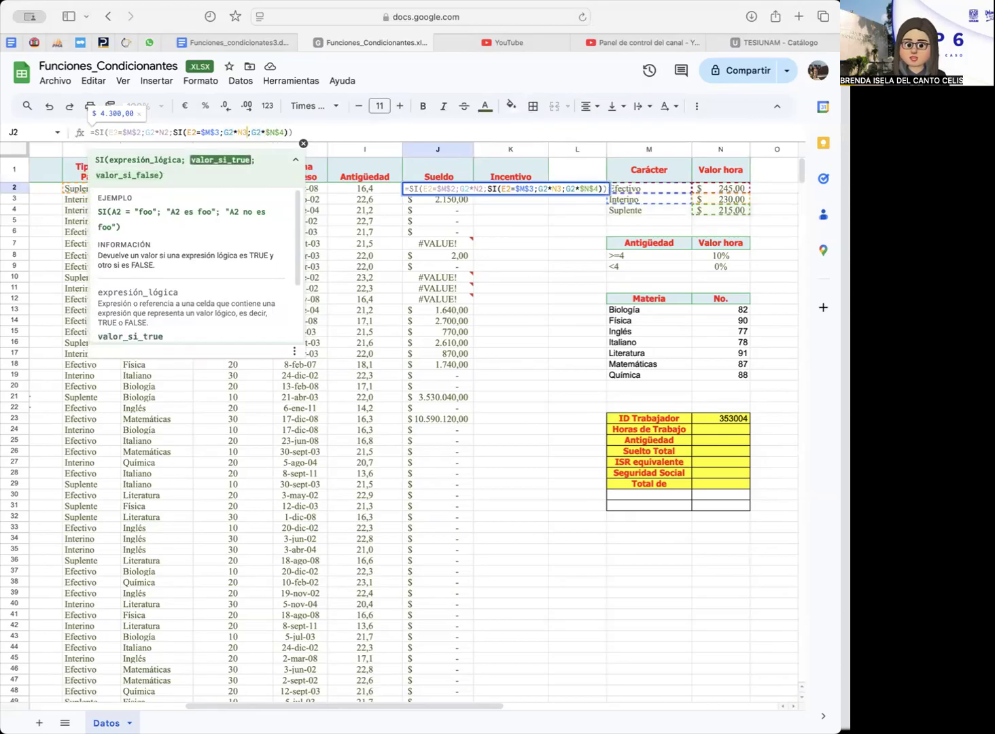
text($)
key(Left)
key(Left)
text($)
Step: Make the N2 reference in J2's outer Si absolute as $N$2 and enter the corrected formula
key(Left)
key(Left)
key(Left)
key(Left)
key(Left)
key(Left)
key(Left)
key(Left)
key(Left)
key(Left)
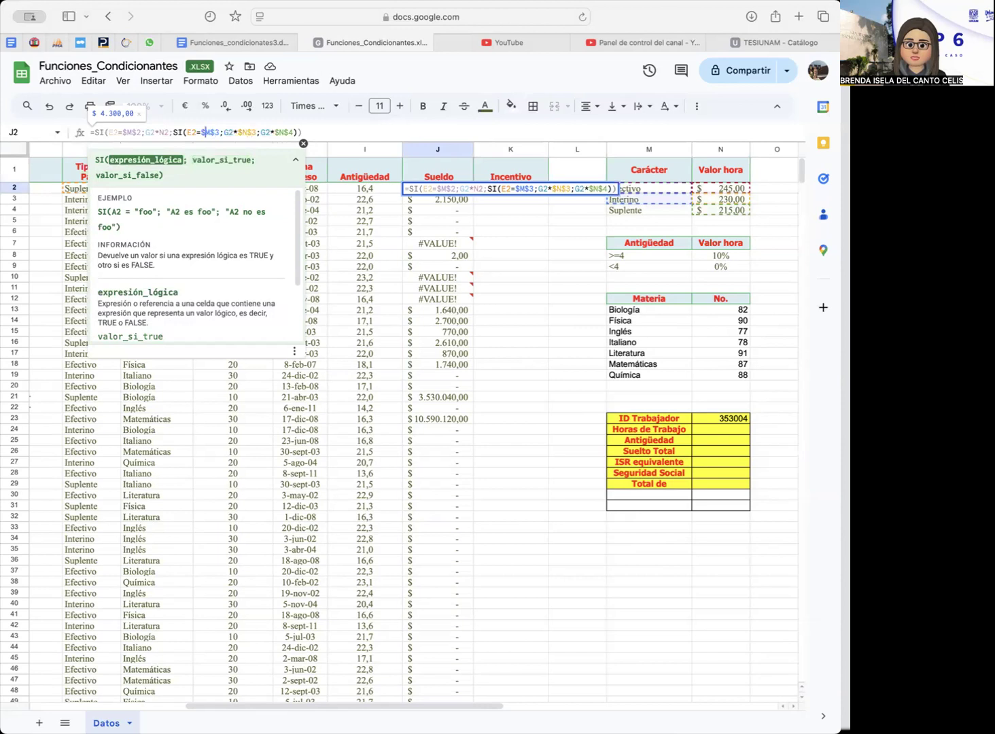
key(Left)
key(Left)
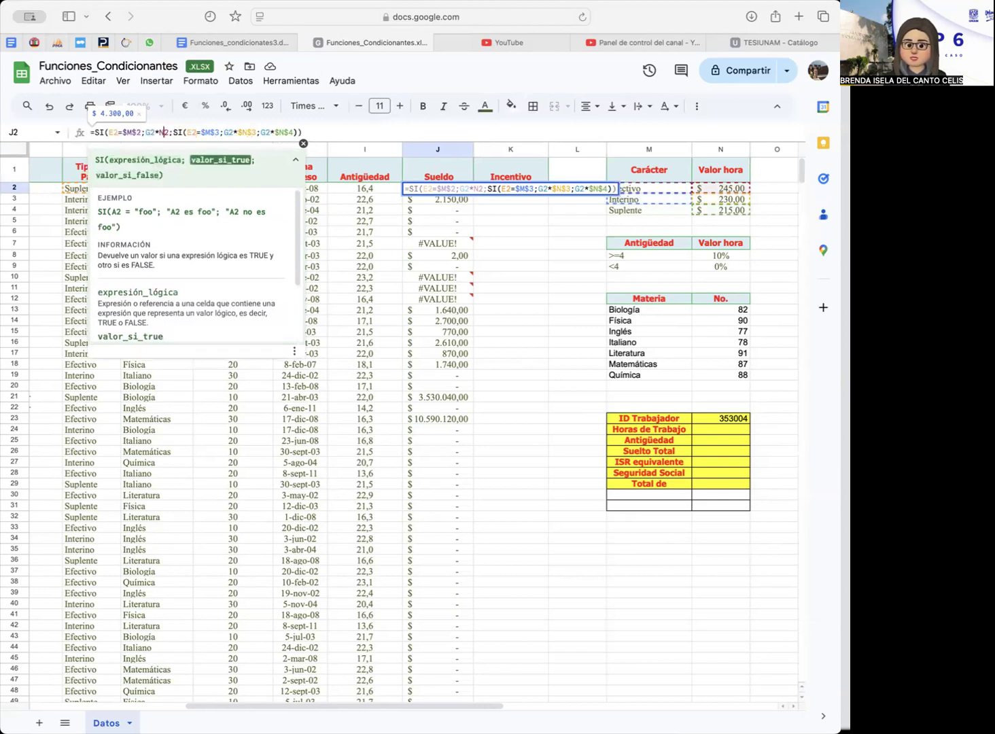
text($)
key(Left)
key(Left)
text($)
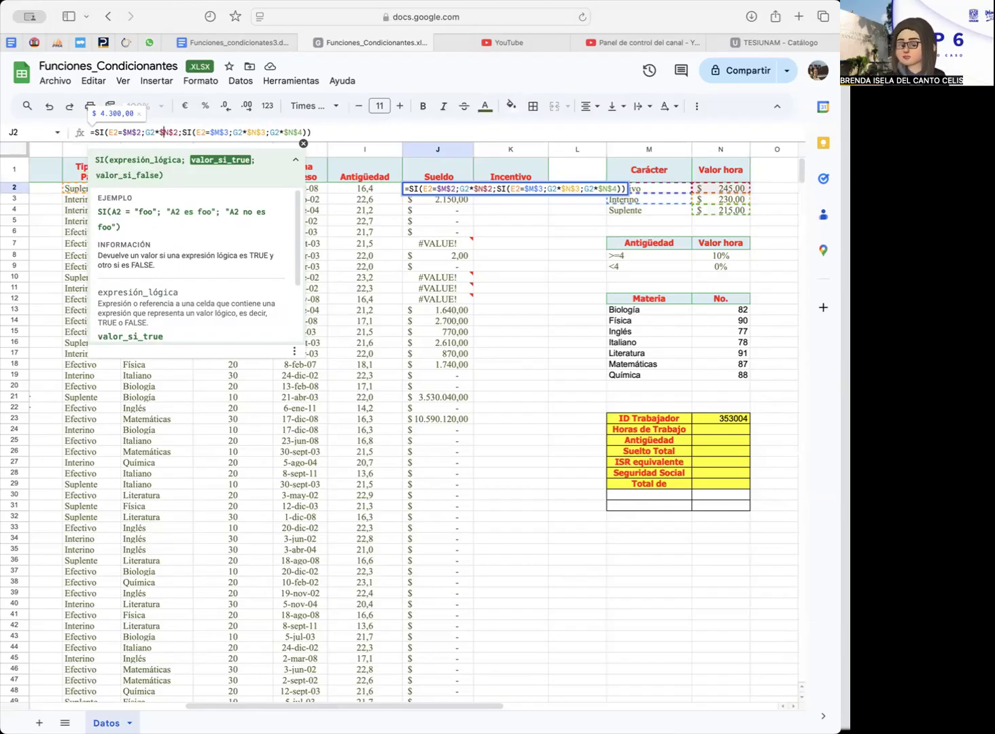
key(Return)
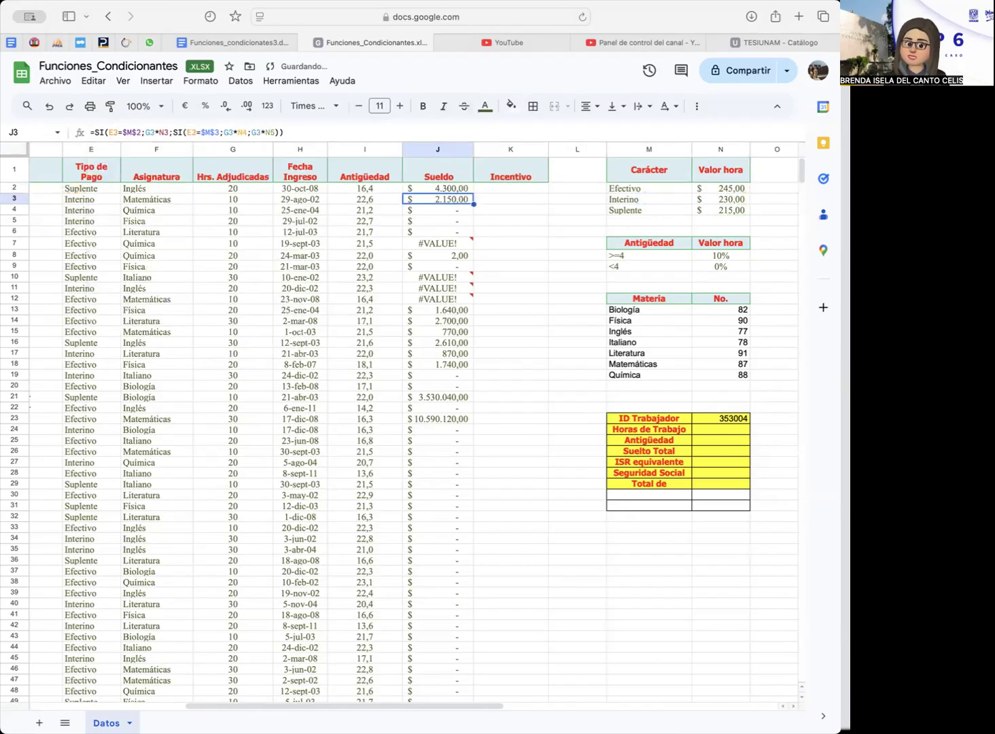
Step: Fill J2's corrected formula down the Sueldo column through row 633
click(432, 192)
drag(473, 194, 379, 325)
scroll(379, 324, down, 2)
scroll(378, 325, up, 10)
scroll(379, 325, right, 3)
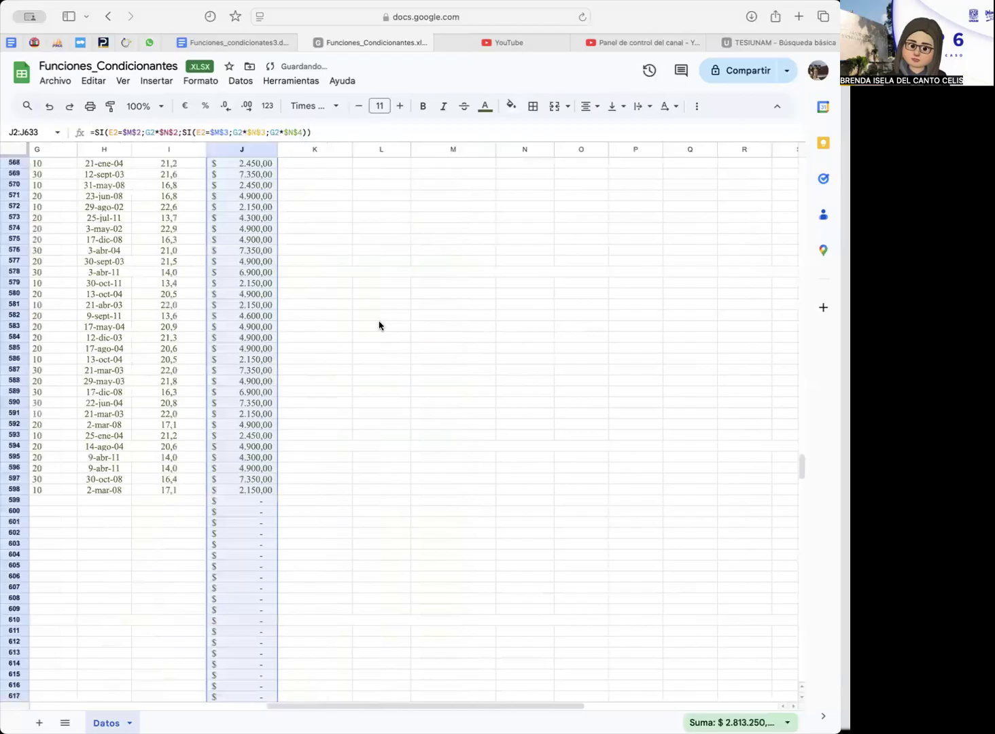
Step: Clear the surplus Sueldo formulas below the last worker, in J599:J633
click(224, 526)
scroll(225, 523, down, 15)
scroll(175, 677, up, 3)
shift+click(249, 221)
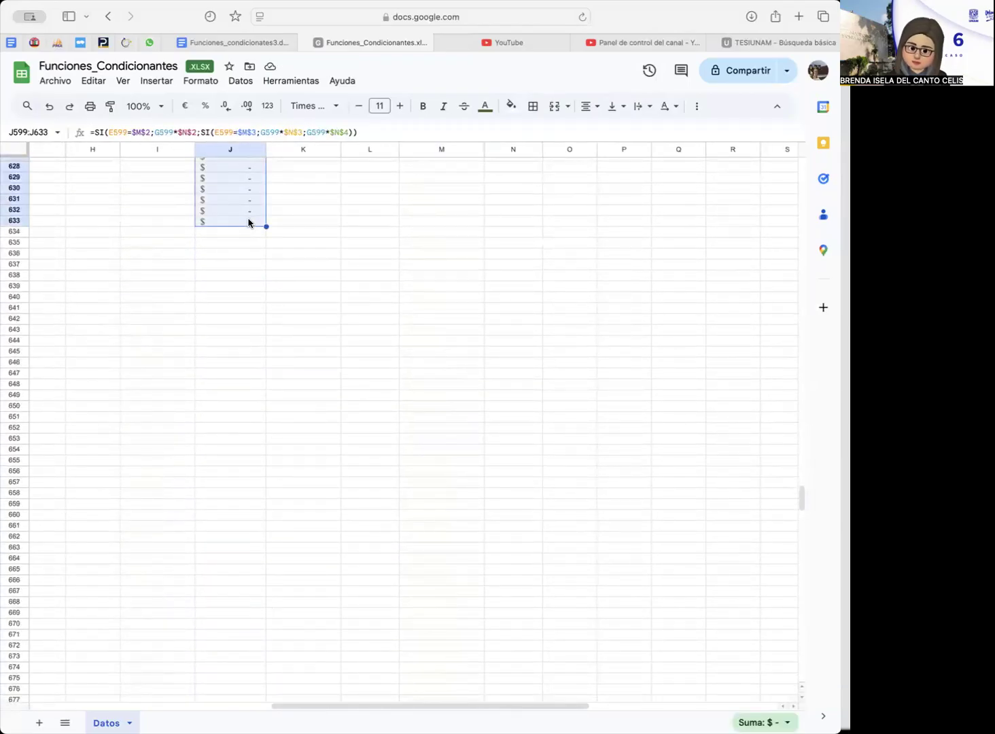
key(Delete)
Step: Set the Efectivo hourly rate in N2 to 300
scroll(248, 221, up, 20)
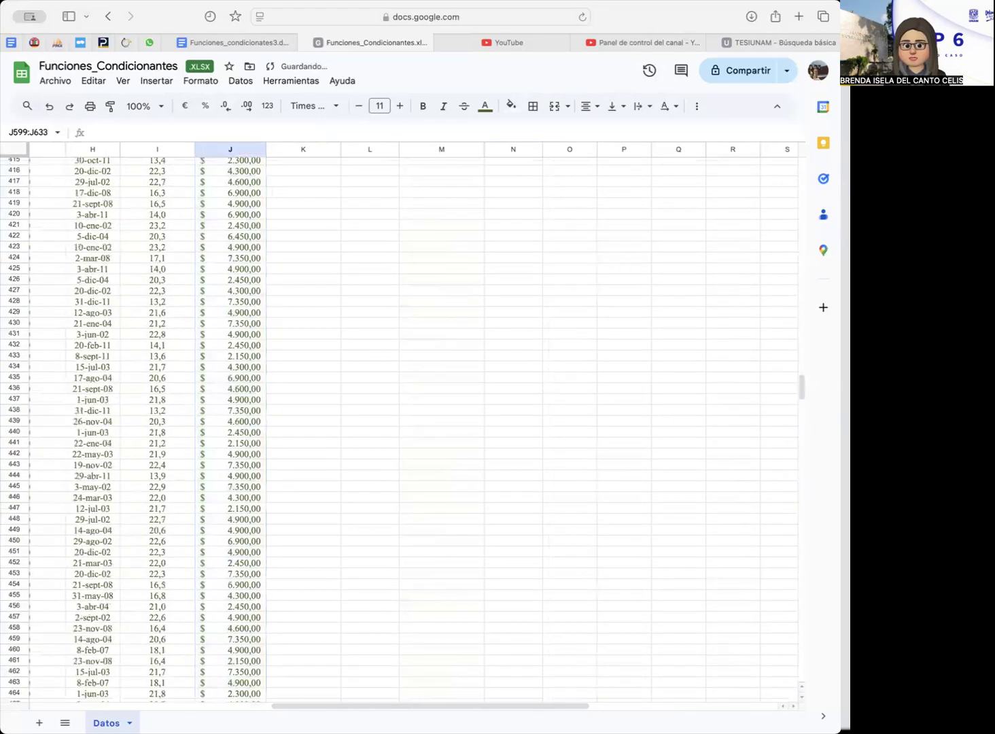
scroll(402, 430, up, 20)
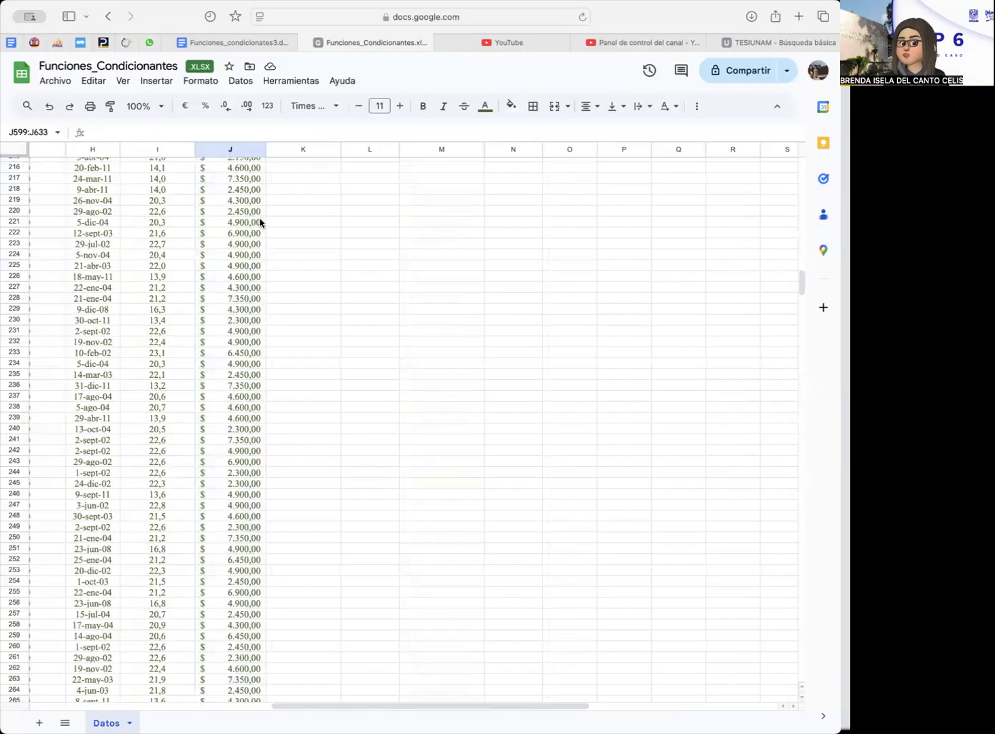
scroll(424, 256, up, 13)
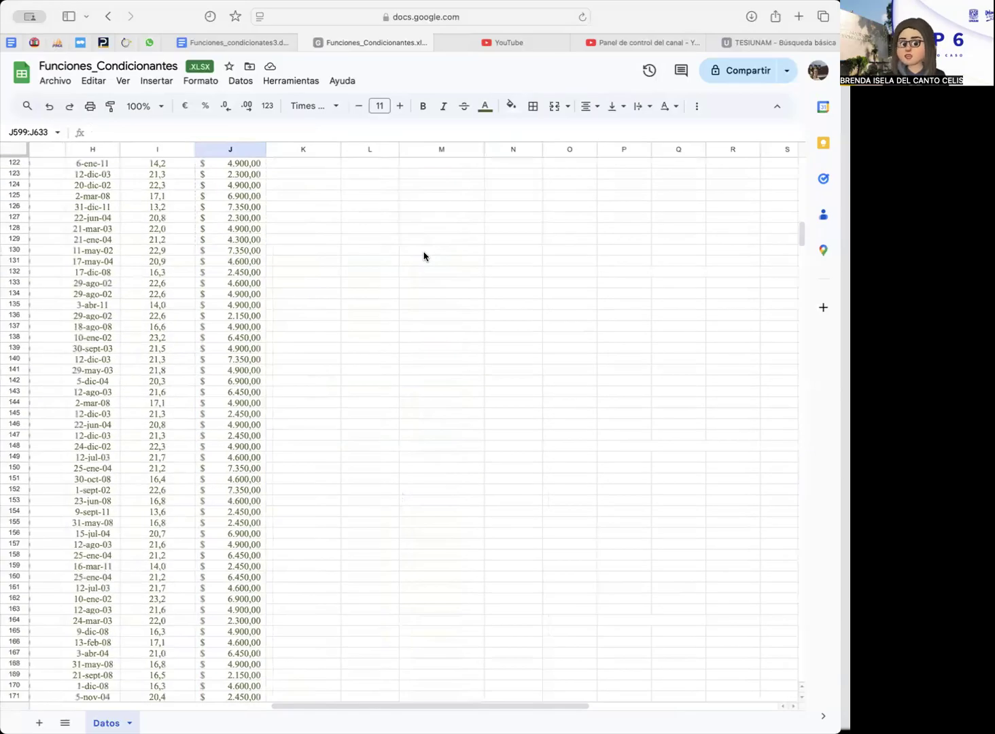
scroll(424, 256, up, 15)
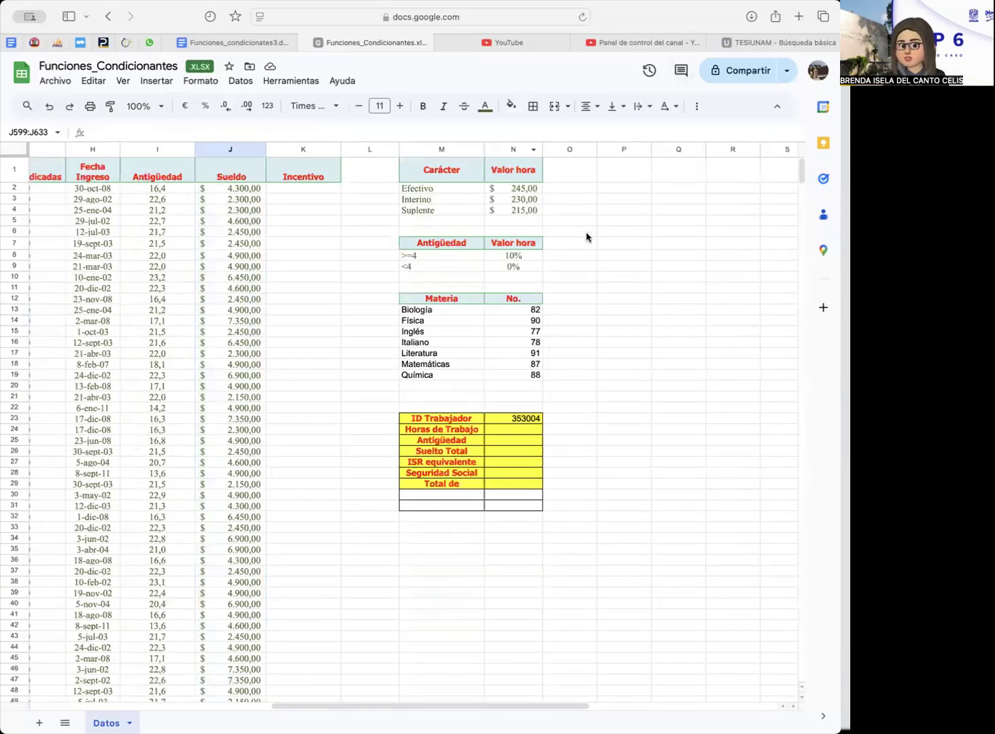
click(513, 192)
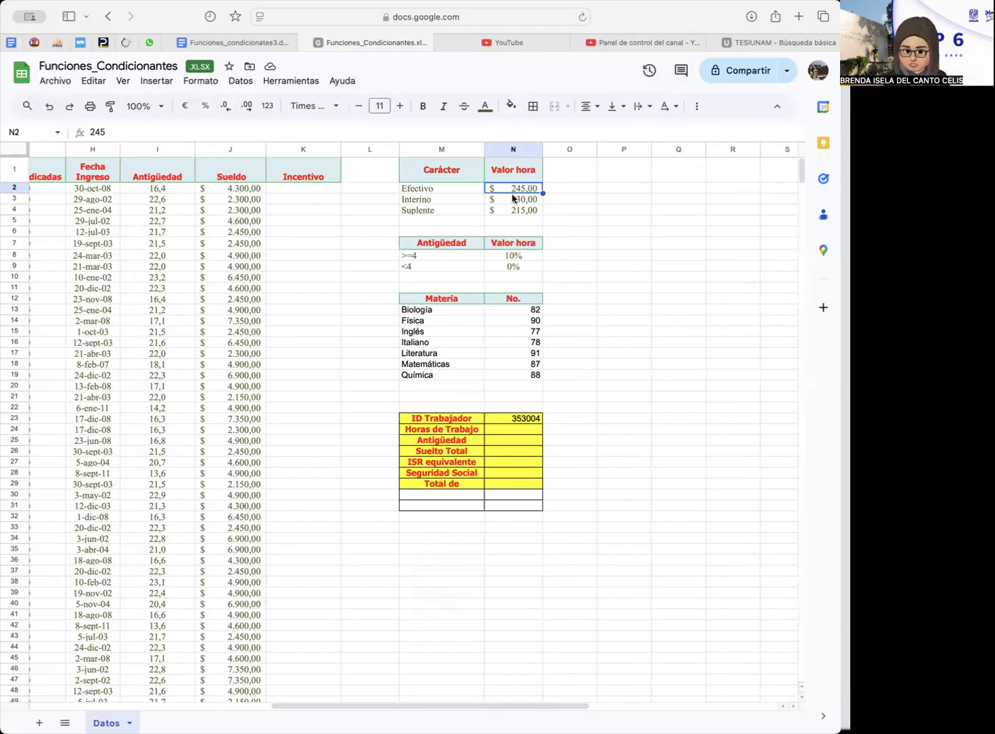
text(300)
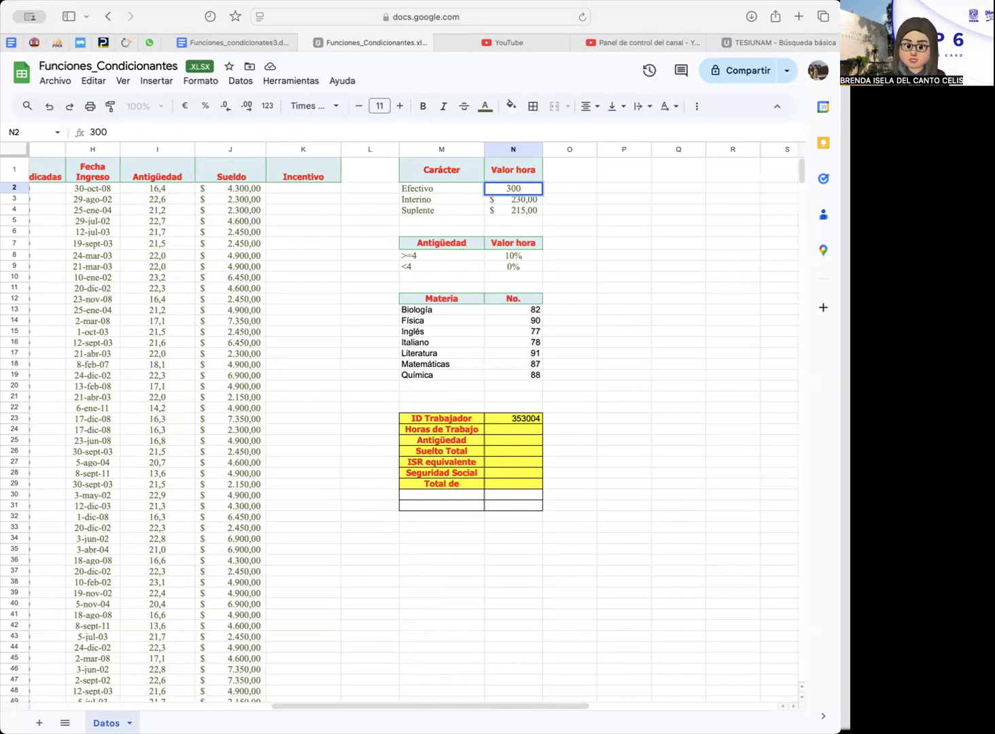
key(Return)
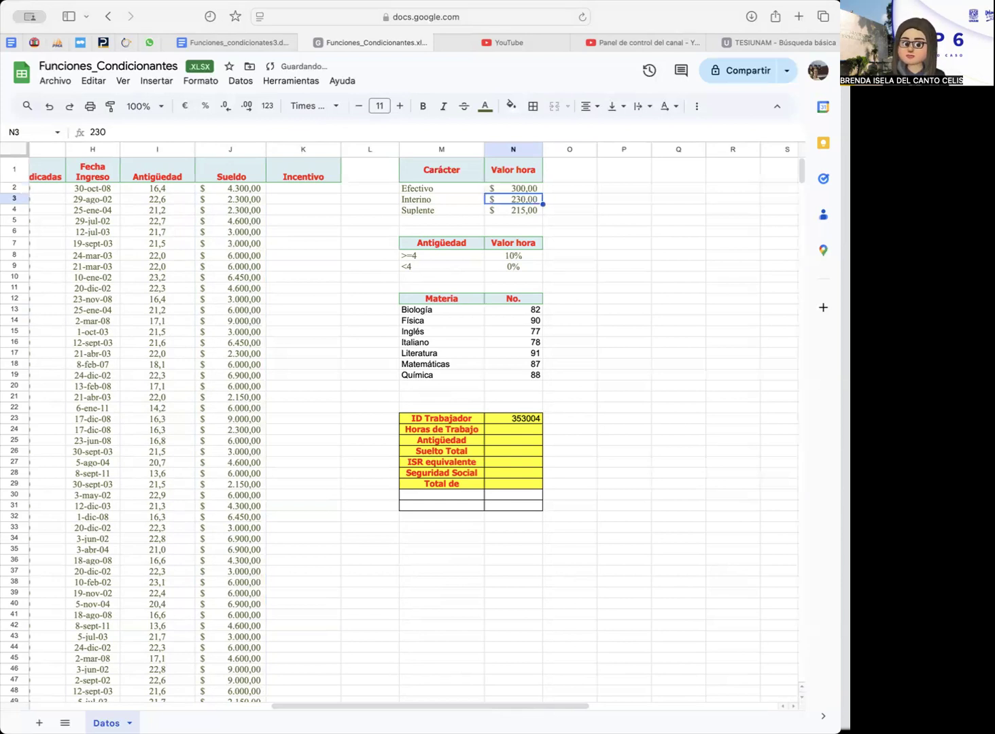
Step: Undo the change to the Efectivo hourly rate in N2
click(513, 188)
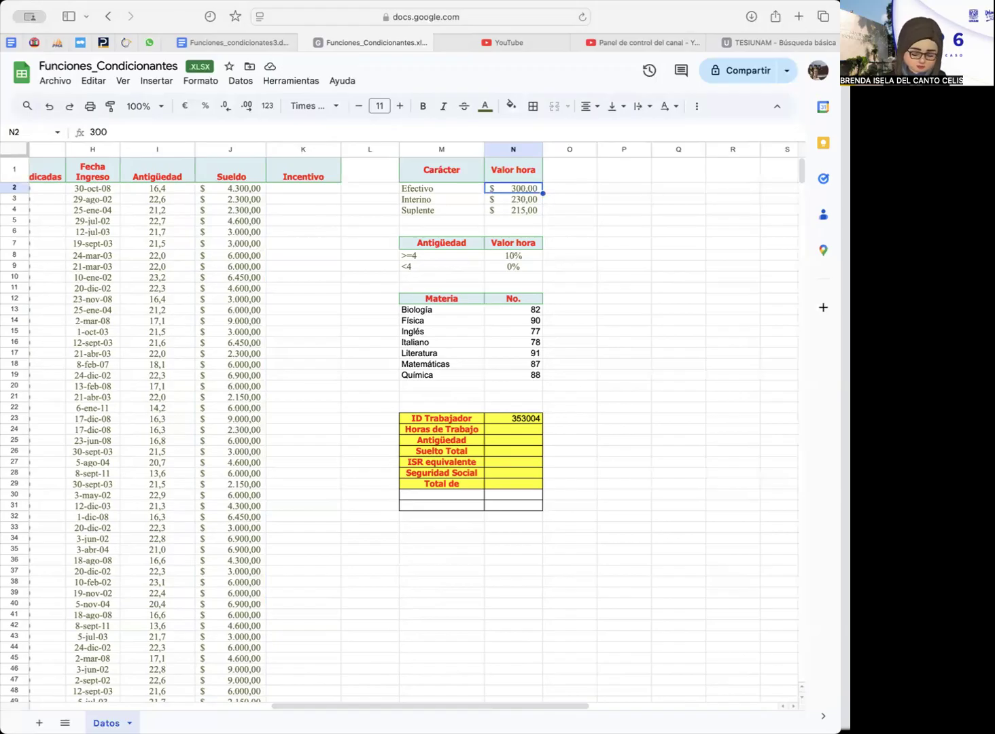
key(super+z)
key(Return)
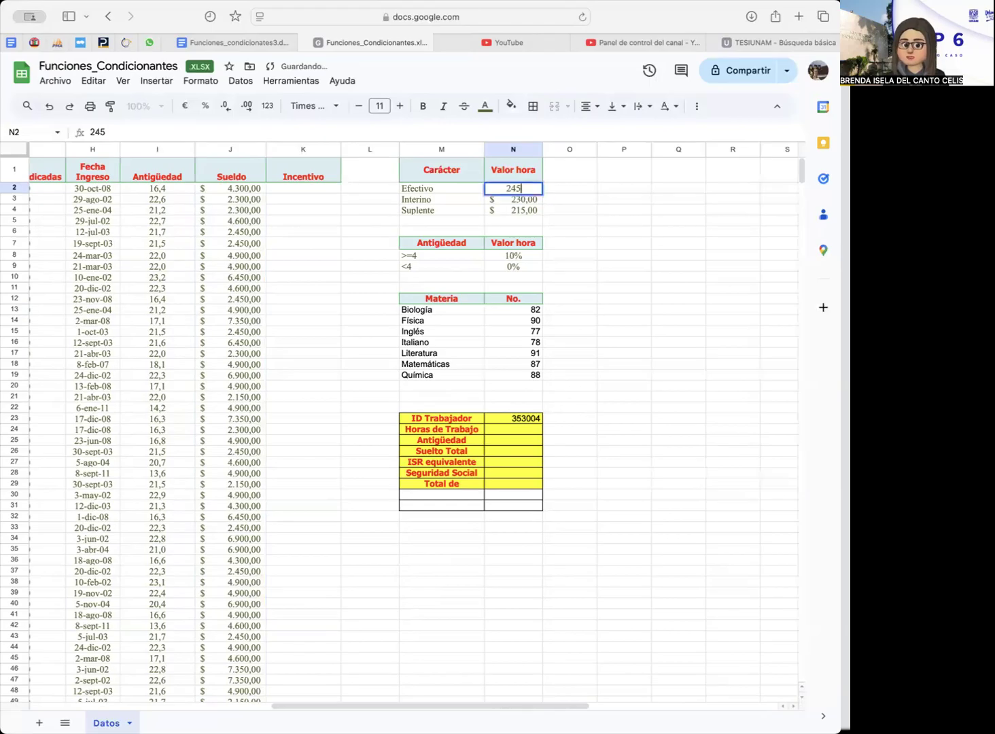
Step: Keep 245 as the Efectivo hourly rate in N2, and copy Efectivo from M2 into the first worker's Tipo de Pago cell, E2
key(Home)
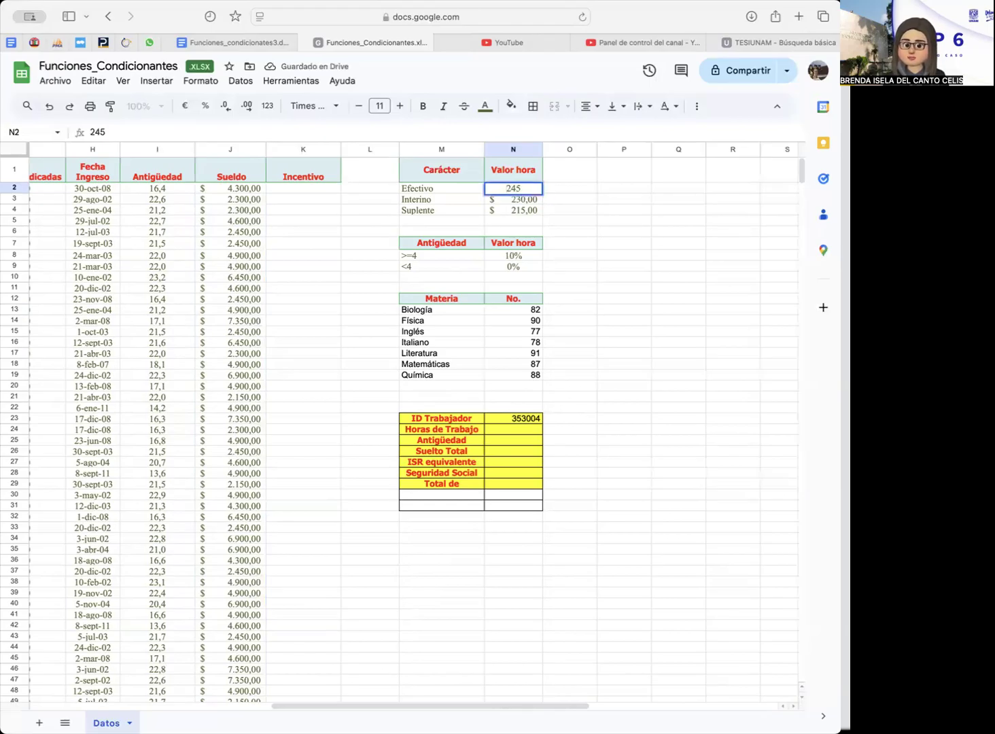
key(Return)
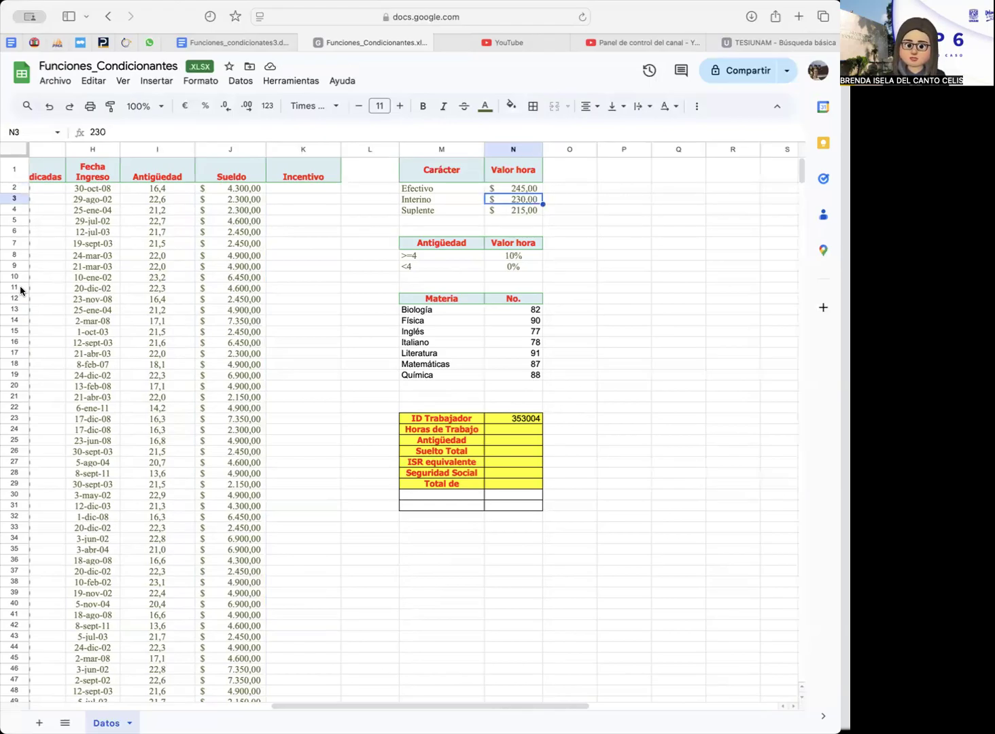
scroll(20, 291, right, 1)
scroll(490, 244, left, 3)
click(619, 189)
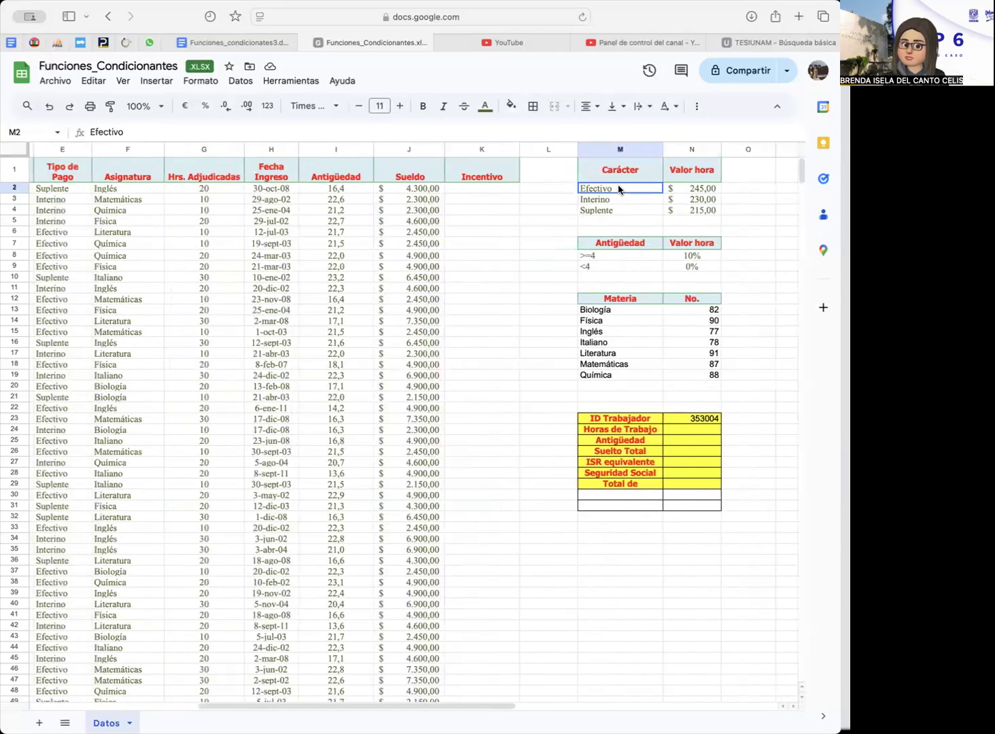
key(ctrl+c)
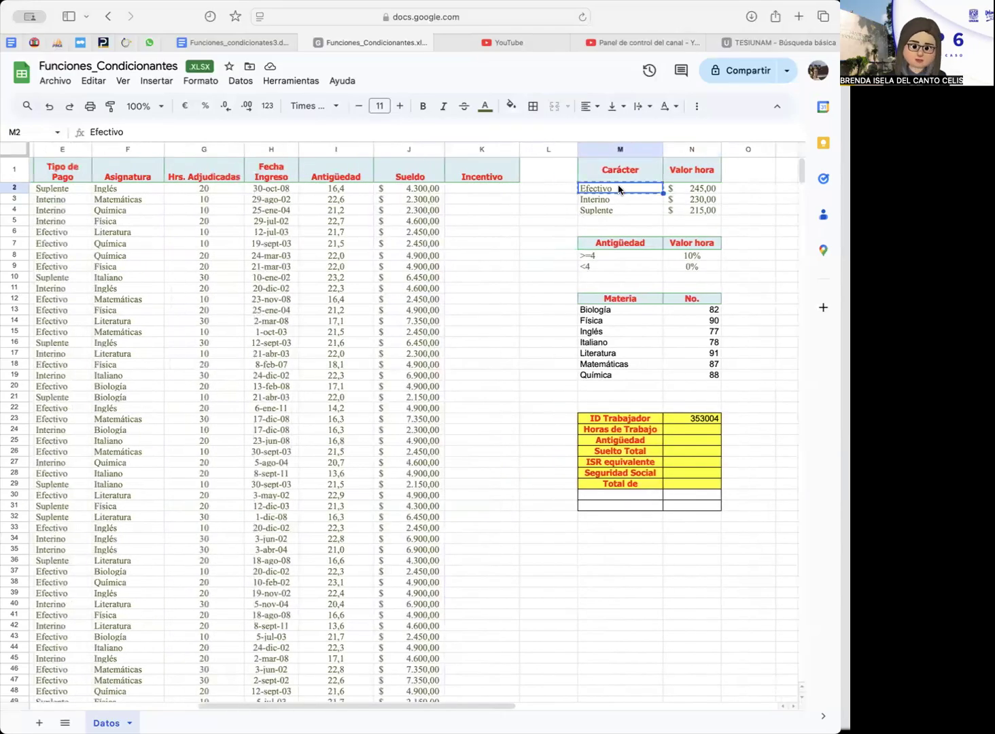
click(74, 192)
key(ctrl+v)
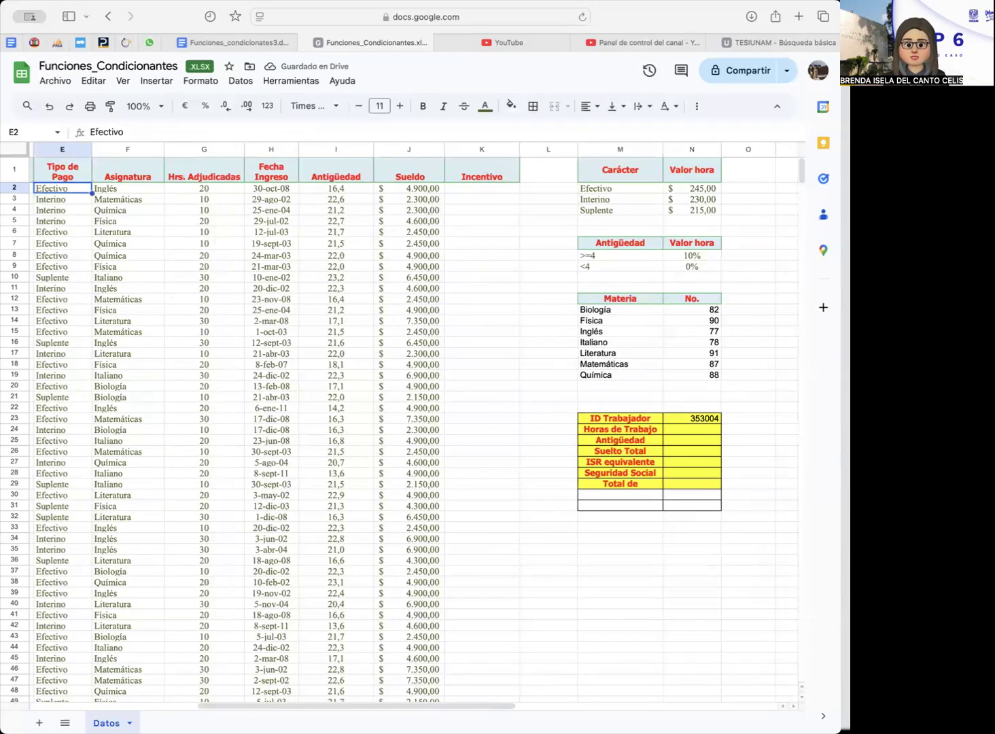
Step: Try an Efectivo hourly rate of 300 in N2 and undo the change
key(Right)
key(Right)
key(Right)
key(Right)
key(Right)
key(Right)
key(Right)
key(Right)
key(Right)
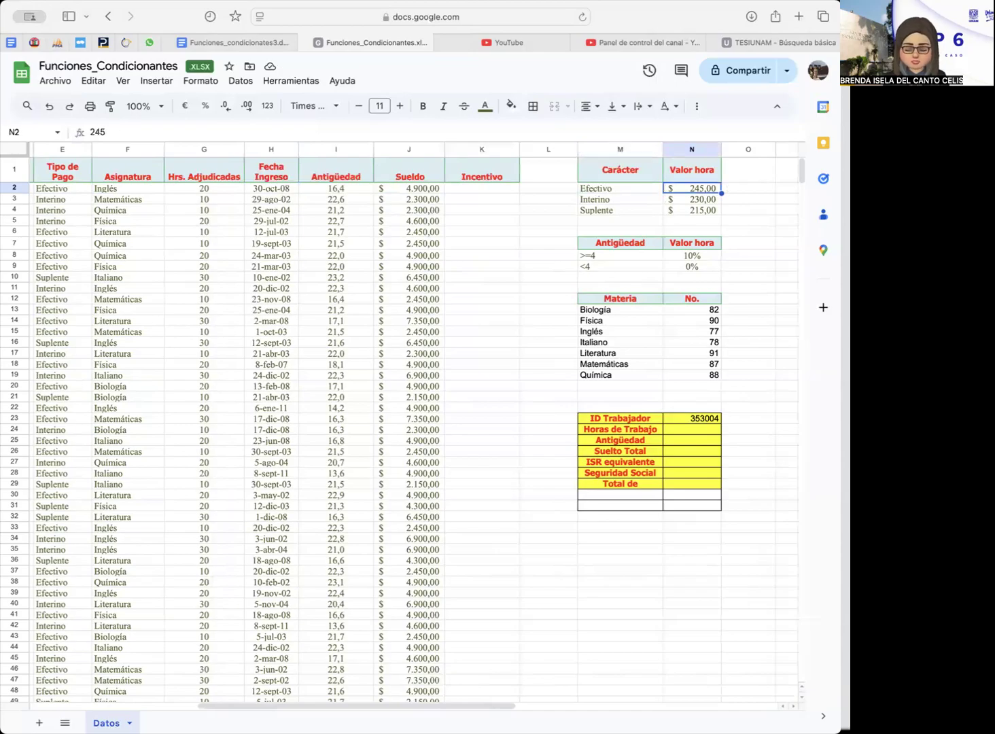
text(300)
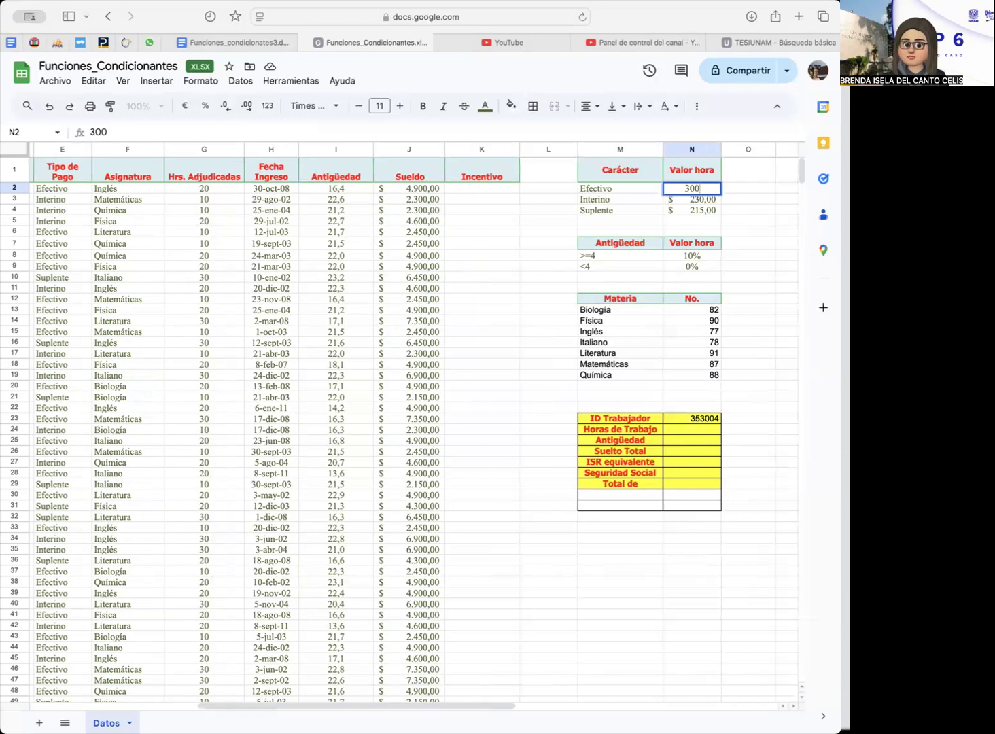
key(Return)
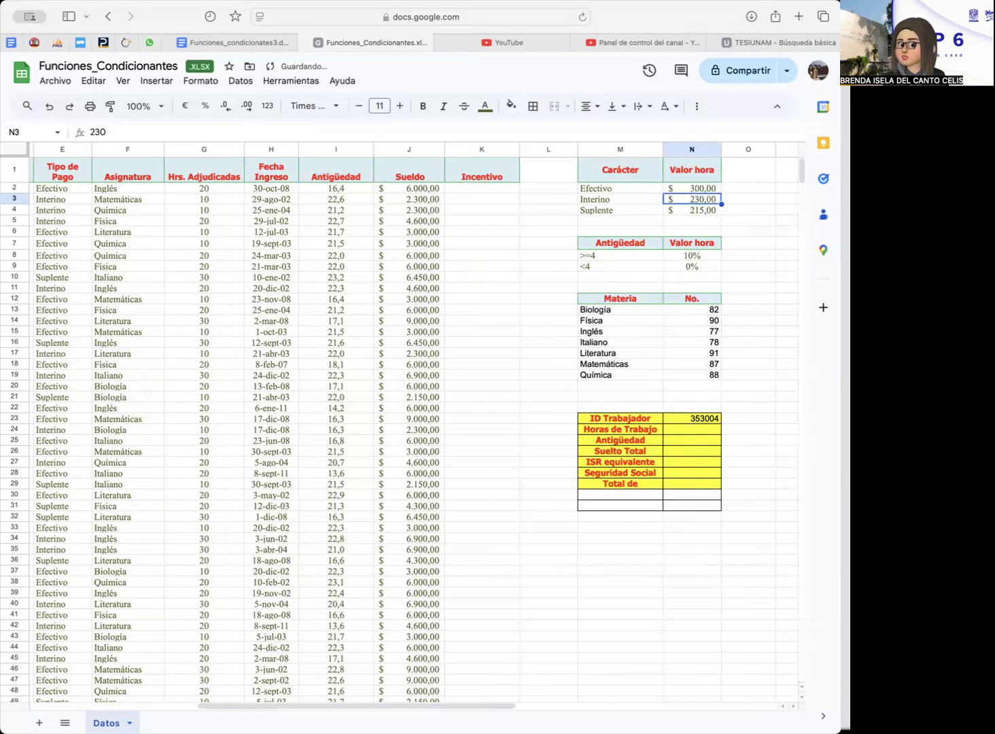
click(692, 188)
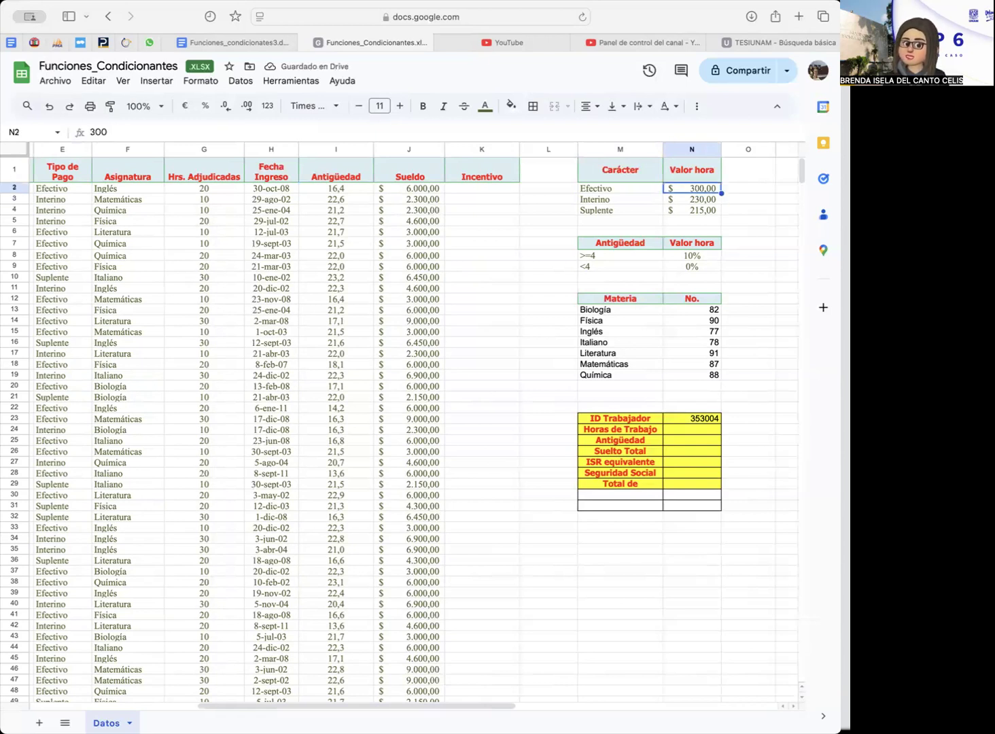
key(super+z)
Step: Replace the $N$2 reference in J2's Sueldo formula with the fixed value 245
key(Left)
key(Left)
key(Left)
key(Left)
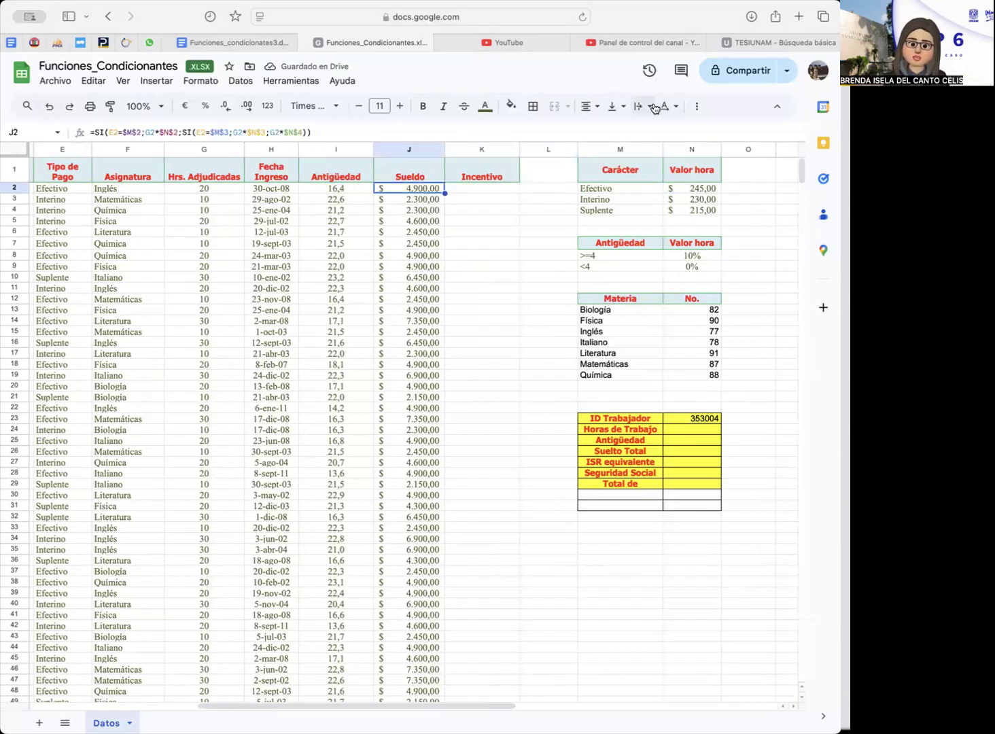
click(180, 132)
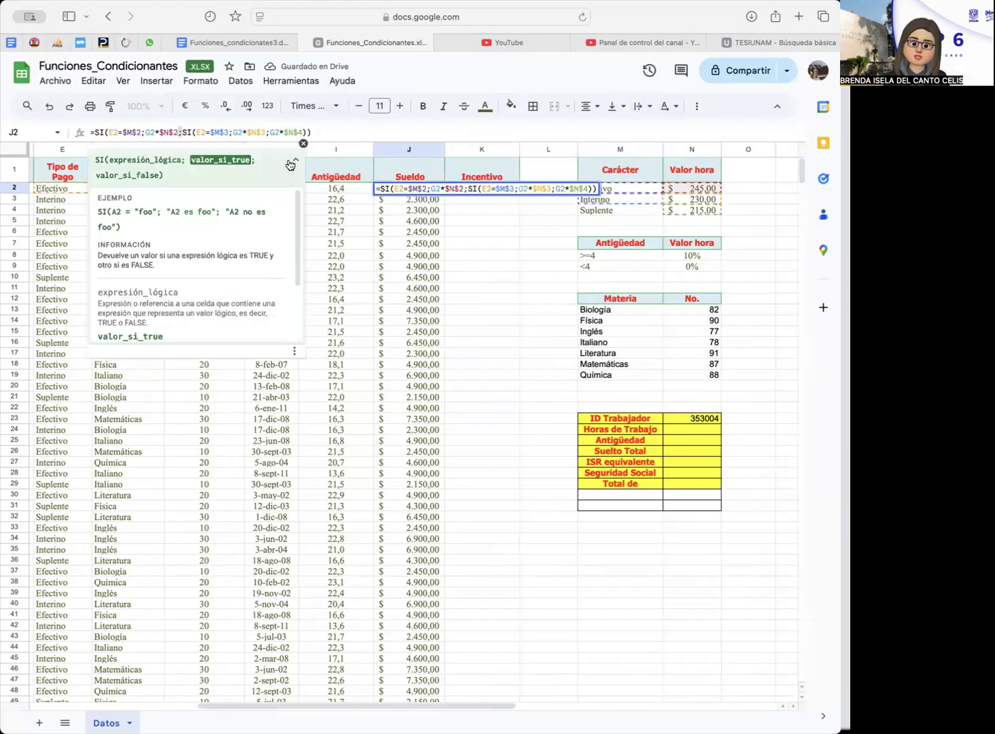
click(304, 144)
key(BackSpace)
key(BackSpace)
key(BackSpace)
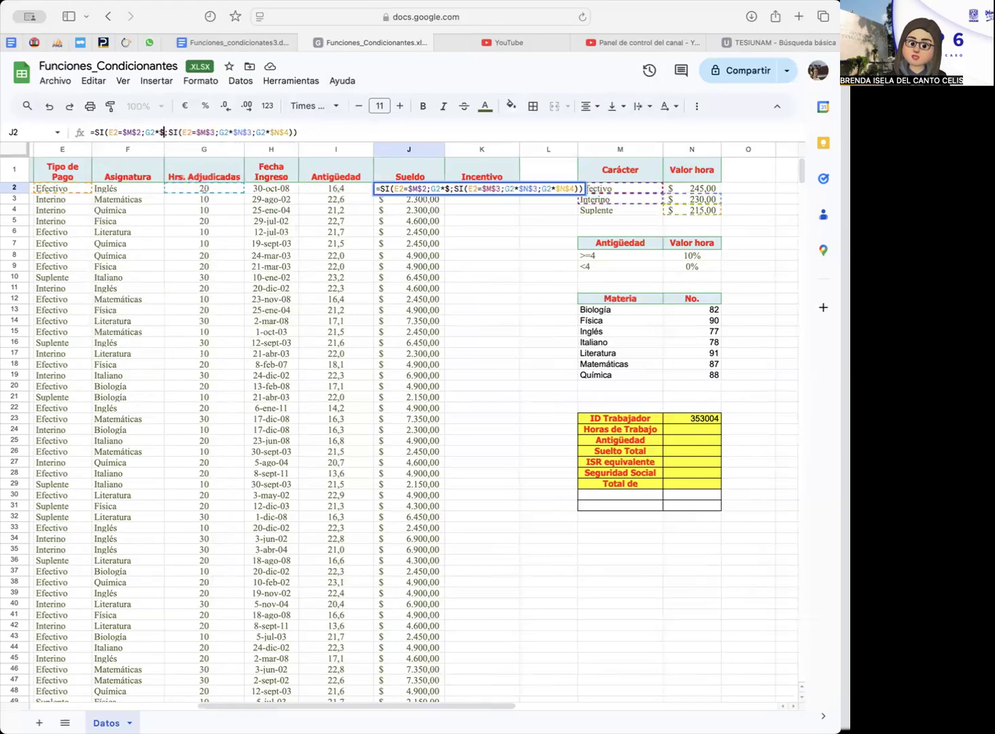
key(BackSpace)
text(245)
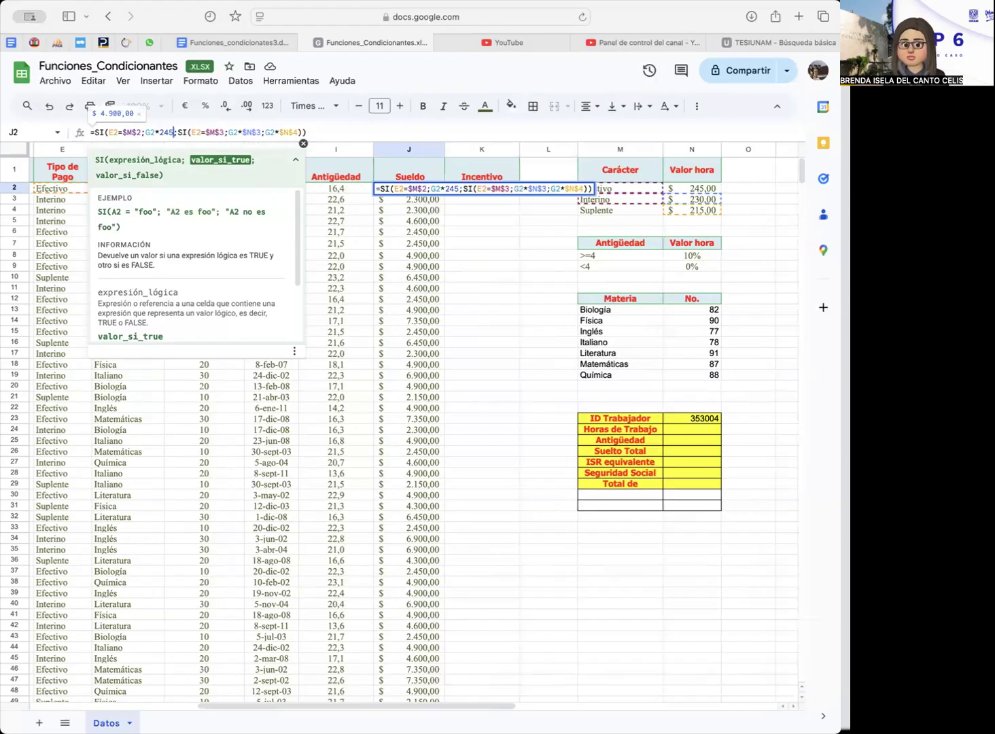
key(Return)
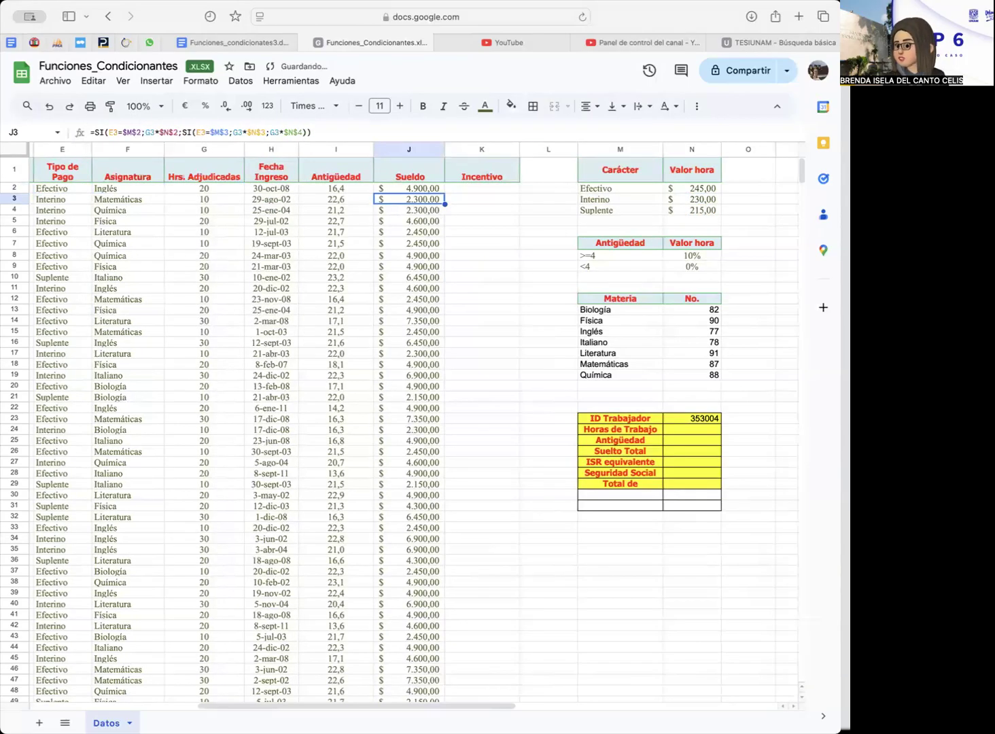
Step: Set the Efectivo hourly rate in N2 to 300 to test the fixed value in J2's formula
key(Up)
key(Right)
key(Right)
key(Right)
key(Right)
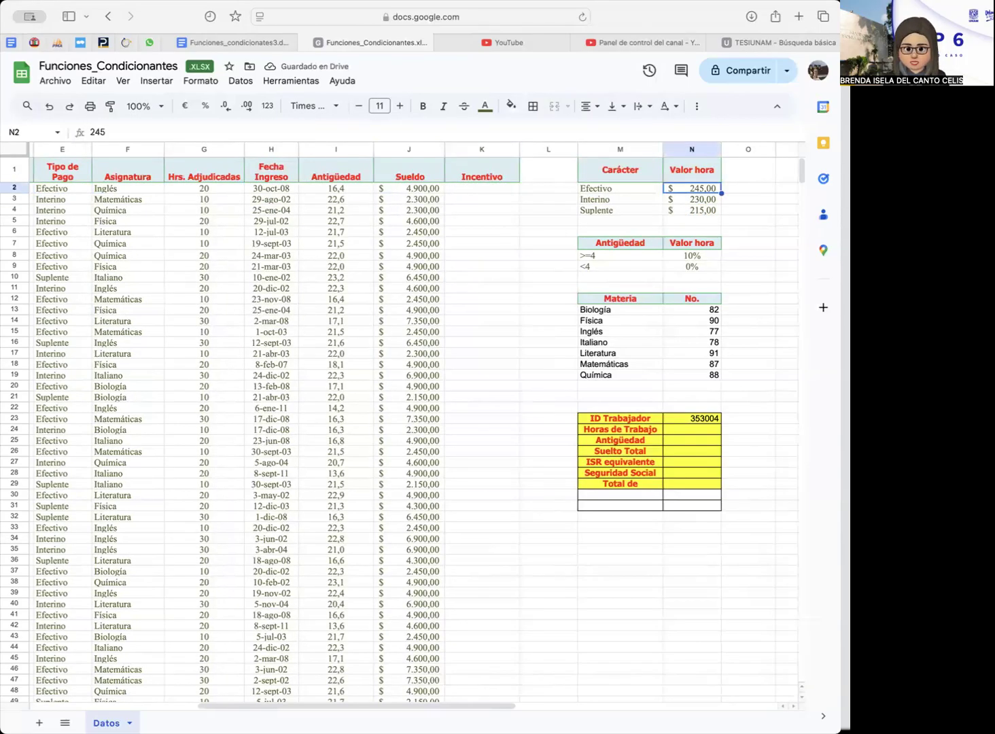
text(300)
key(Return)
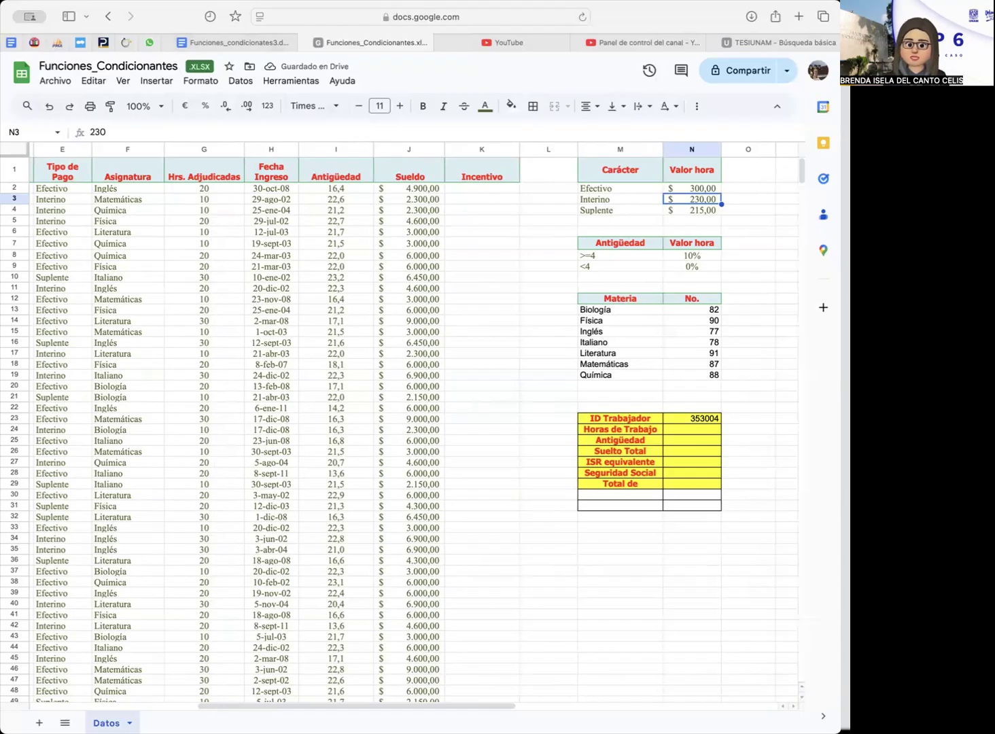
Step: Replace the fixed 245 in J2's Sueldo formula with the absolute reference $N$2
click(439, 191)
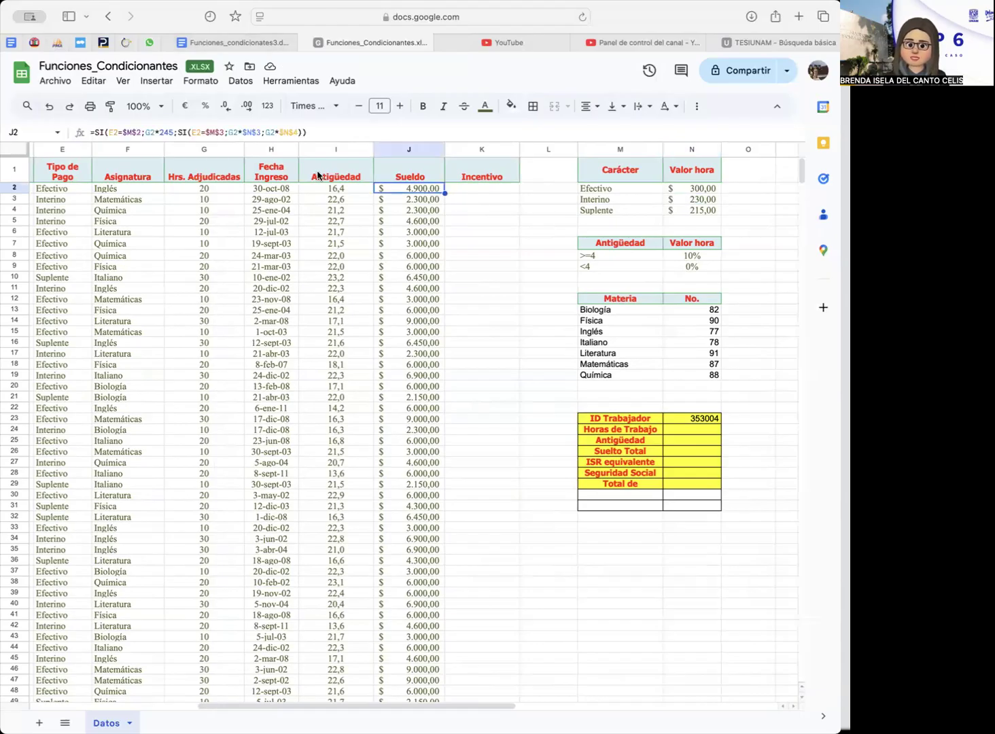
click(172, 132)
key(BackSpace)
key(BackSpace)
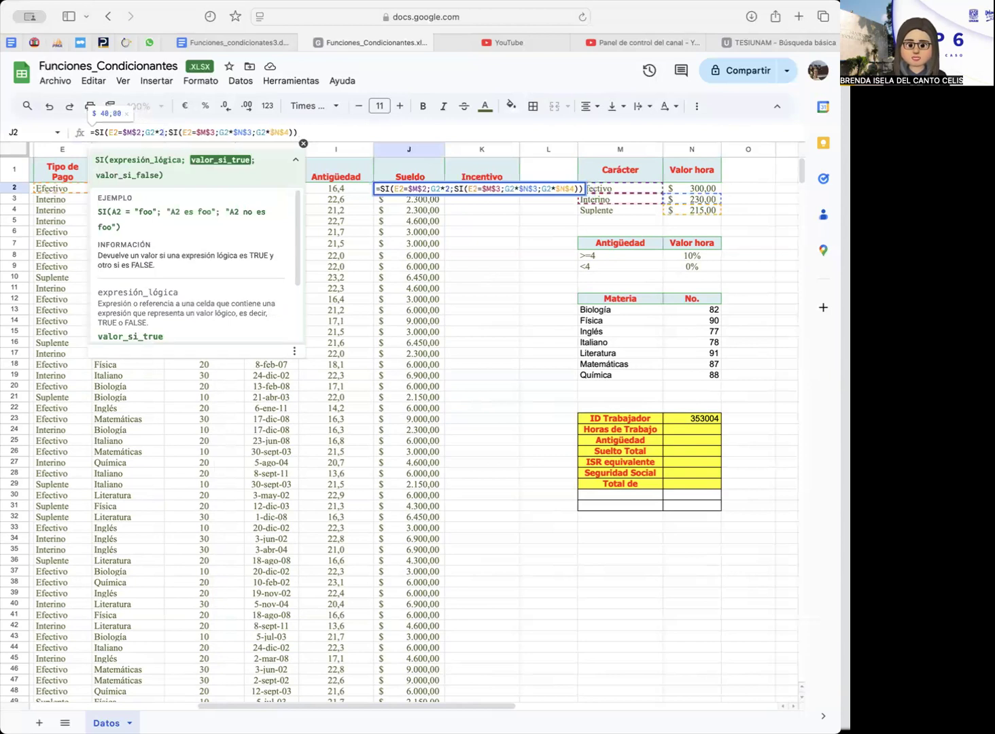
key(BackSpace)
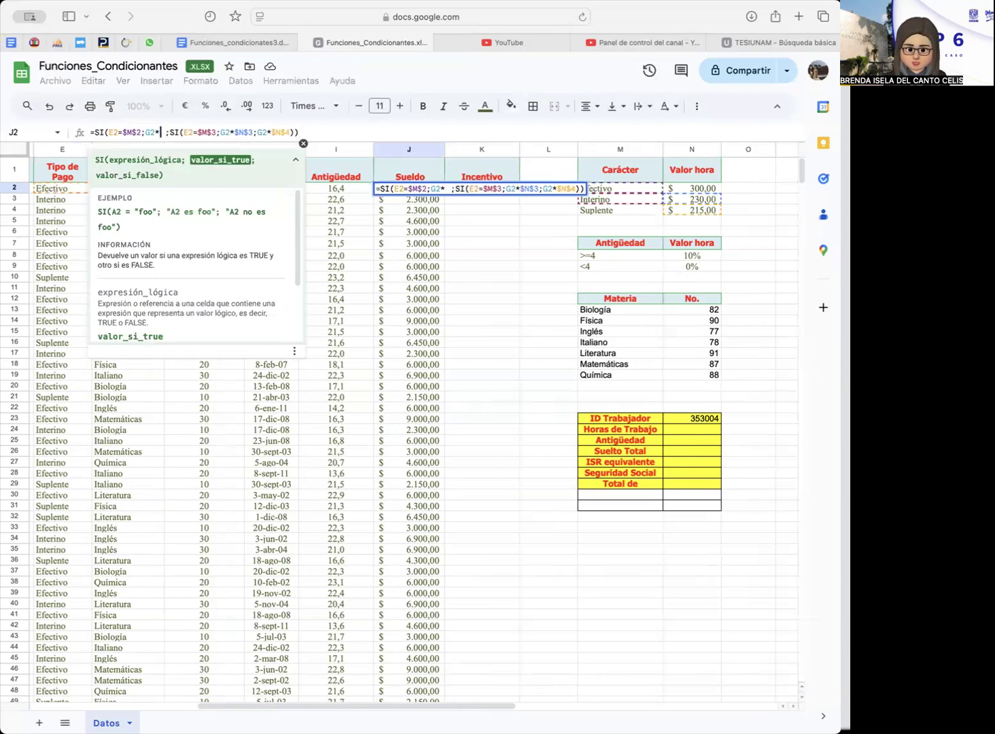
text($)
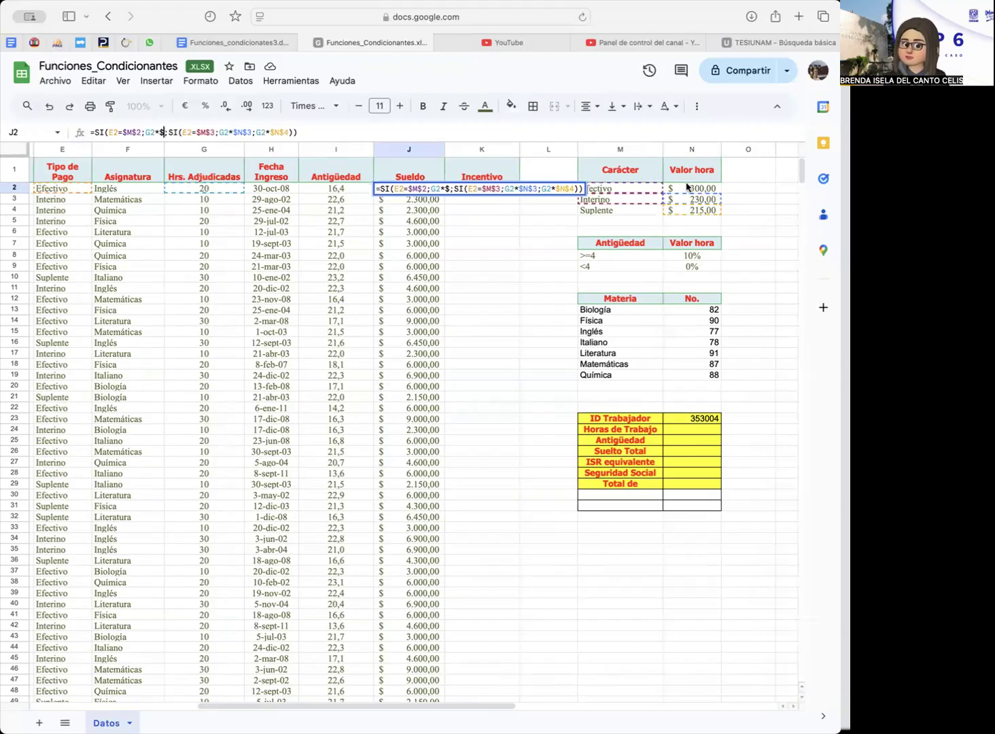
text(N)
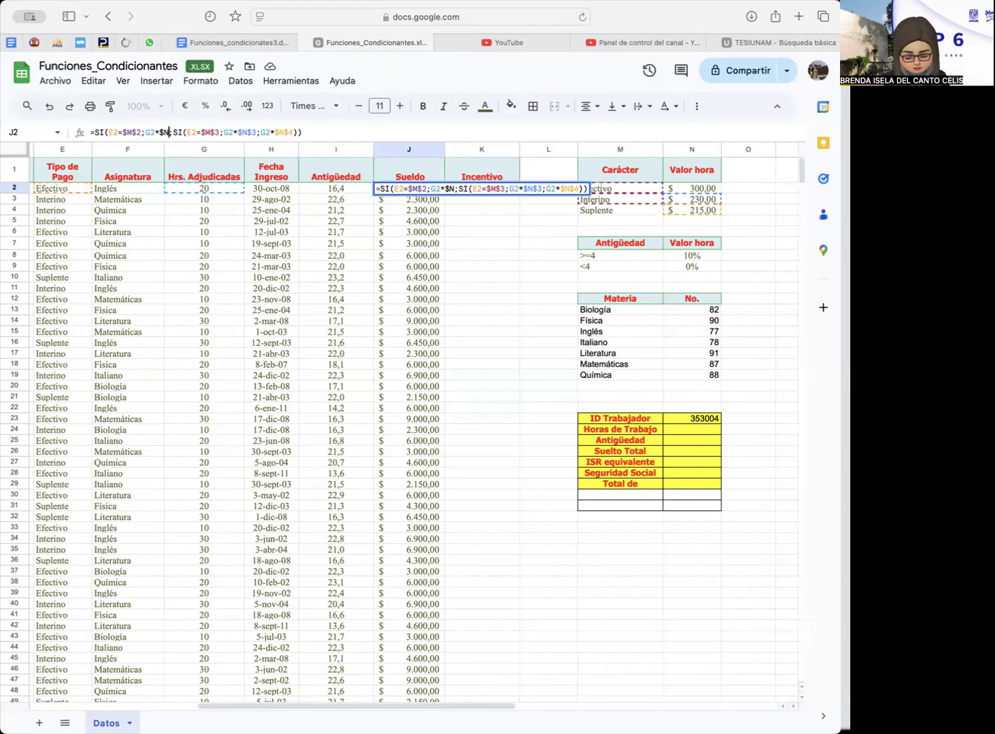
text($2)
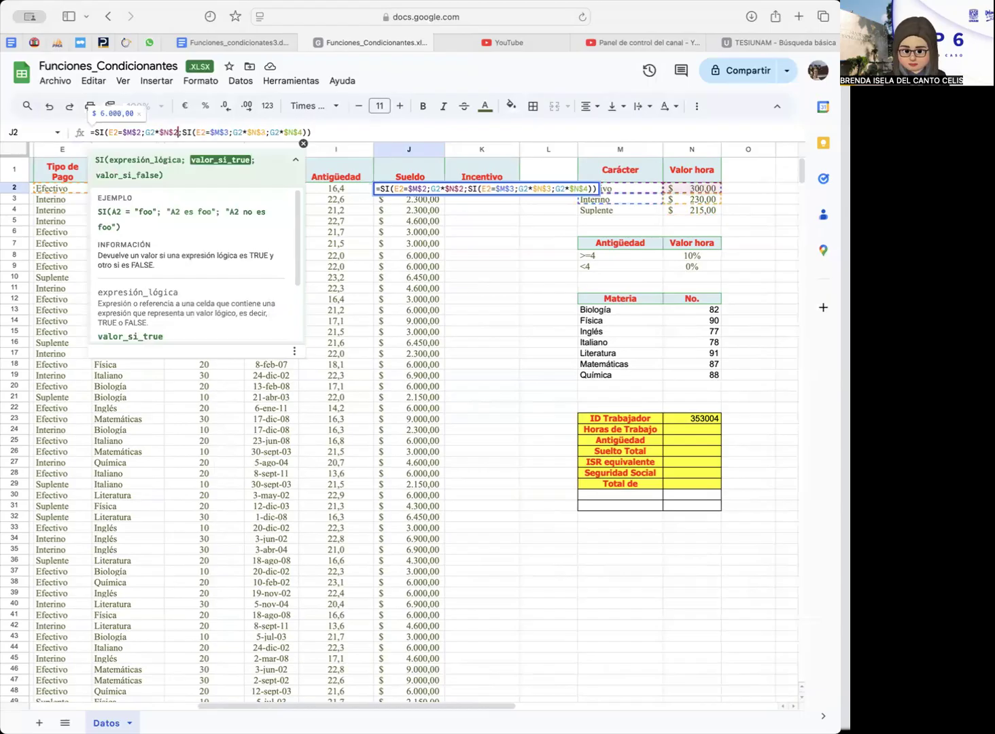
key(Return)
key(Up)
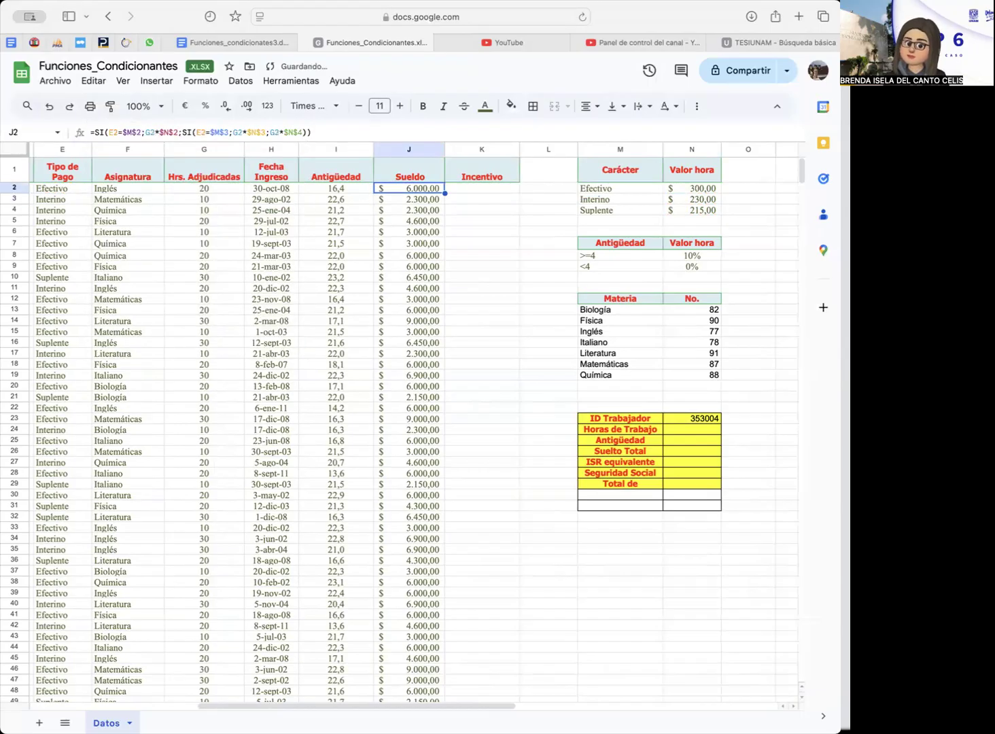
Step: Set the Efectivo hourly rate in N2 to 245
click(707, 191)
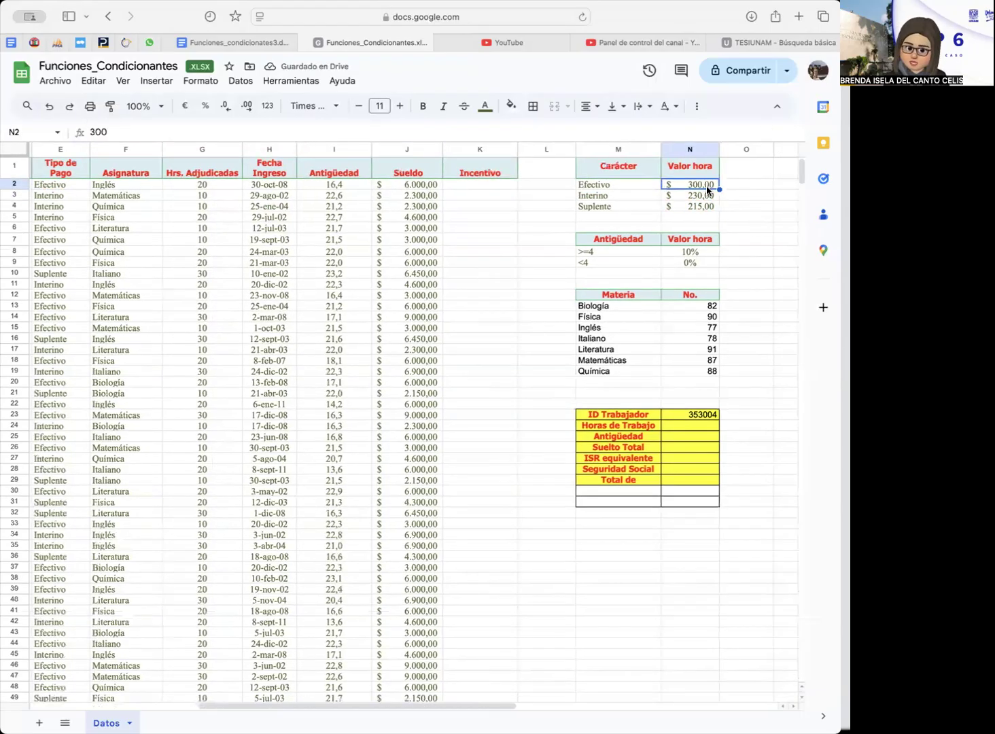
text(245)
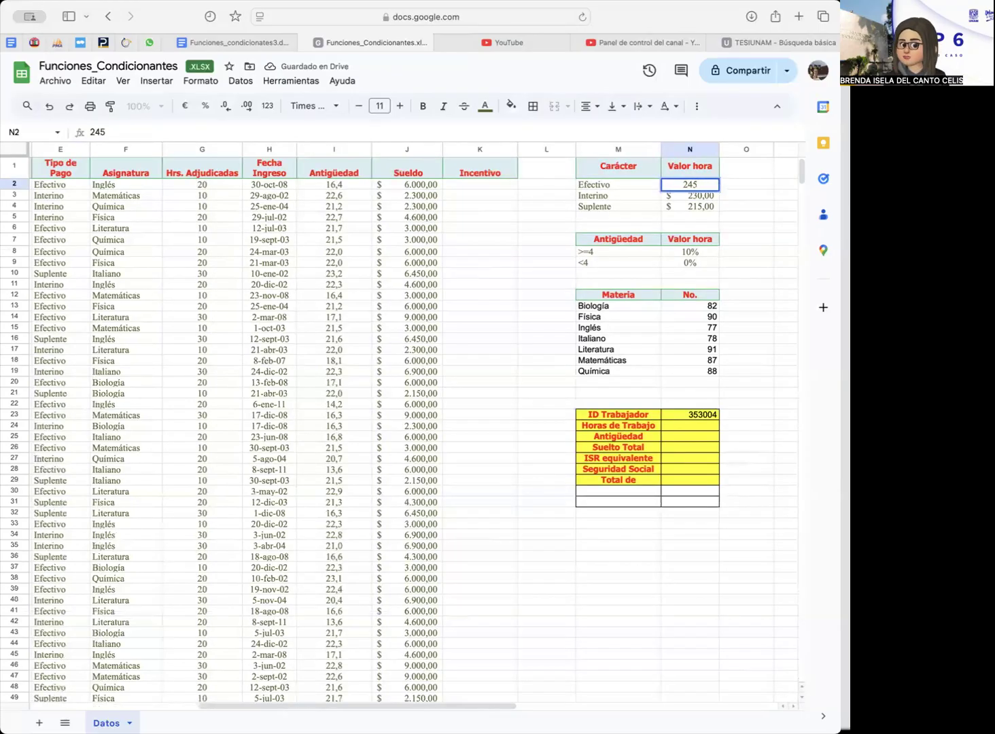
key(Return)
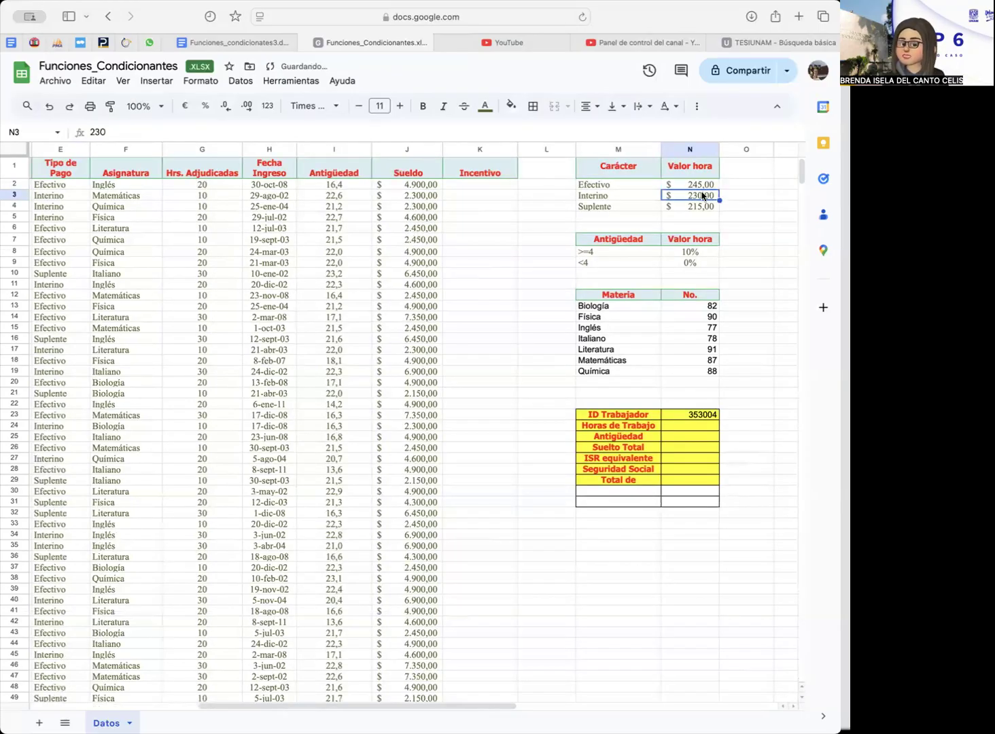